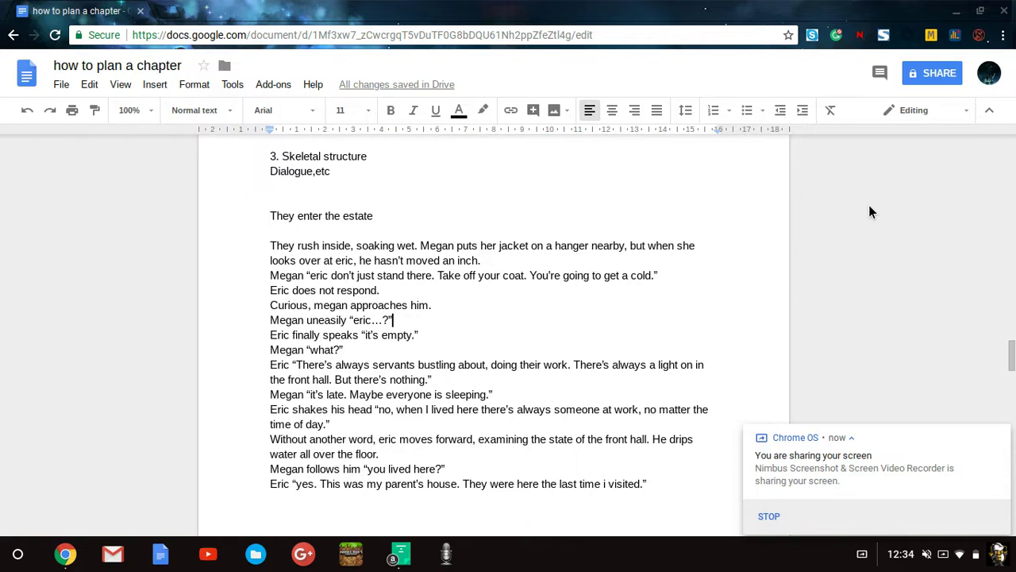
# Step: Select the dialogue passage beginning 'They rush inside, soaking wet.'
pyautogui.scroll(-2, 869, 212)
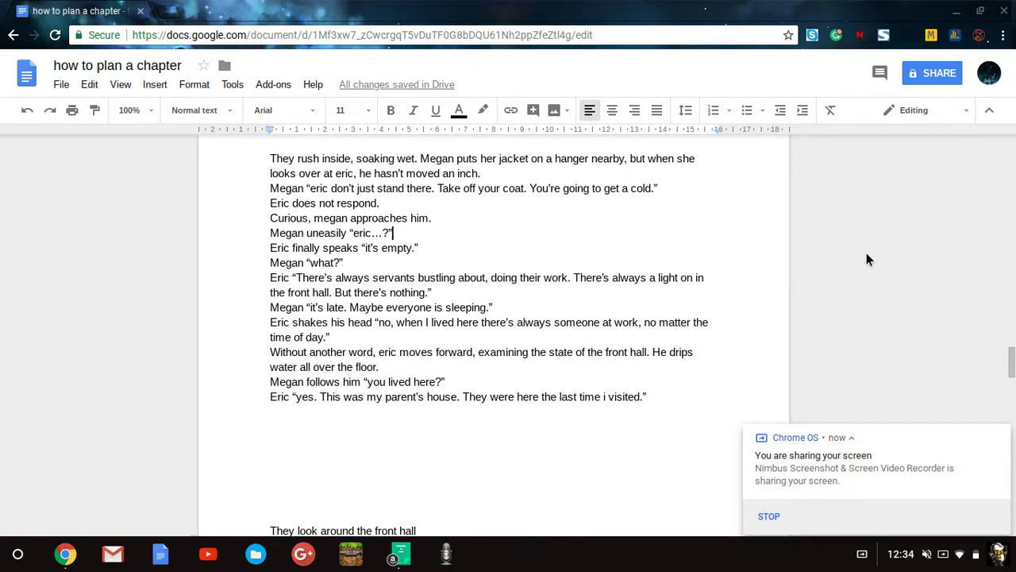
pyautogui.scroll(2, 866, 252)
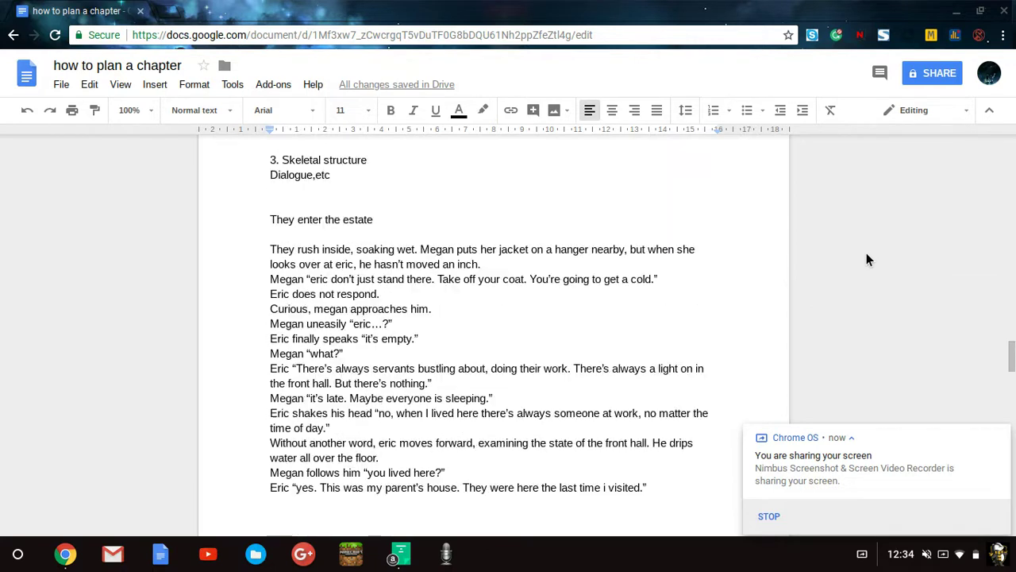
pyautogui.click(271, 252)
pyautogui.hotkey('shift', 'Down')
pyautogui.hotkey('shift', 'Down')
pyautogui.hotkey('shift', 'Down')
pyautogui.hotkey('shift', 'Down')
pyautogui.hotkey('shift', 'Down')
pyautogui.hotkey('shift', 'Down')
pyautogui.hotkey('shift', 'Down')
pyautogui.hotkey('shift', 'Down')
pyautogui.hotkey('shift', 'Down')
pyautogui.hotkey('shift', 'Down')
pyautogui.hotkey('shift', 'Down')
pyautogui.hotkey('shift', 'Down')
pyautogui.hotkey('shift', 'Down')
pyautogui.hotkey('shift', 'Down')
pyautogui.hotkey('shift', 'Down')
pyautogui.hotkey('shift', 'Down')
pyautogui.hotkey('shift', 'Down')
pyautogui.hotkey('ctrl', 'c')
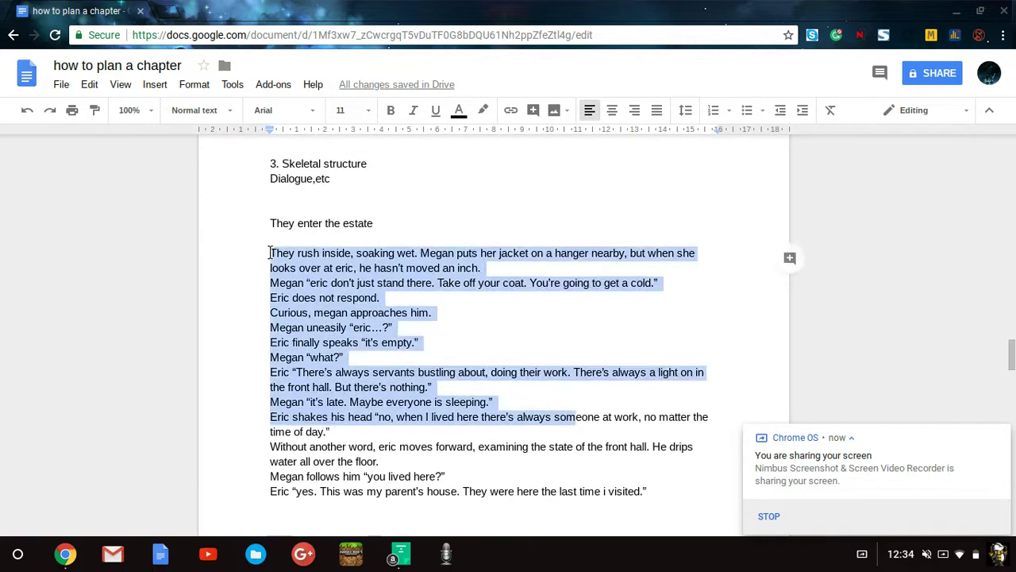
pyautogui.click(648, 491)
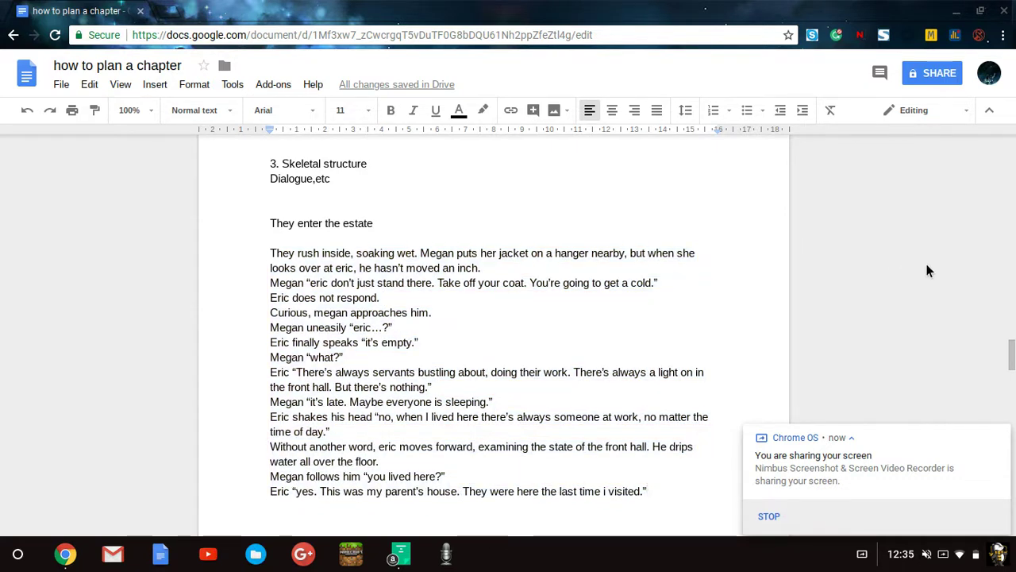
pyautogui.scroll(-2, 928, 271)
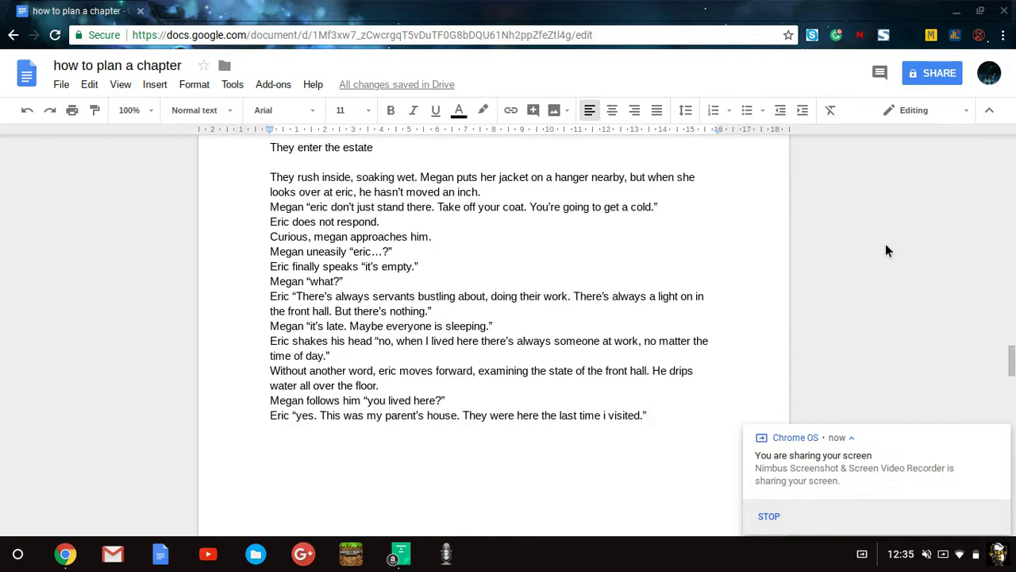
# Step: Add blank lines under '4. elaborating' and paste the passage there
pyautogui.scroll(-3, 605, 227)
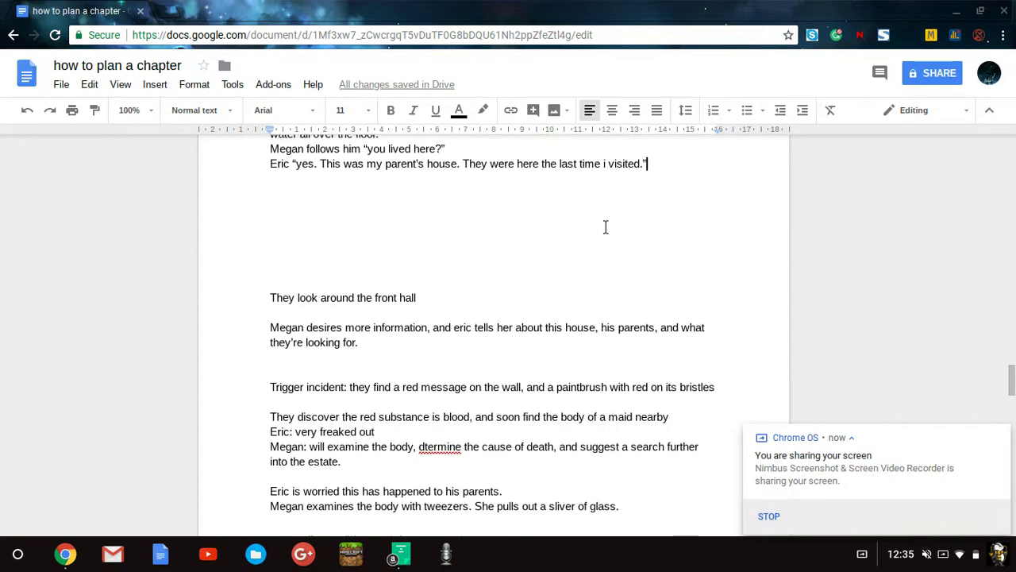
pyautogui.scroll(-4, 606, 227)
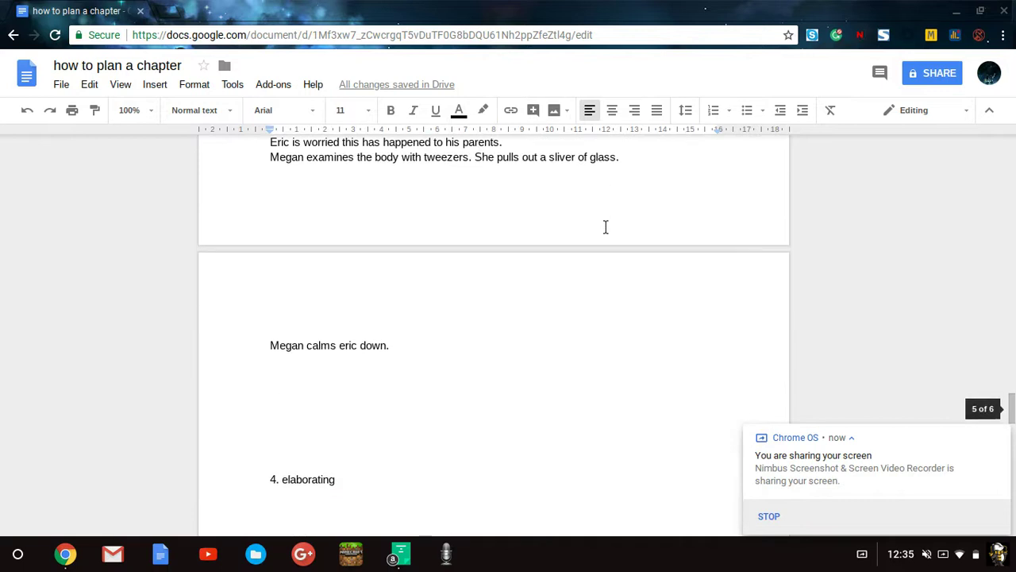
pyautogui.scroll(-3, 606, 227)
pyautogui.click(382, 289)
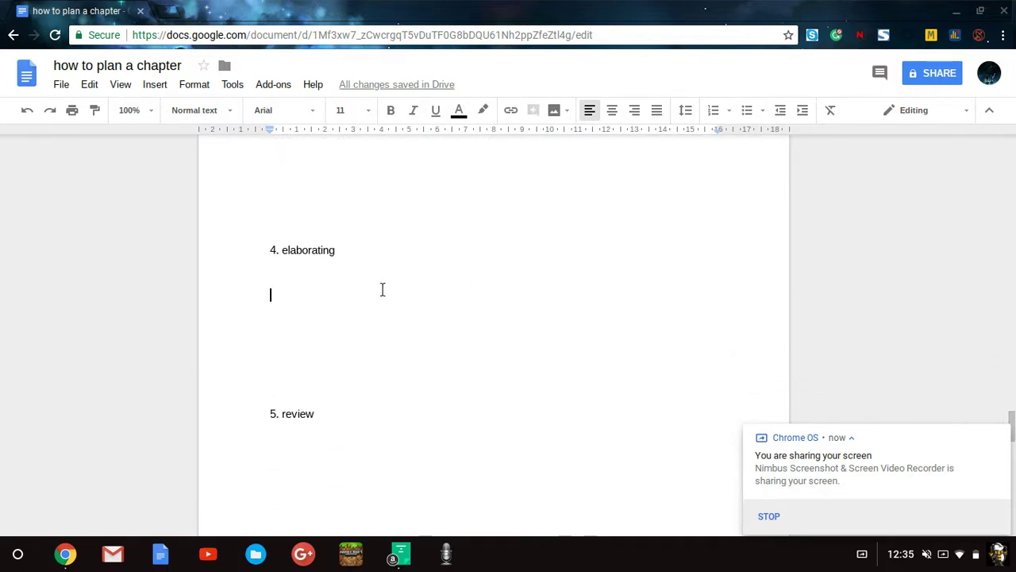
pyautogui.press('Return')
pyautogui.press('Return')
pyautogui.press('Return')
pyautogui.press('Return')
pyautogui.press('Return')
pyautogui.press('Return')
pyautogui.press('Return')
pyautogui.press('Return')
pyautogui.press('Return')
pyautogui.press('Return')
pyautogui.press('Return')
pyautogui.press('Return')
pyautogui.press('Return')
pyautogui.press('Return')
pyautogui.press('Return')
pyautogui.press('Return')
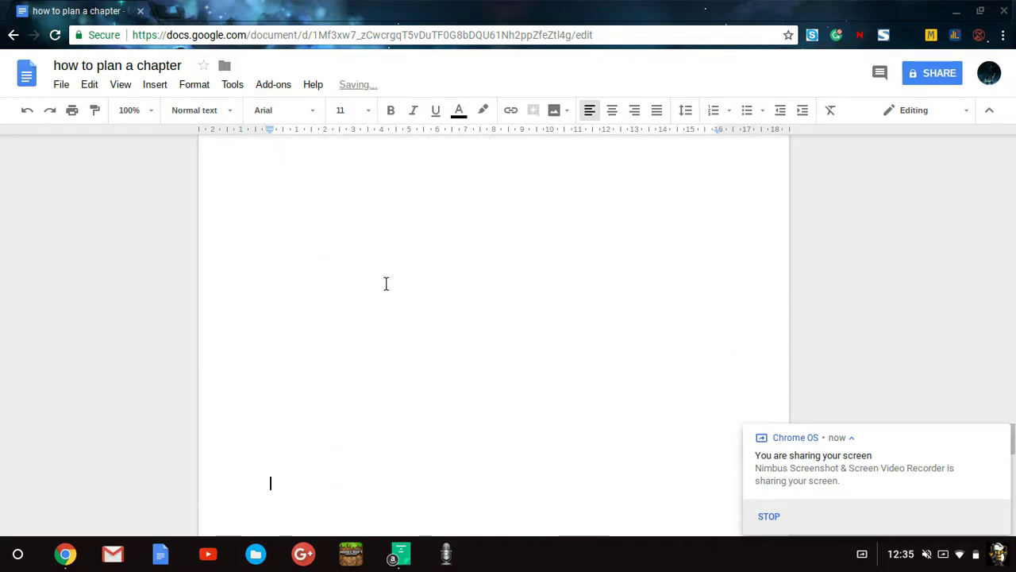
pyautogui.scroll(3, 363, 241)
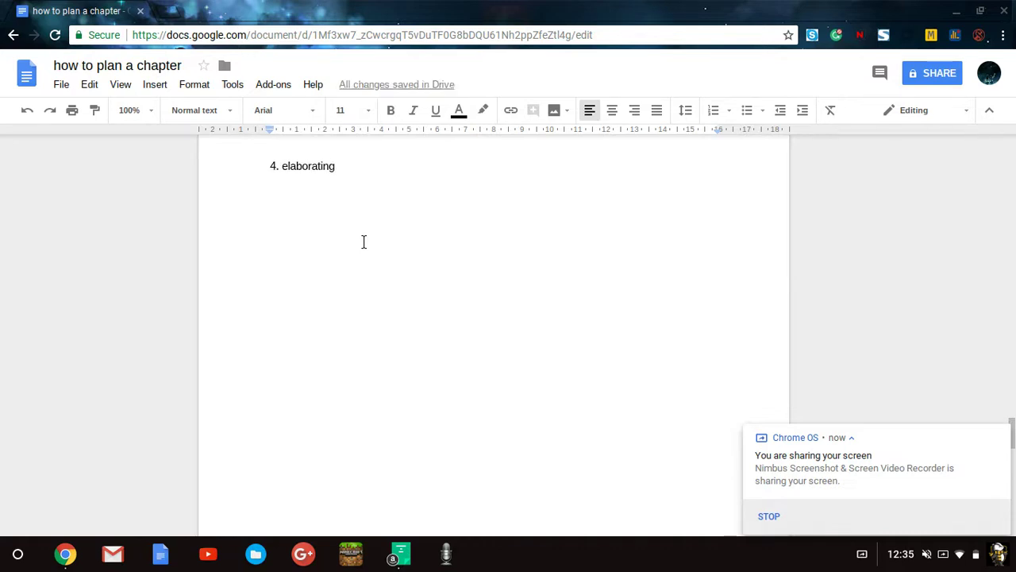
pyautogui.click(338, 201)
pyautogui.press('Return')
pyautogui.hotkey('ctrl', 'v')
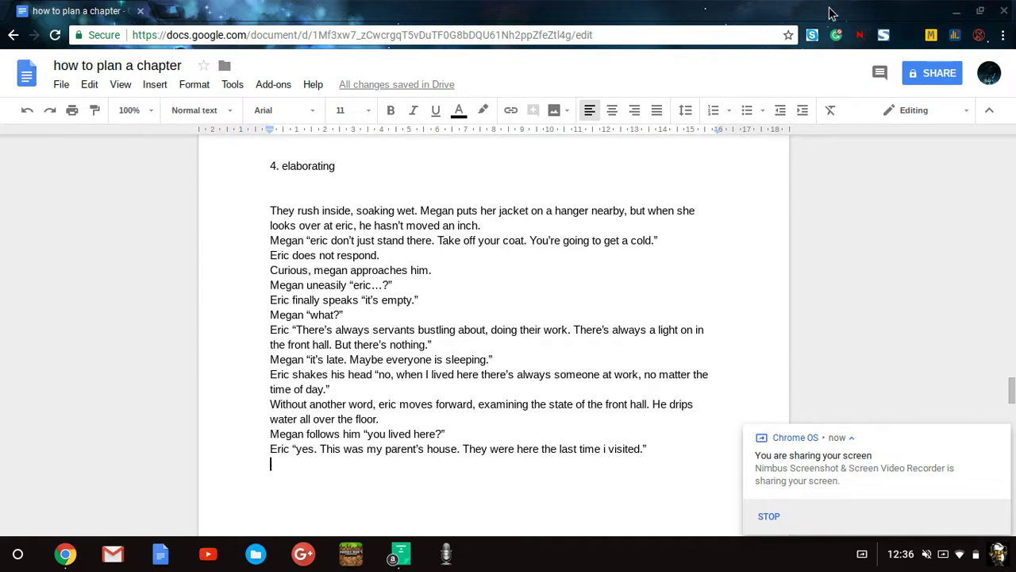
# Step: Try adding empty lines after the first pasted paragraph, then remove them again
pyautogui.click(718, 215)
pyautogui.press('Down')
pyautogui.press('Return')
pyautogui.press('Return')
pyautogui.press('Return')
pyautogui.press('Up')
pyautogui.press('Up')
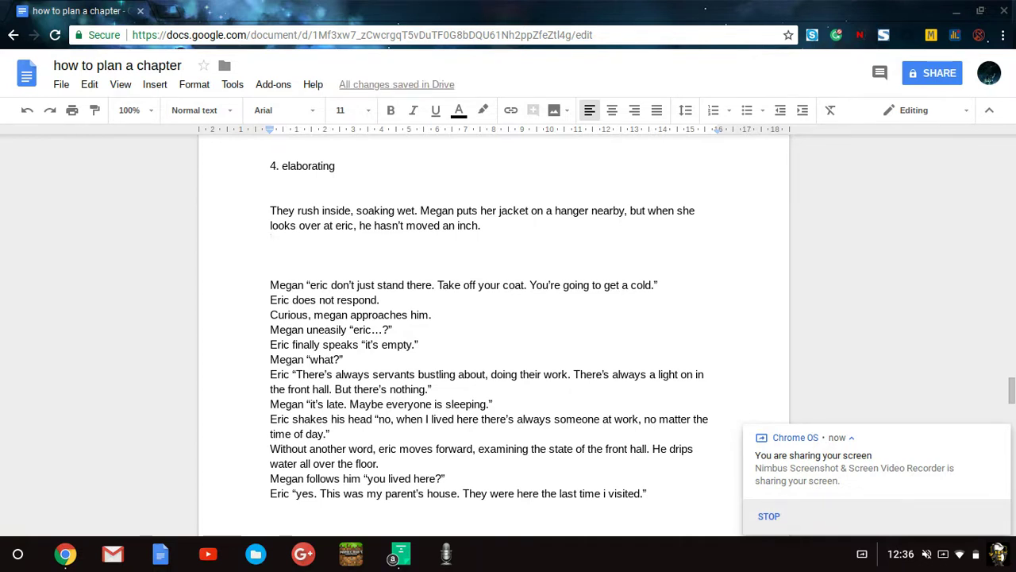
pyautogui.press('Down')
pyautogui.press('Down')
pyautogui.press('Down')
pyautogui.press('BackSpace')
pyautogui.press('BackSpace')
pyautogui.press('BackSpace')
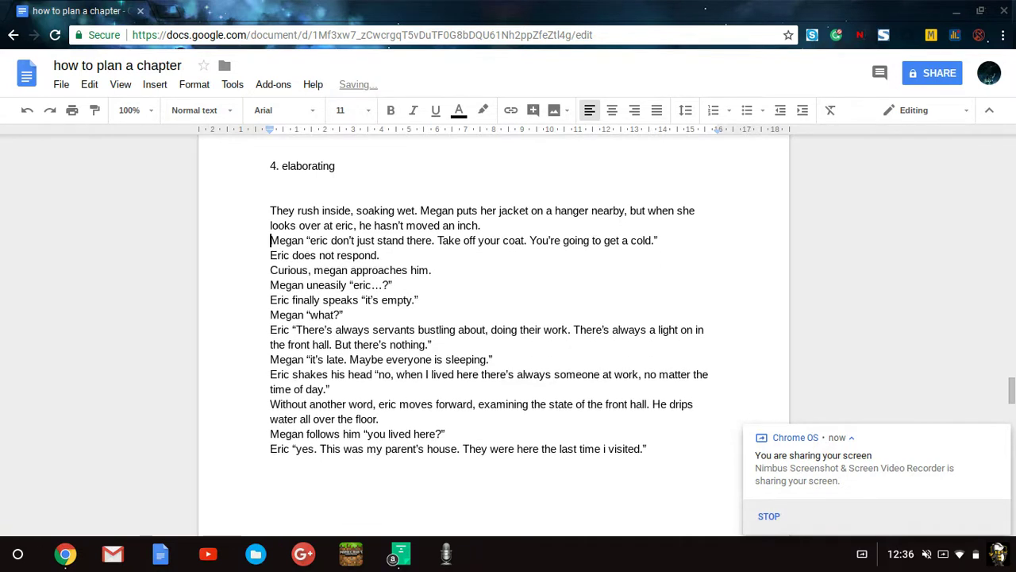
# Step: Make the whole pasted passage bold
pyautogui.press('Up')
pyautogui.press('Up')
pyautogui.hotkey('shift', 'Down')
pyautogui.hotkey('shift', 'Down')
pyautogui.hotkey('shift', 'Down')
pyautogui.hotkey('shift', 'Down')
pyautogui.hotkey('shift', 'Down')
pyautogui.hotkey('shift', 'Down')
pyautogui.hotkey('shift', 'Down')
pyautogui.hotkey('shift', 'Down')
pyautogui.hotkey('shift', 'Down')
pyautogui.hotkey('shift', 'Down')
pyautogui.hotkey('shift', 'Down')
pyautogui.hotkey('shift', 'Down')
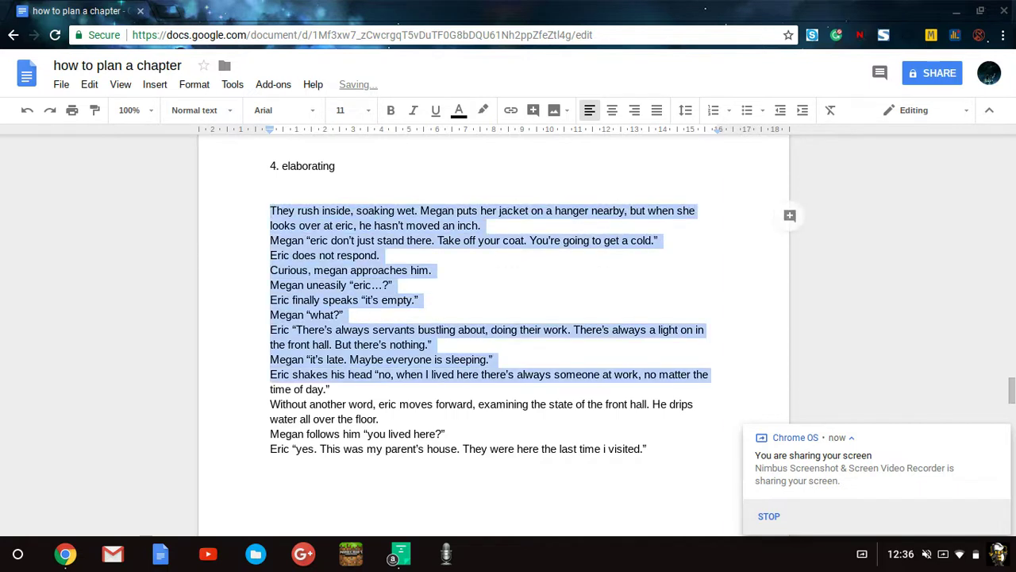
pyautogui.hotkey('shift', 'Down')
pyautogui.hotkey('shift', 'Down')
pyautogui.hotkey('shift', 'Down')
pyautogui.hotkey('shift', 'Down')
pyautogui.hotkey('shift', 'Down')
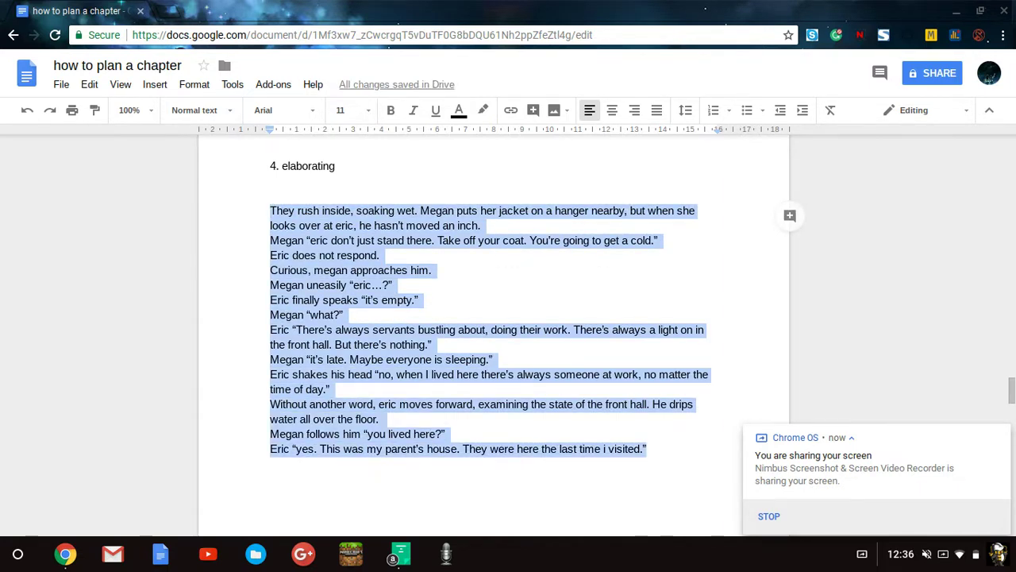
pyautogui.hotkey('ctrl', 'b')
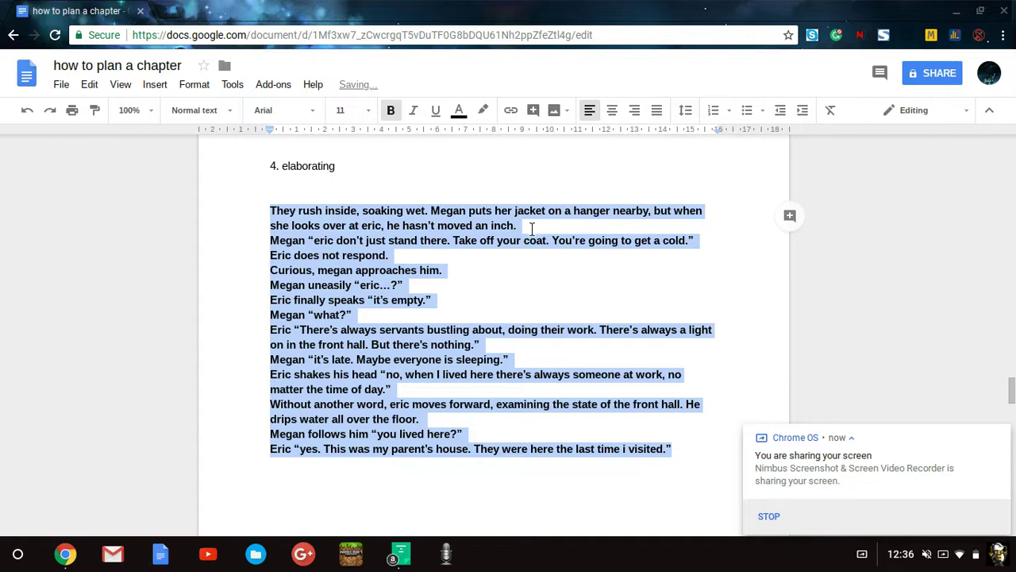
# Step: Insert empty lines after 'inch.' to separate the opening paragraph from the dialogue
pyautogui.click(531, 228)
pyautogui.press('Return')
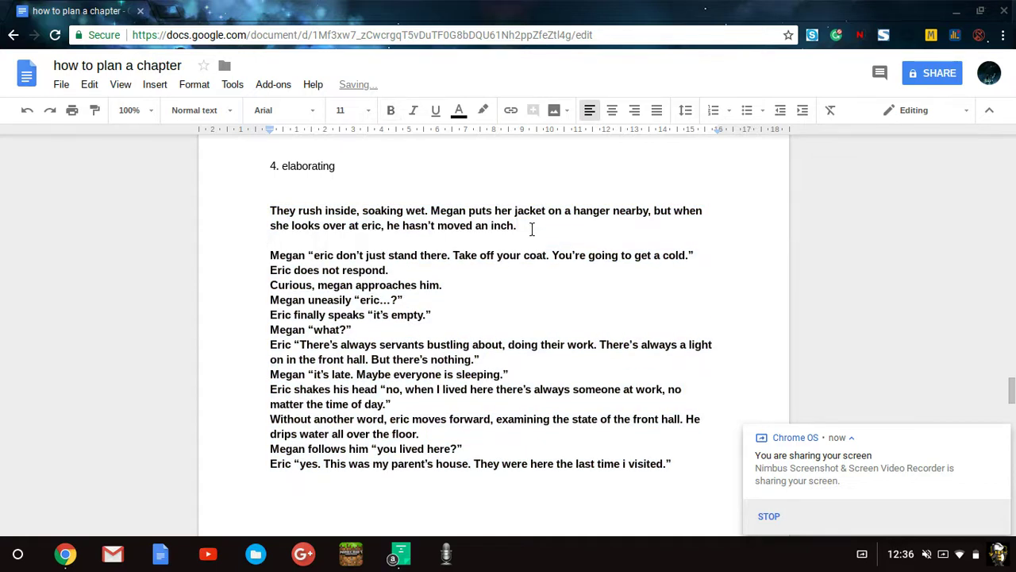
pyautogui.press('Return')
pyautogui.press('Return')
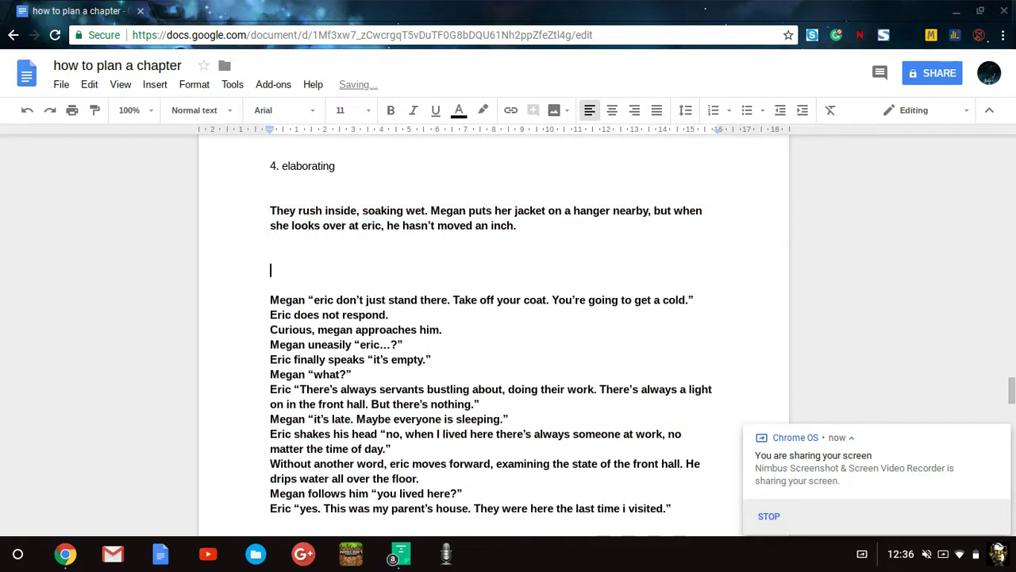
pyautogui.press('Up')
pyautogui.press('Up')
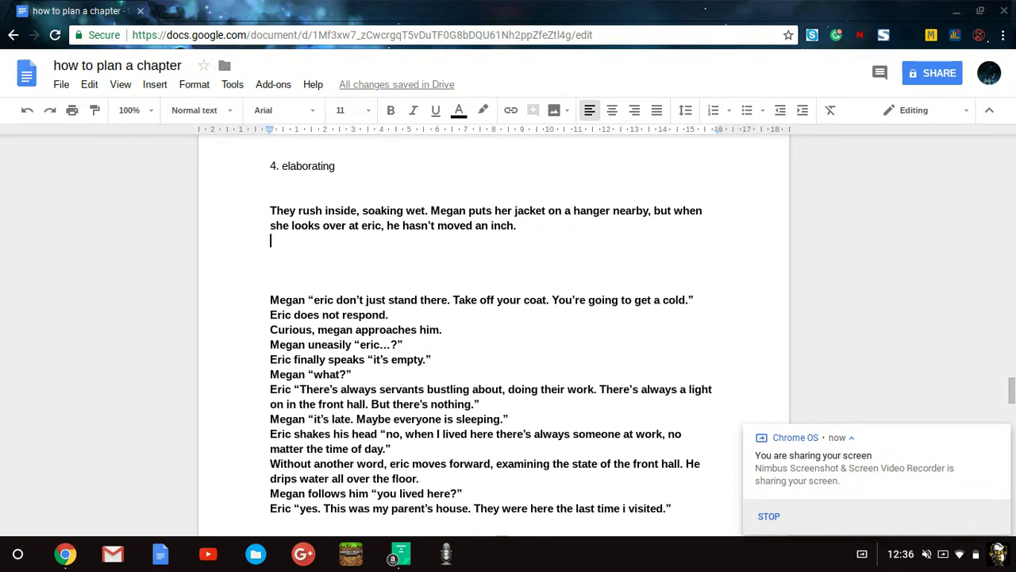
# Step: Type the oaken-doors paragraph through 'not nearly as cold as outside. Megan quickly shed her'
pyautogui.write('the')
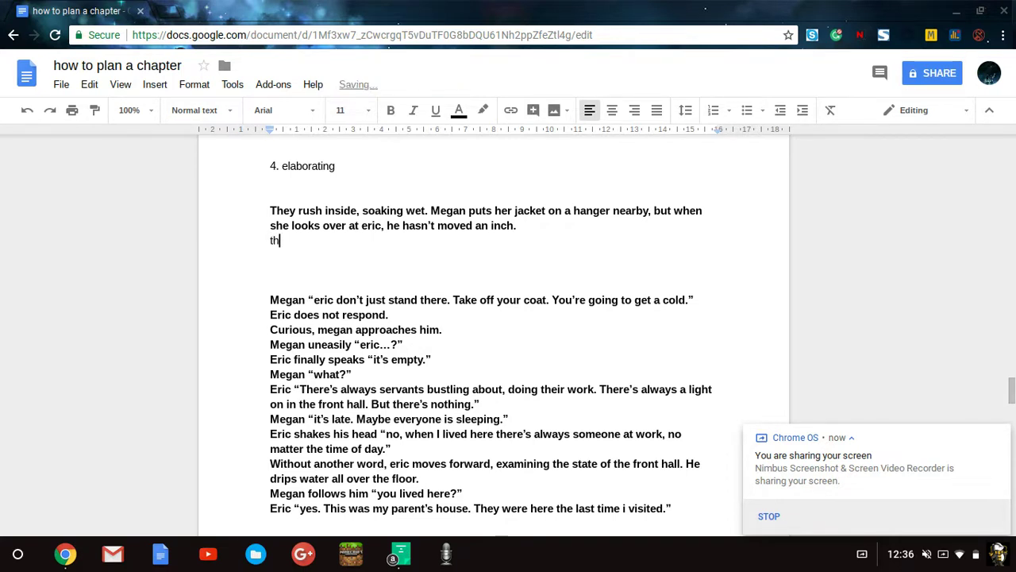
pyautogui.press('BackSpace')
pyautogui.press('BackSpace')
pyautogui.press('BackSpace')
pyautogui.write('The moment the ')
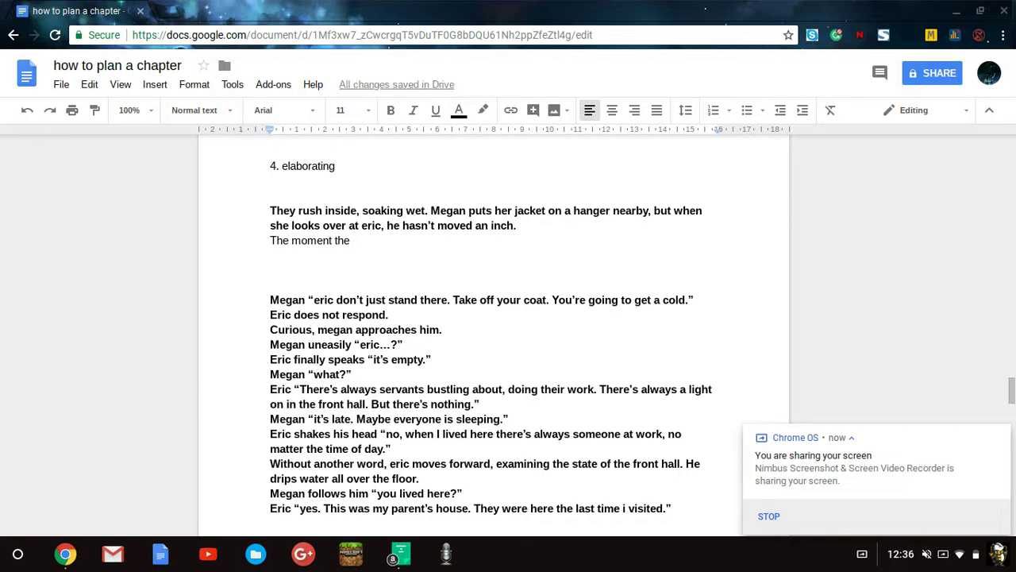
pyautogui.write('oaken doub')
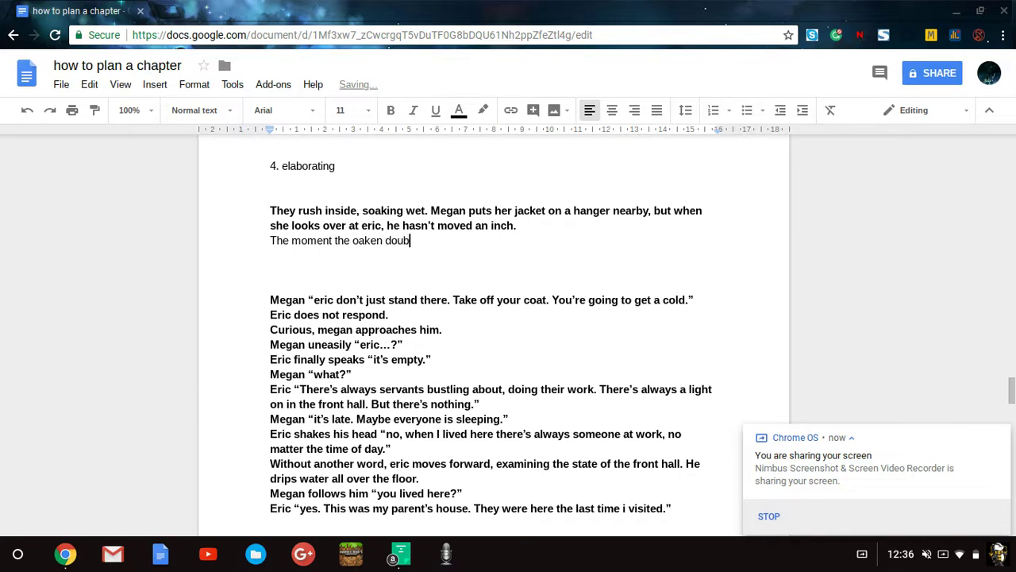
pyautogui.write('le doors were forced o')
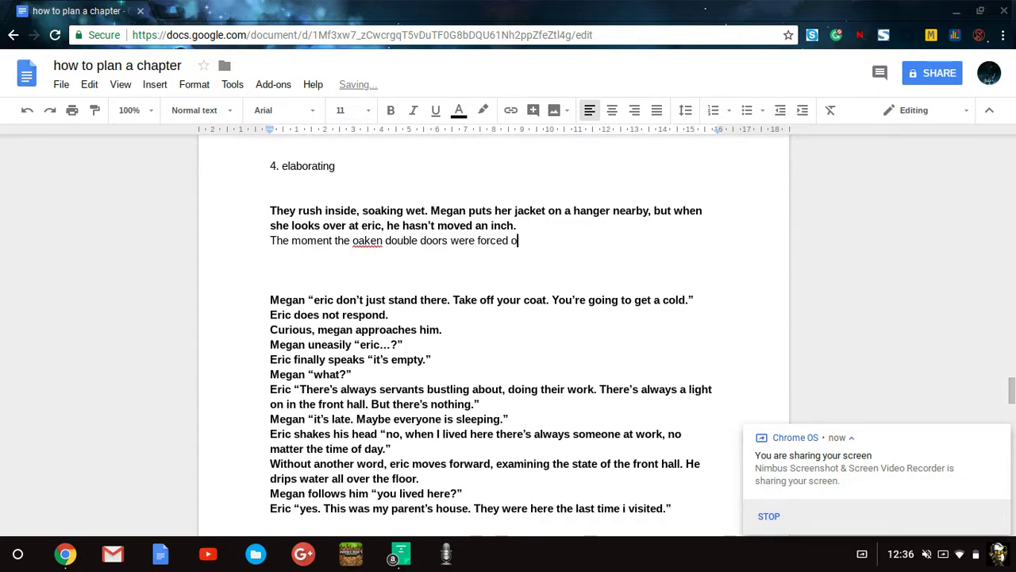
pyautogui.write('pen, the duo practi')
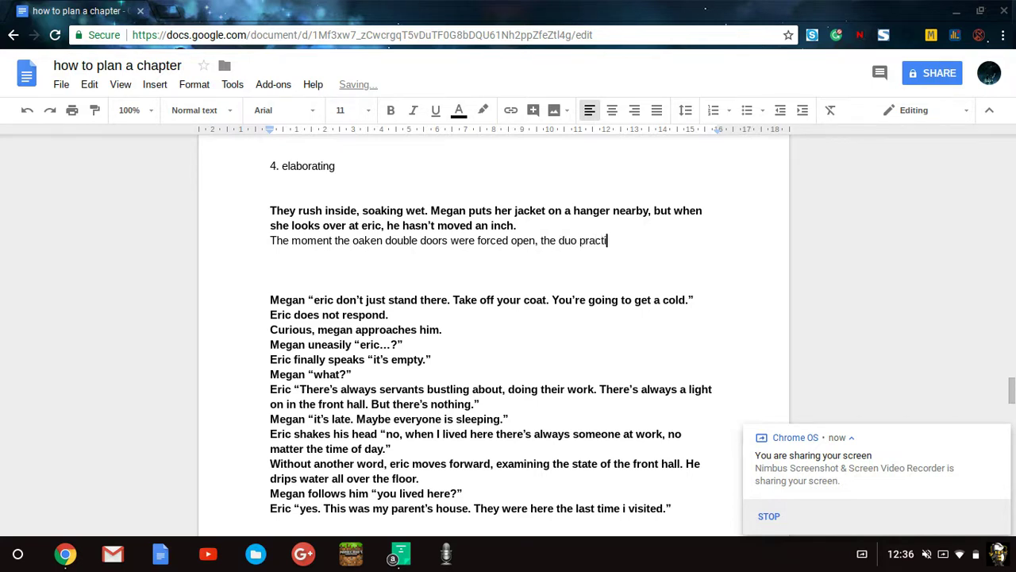
pyautogui.write('cally flung the')
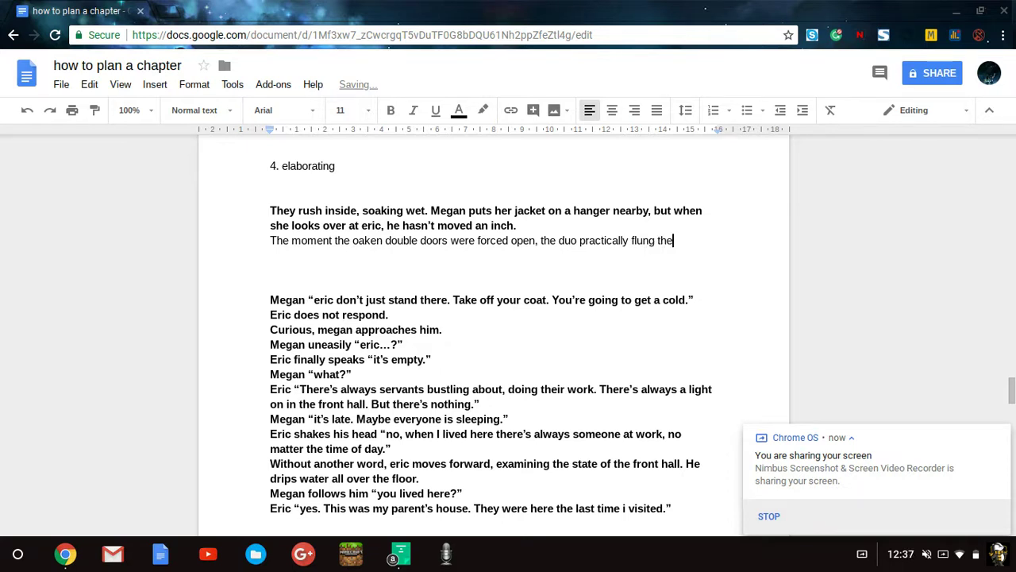
pyautogui.write('mselves in')
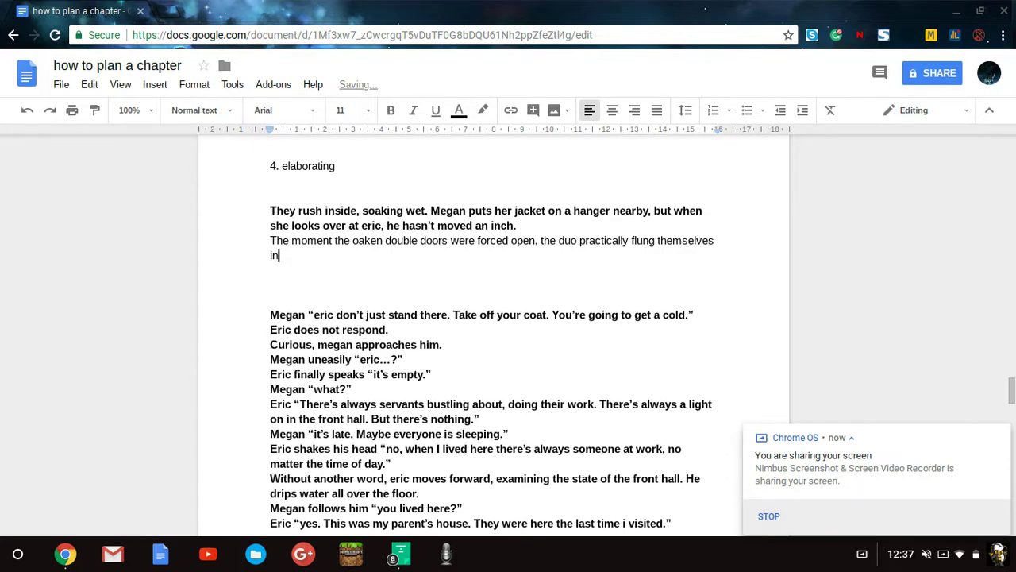
pyautogui.write('to the estate')
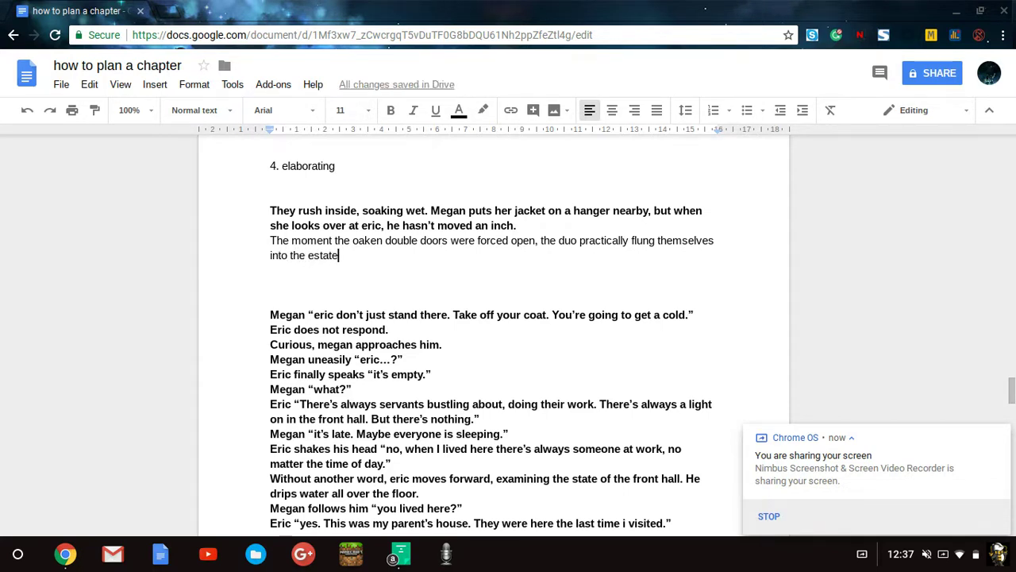
pyautogui.write('. ')
pyautogui.write('The')
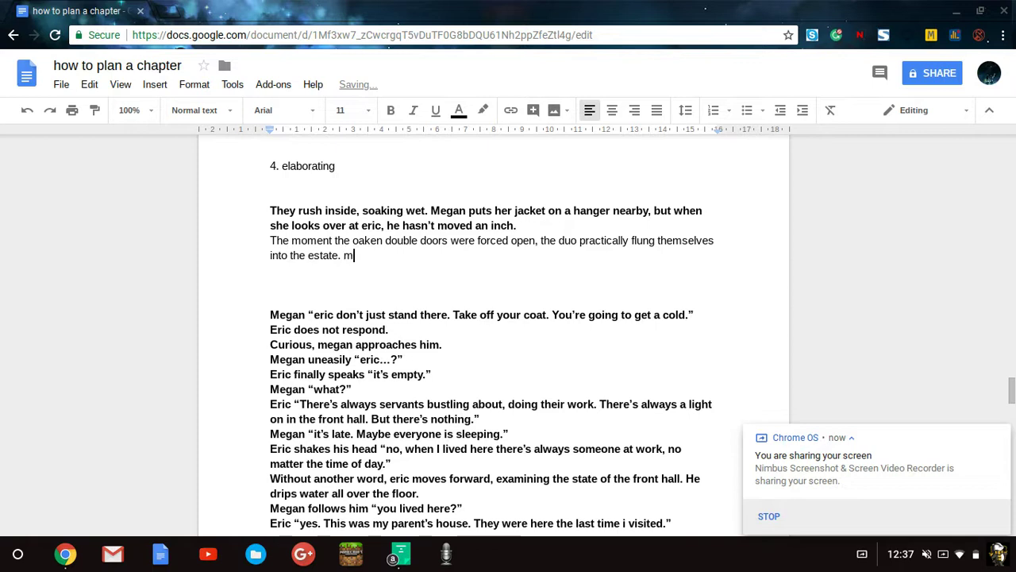
pyautogui.press('BackSpace')
pyautogui.press('BackSpace')
pyautogui.press('BackSpace')
pyautogui.write('Inside, despire')
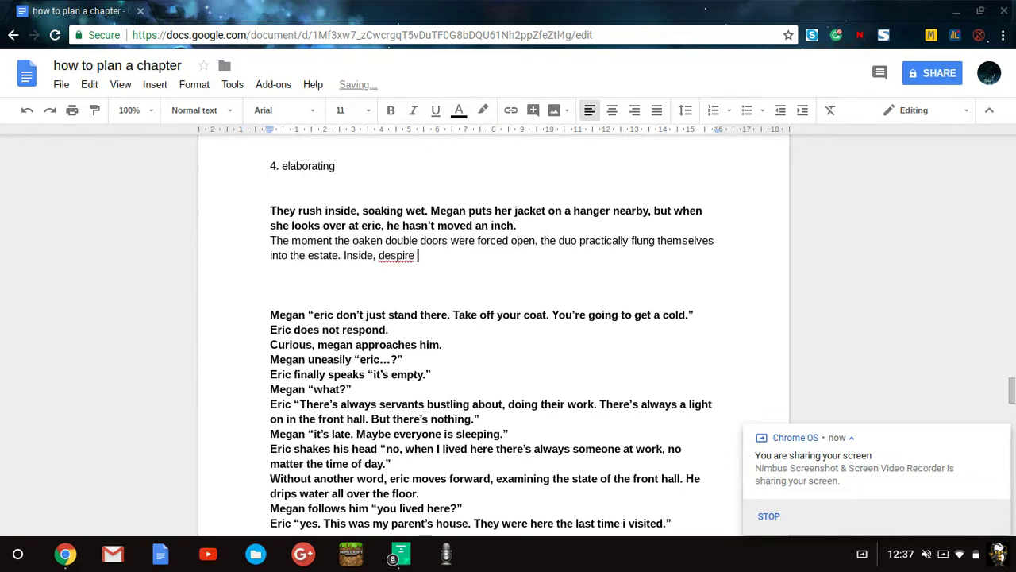
pyautogui.press('BackSpace')
pyautogui.press('BackSpace')
pyautogui.press('BackSpace')
pyautogui.press('BackSpace')
pyautogui.press('BackSpace')
pyautogui.press('BackSpace')
pyautogui.press('BackSpace')
pyautogui.press('BackSpace')
pyautogui.press('BackSpace')
pyautogui.write('it was freezing cold,')
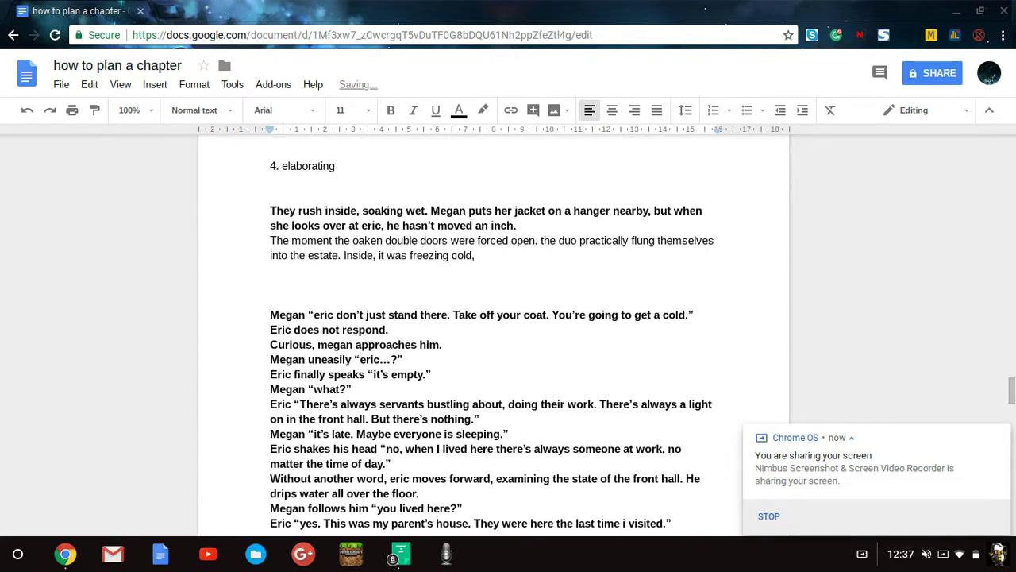
pyautogui.press('BackSpace')
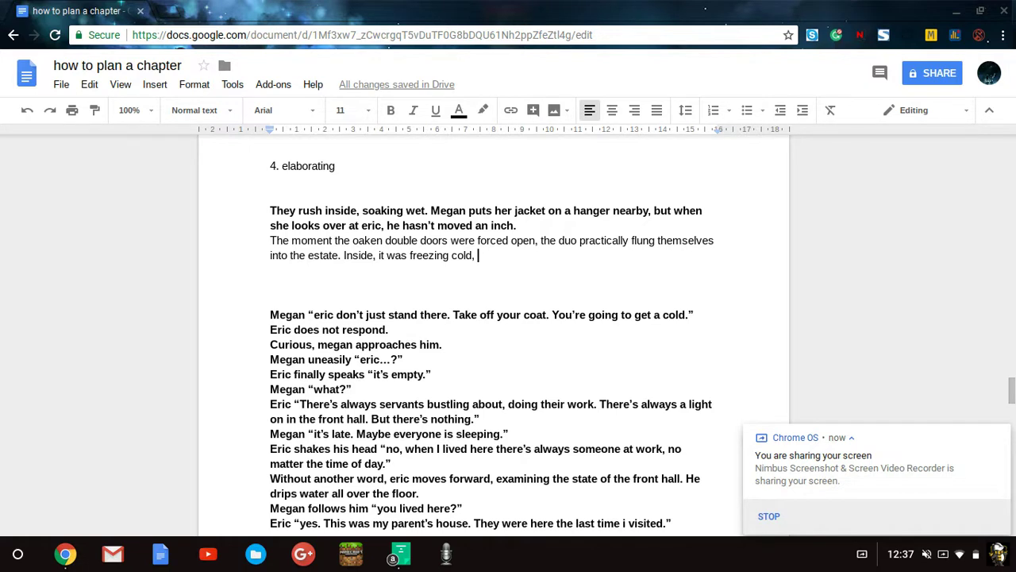
pyautogui.write('but not ')
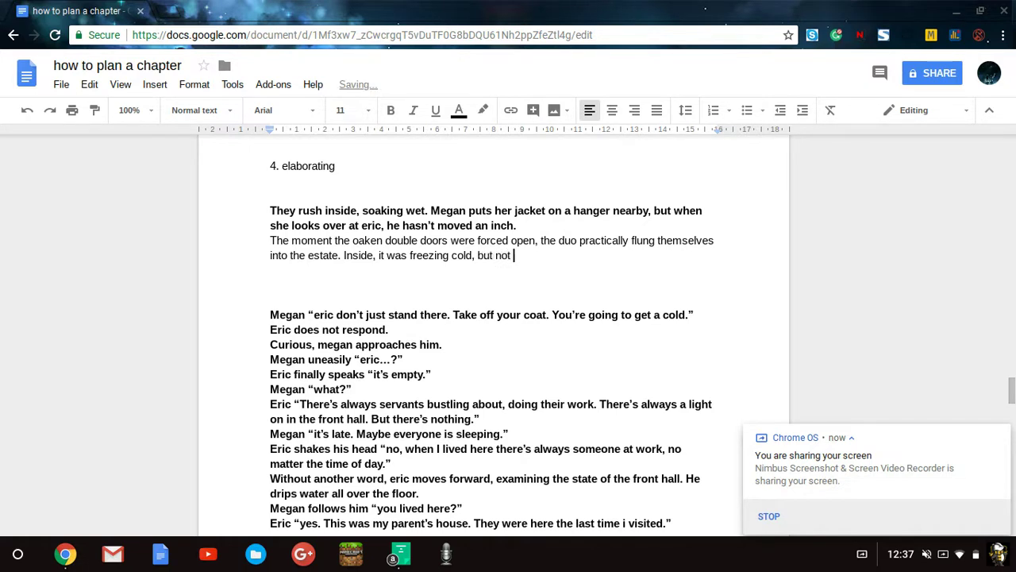
pyautogui.write('nearly as cold as ')
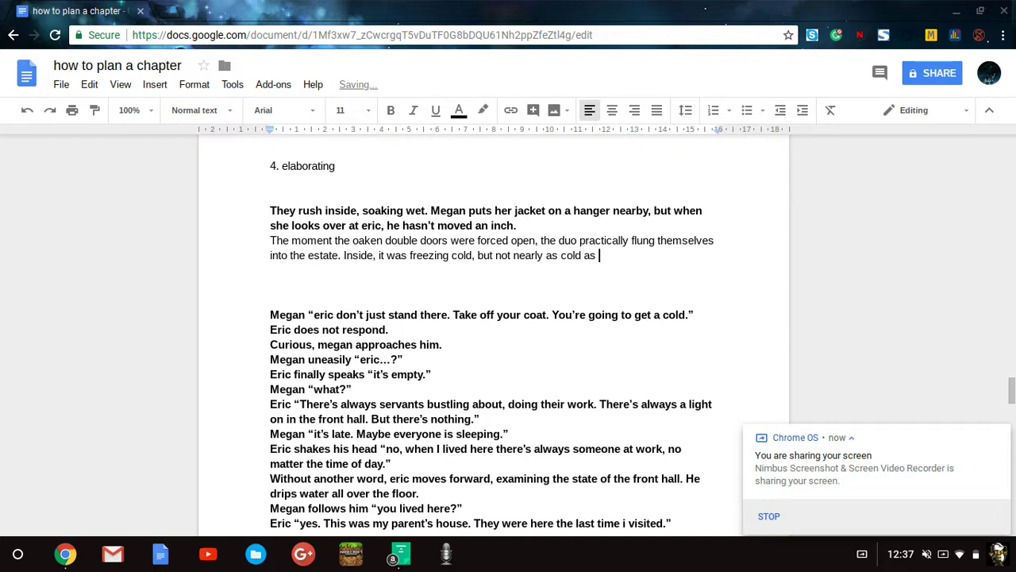
pyautogui.write('outside. Megan ')
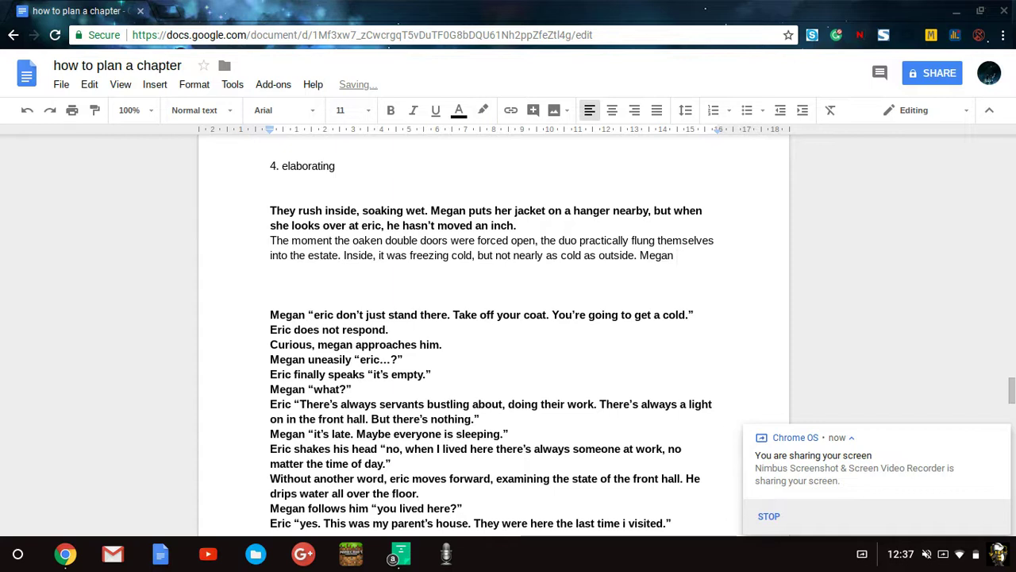
pyautogui.write('quickly s')
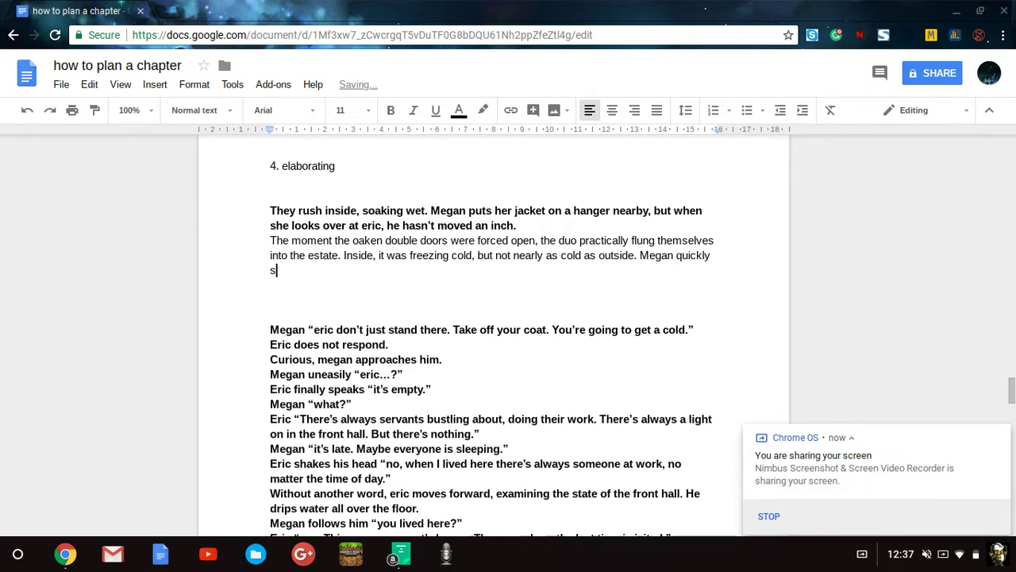
pyautogui.write('hed her')
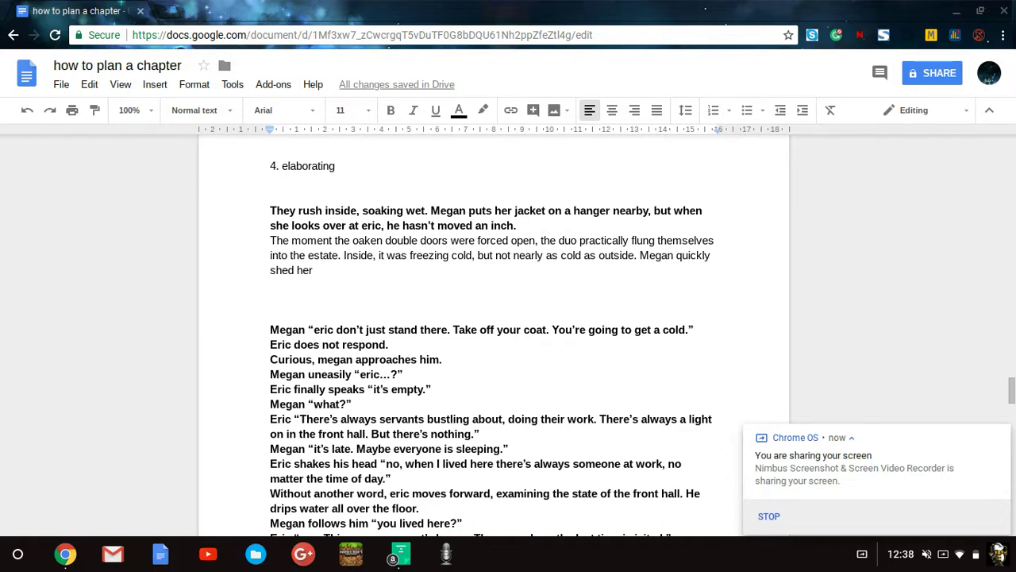
# Step: Continue with 'cotton petticoat, as the water was already seeping through and into her clothes.'
pyautogui.write('cotto')
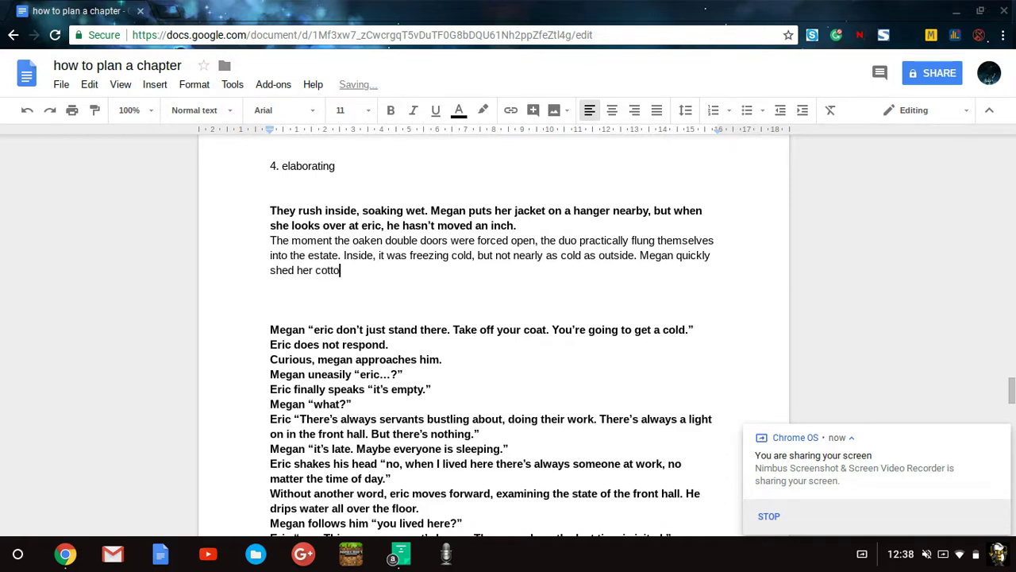
pyautogui.write('n petticoat, as the w')
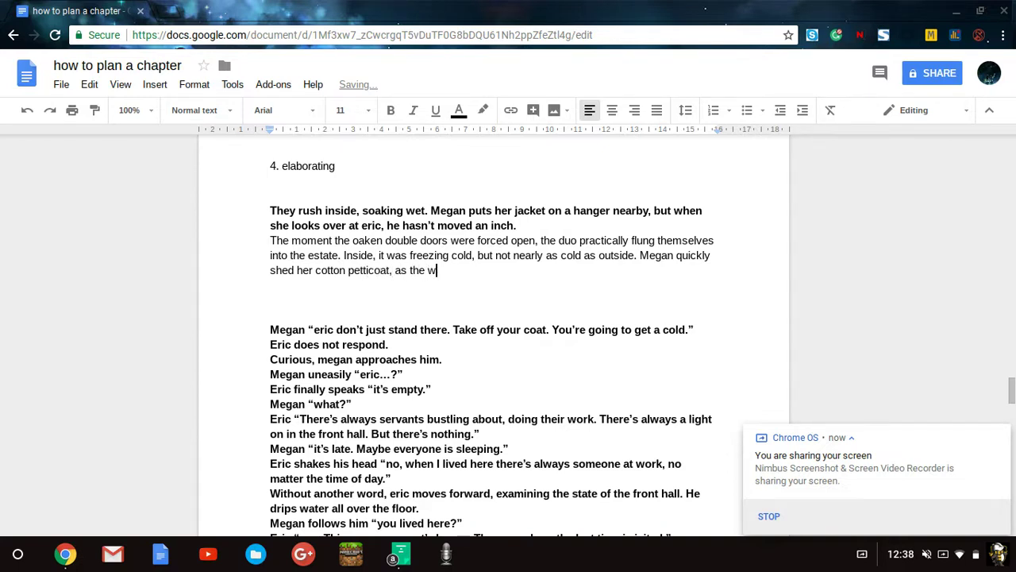
pyautogui.write('ater was already s')
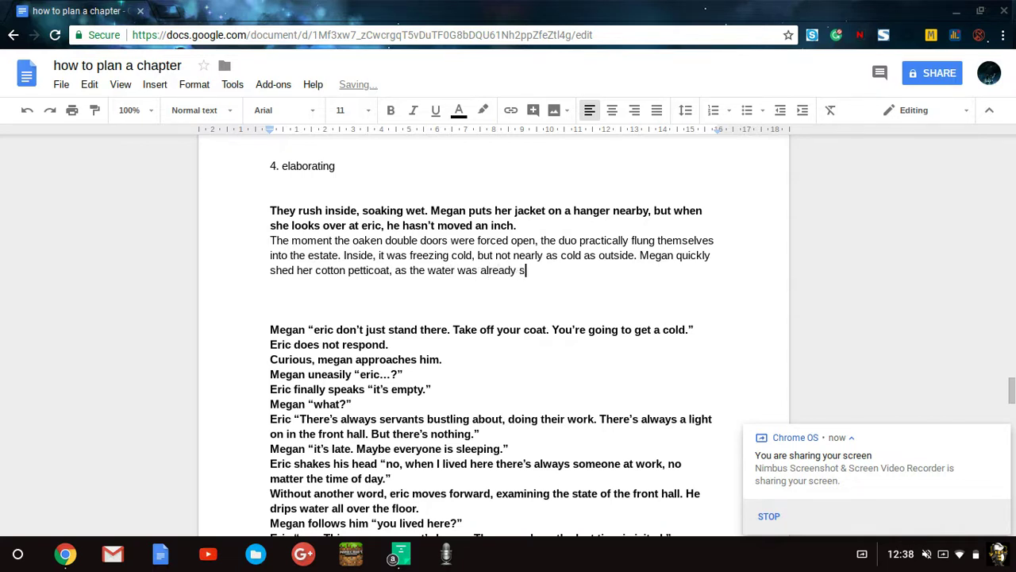
pyautogui.write('eeping throughh')
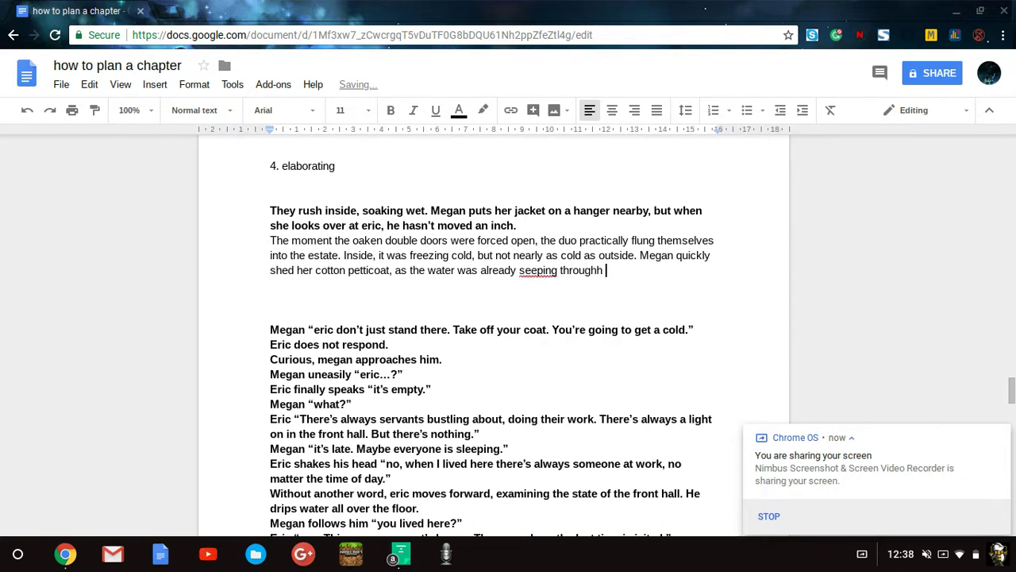
pyautogui.press('BackSpace')
pyautogui.write('and into her')
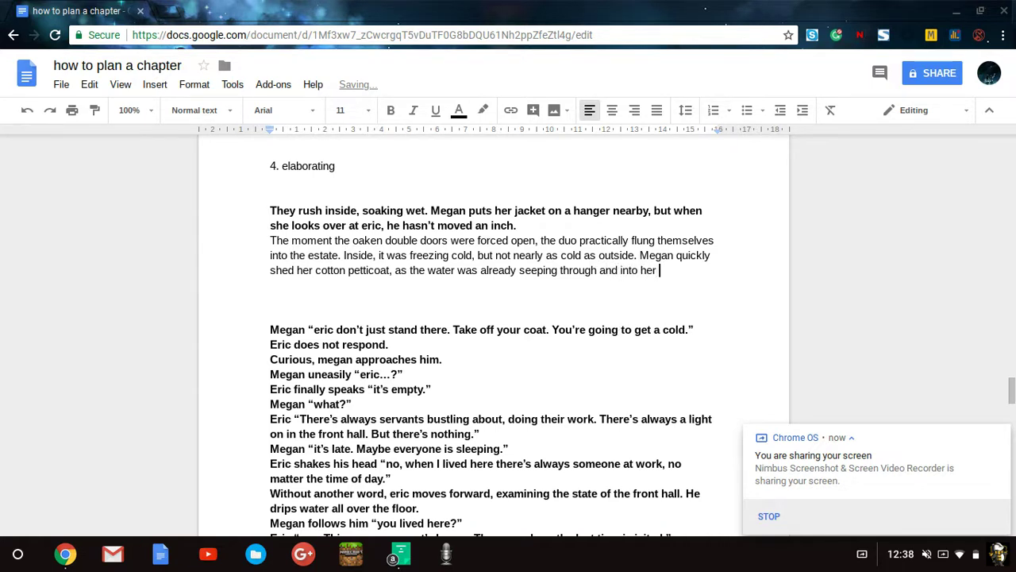
pyautogui.press('BackSpace')
pyautogui.press('BackSpace')
pyautogui.write('r clothes.')
# Step: Begin the next sentence: 'She spotted a line of hooks along'
pyautogui.press('Return')
pyautogui.write('She ')
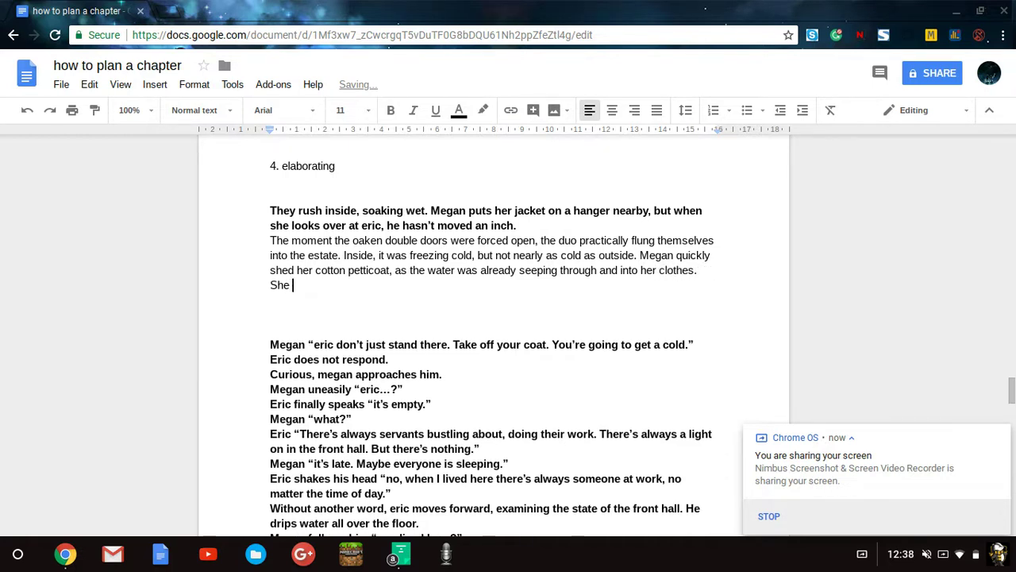
pyautogui.write('spotted a line of clot')
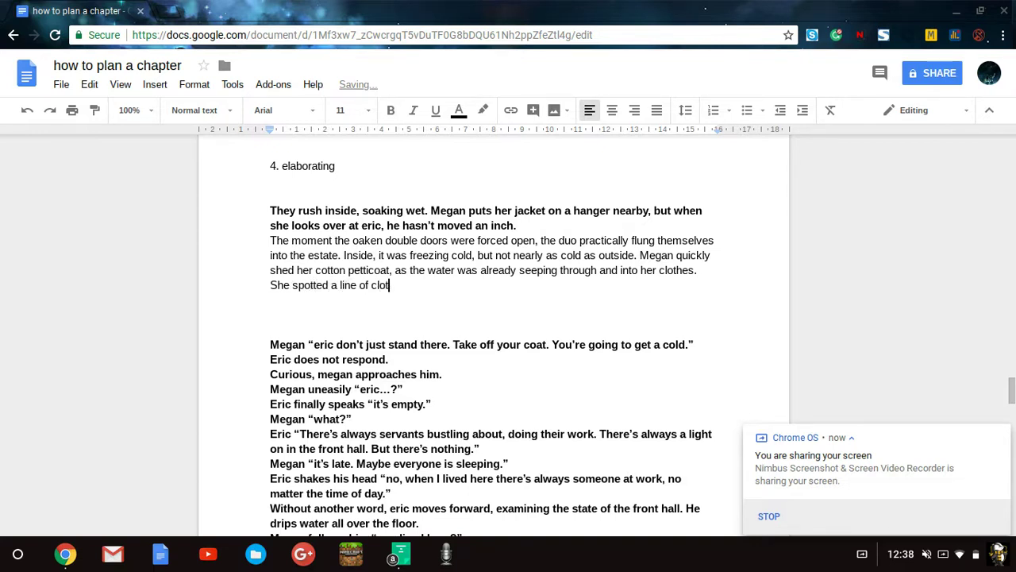
pyautogui.write('hes han')
pyautogui.press('BackSpace')
pyautogui.press('BackSpace')
pyautogui.press('BackSpace')
pyautogui.press('BackSpace')
pyautogui.press('BackSpace')
pyautogui.press('BackSpace')
pyautogui.press('BackSpace')
pyautogui.press('BackSpace')
pyautogui.press('BackSpace')
pyautogui.press('BackSpace')
pyautogui.press('BackSpace')
pyautogui.write('hooks alm')
pyautogui.press('BackSpace')
pyautogui.write('ong')
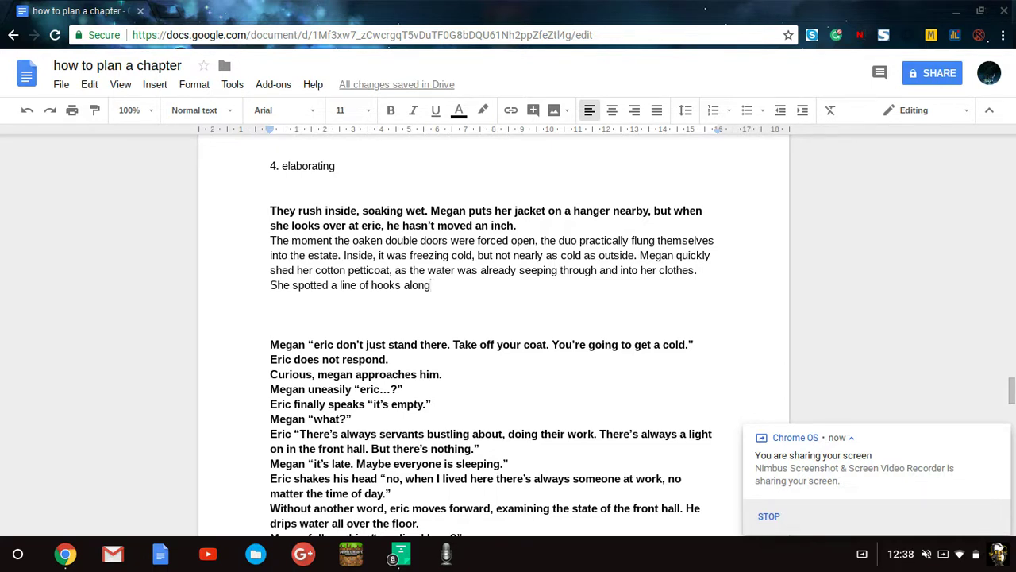
# Step: Finish it with the coat on the leftmost hook and heels clacking against the polished wooden floor
pyautogui.write('the wa')
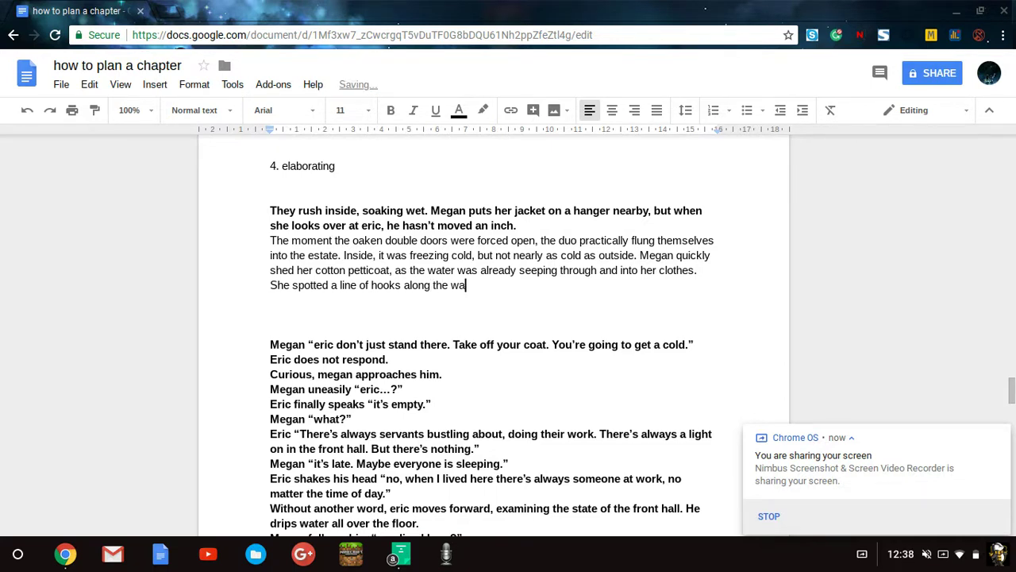
pyautogui.write('ll and walked over ')
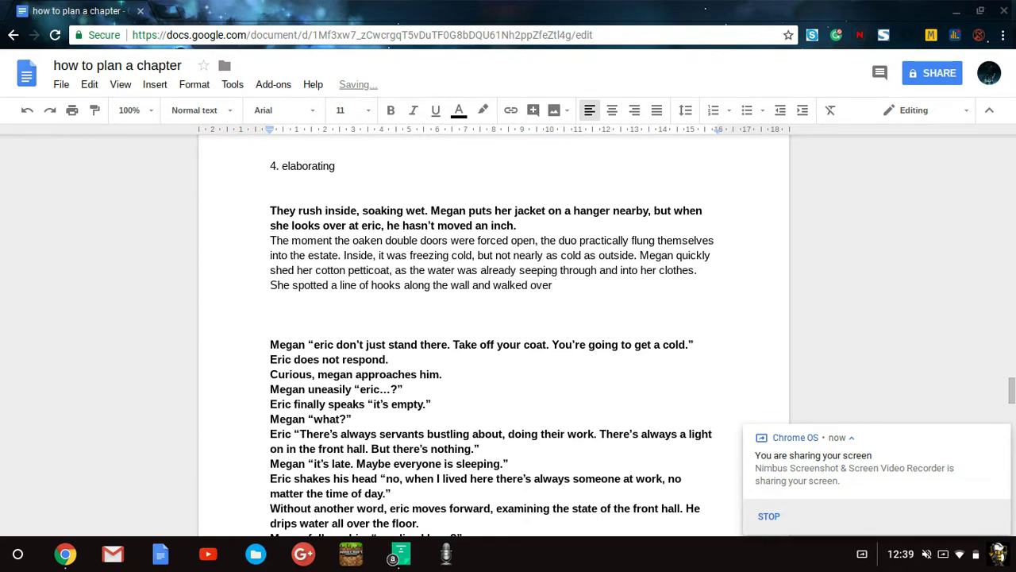
pyautogui.write('to')
pyautogui.press('BackSpace')
pyautogui.press('BackSpace')
pyautogui.press('BackSpace')
pyautogui.press('BackSpace')
pyautogui.press('BackSpace')
pyautogui.press('BackSpace')
pyautogui.press('BackSpace')
pyautogui.press('BackSpace')
pyautogui.press('BackSpace')
pyautogui.press('BackSpace')
pyautogui.press('BackSpace')
pyautogui.press('BackSpace')
pyautogui.press('BackSpace')
pyautogui.press('BackSpace')
pyautogui.press('BackSpace')
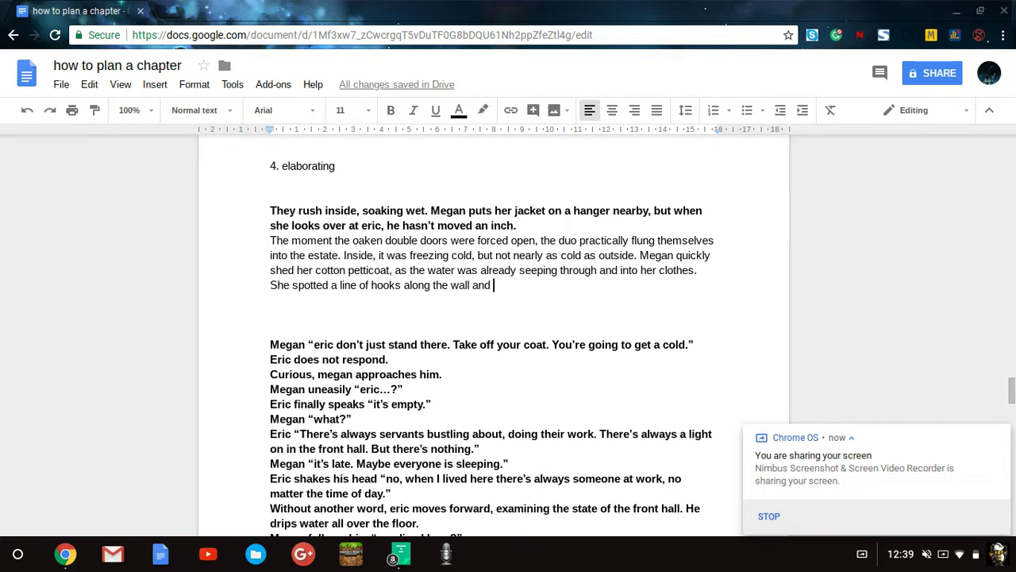
pyautogui.write('she placed h')
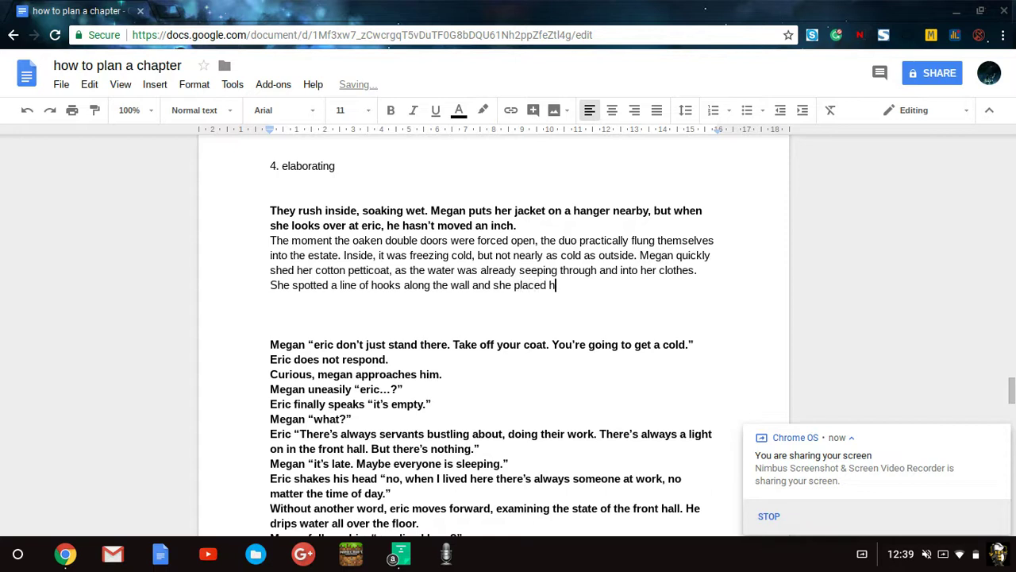
pyautogui.write('er coat upon the le')
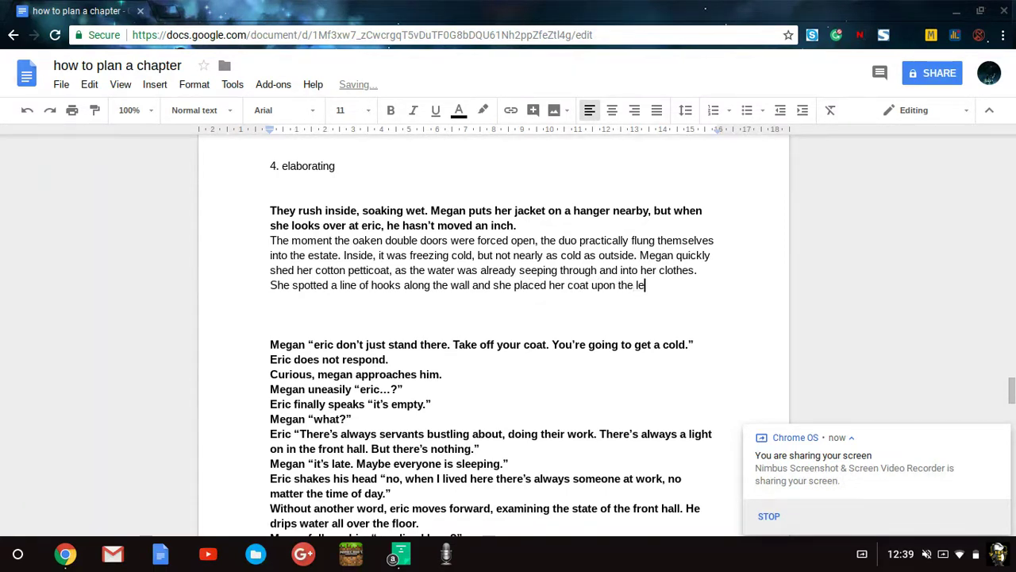
pyautogui.write('ftmost on')
pyautogui.write('e.')
pyautogui.press('BackSpace')
pyautogui.press('BackSpace')
pyautogui.write(', her heels ')
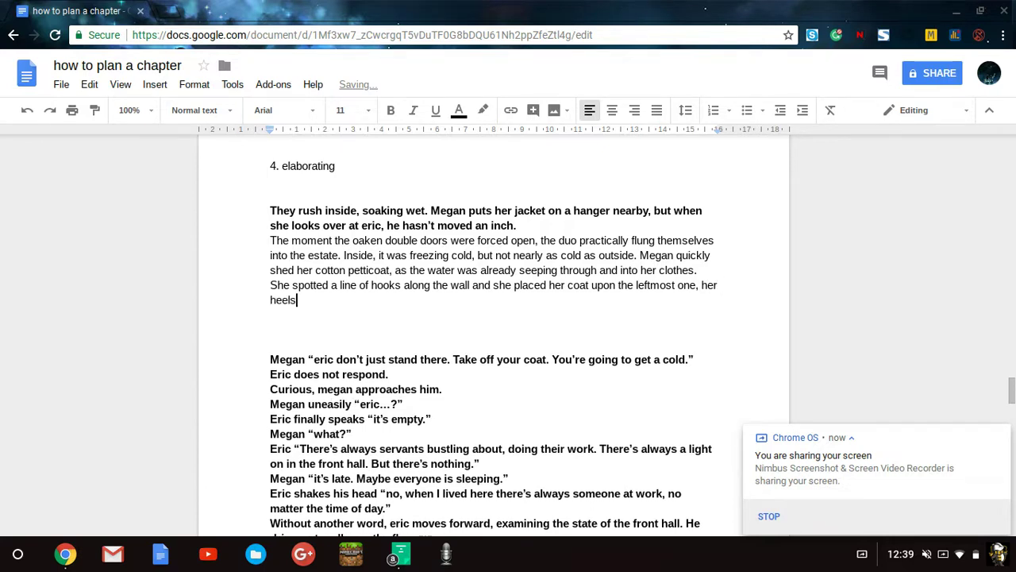
pyautogui.write('clacking again')
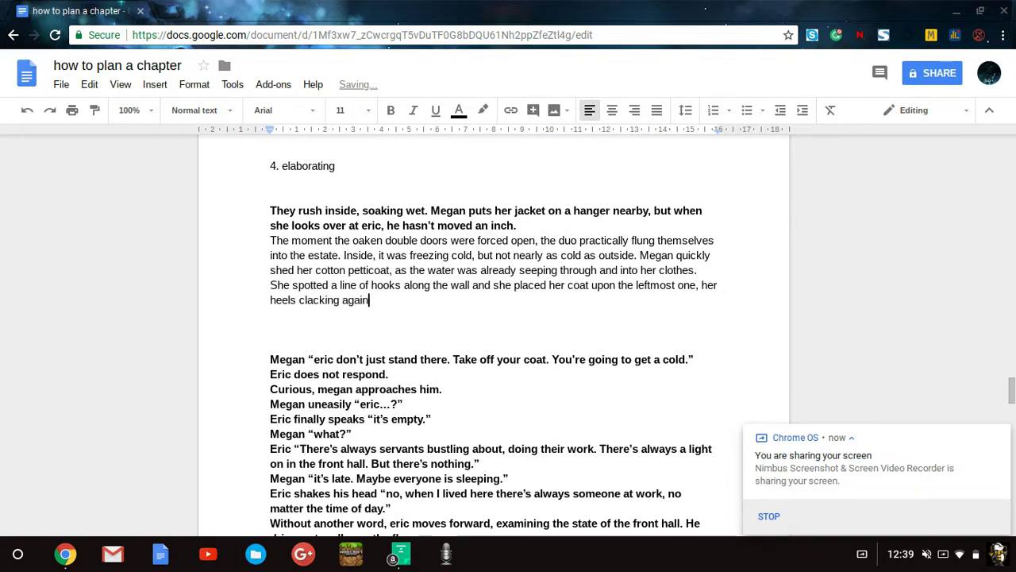
pyautogui.write('st the polished')
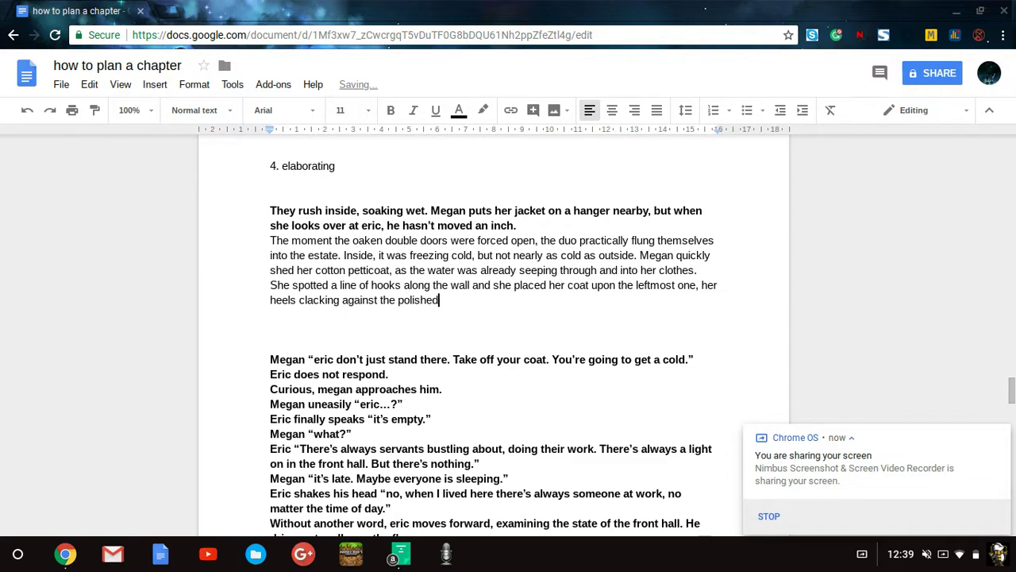
pyautogui.write(' wooden floor.')
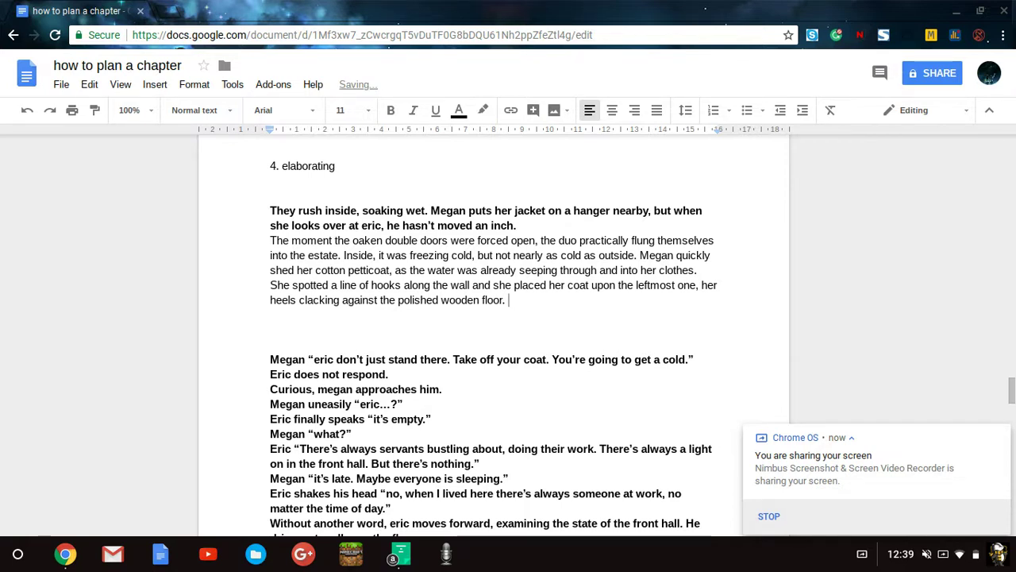
pyautogui.write(' She')
pyautogui.press('BackSpace')
pyautogui.press('BackSpace')
pyautogui.press('BackSpace')
pyautogui.press('BackSpace')
pyautogui.click(540, 316)
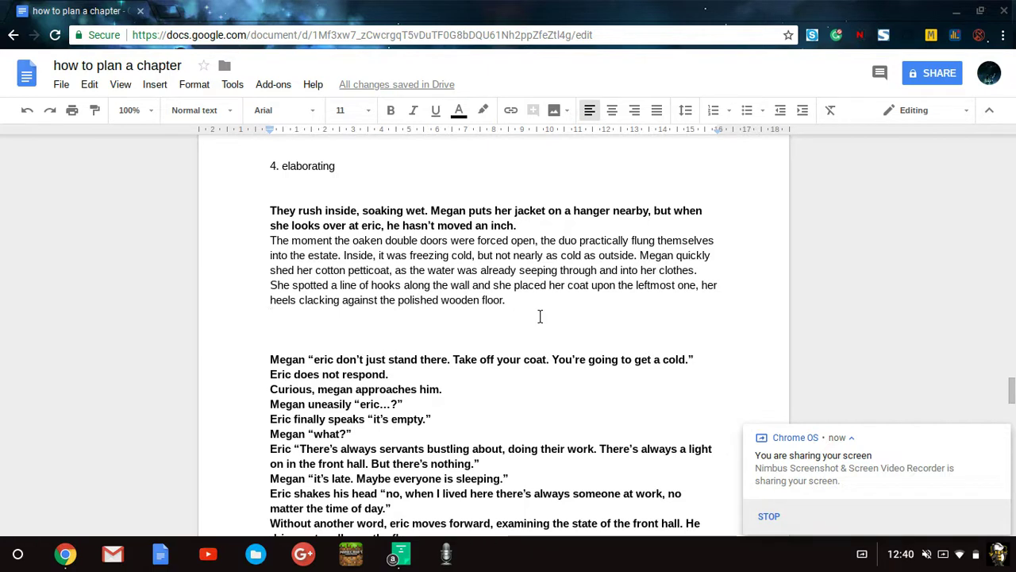
# Step: Type 'Megan turned around, pushing her soaked bangs away…Eric hadn't moved an inch. He stood stalk-still,'
pyautogui.write('Mega')
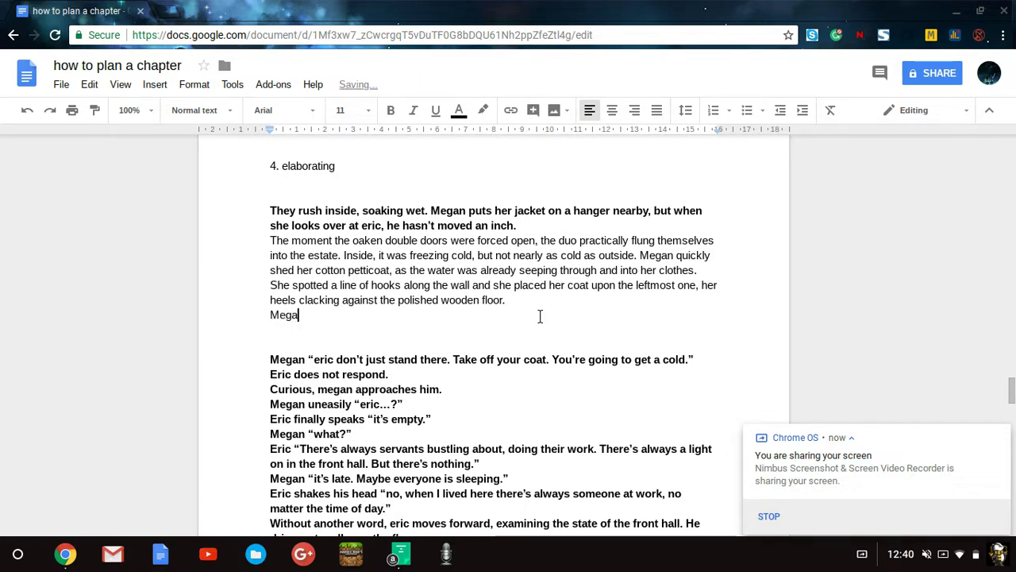
pyautogui.write('n turned around')
pyautogui.press('BackSpace')
pyautogui.write(',')
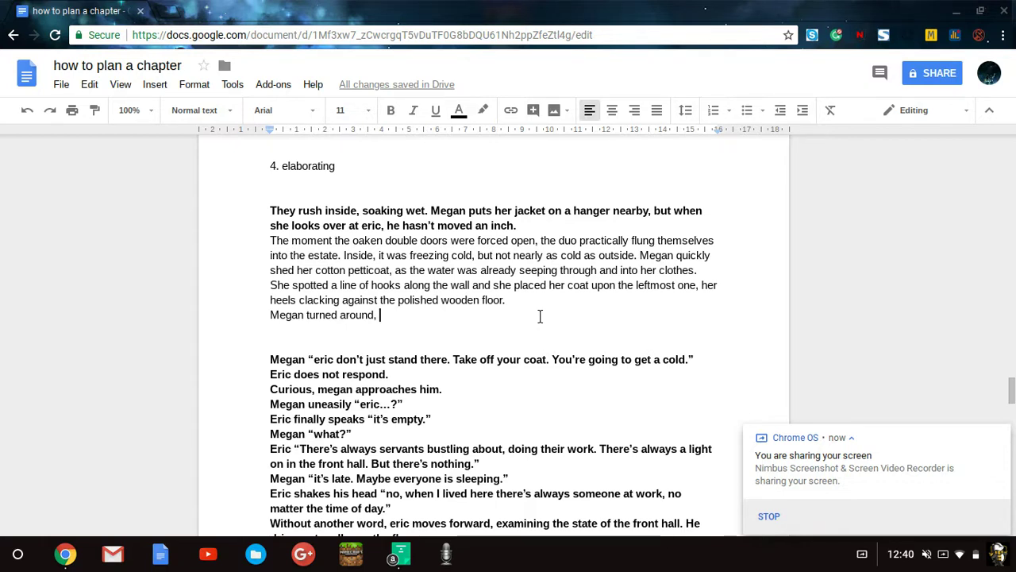
pyautogui.write('pushing her ')
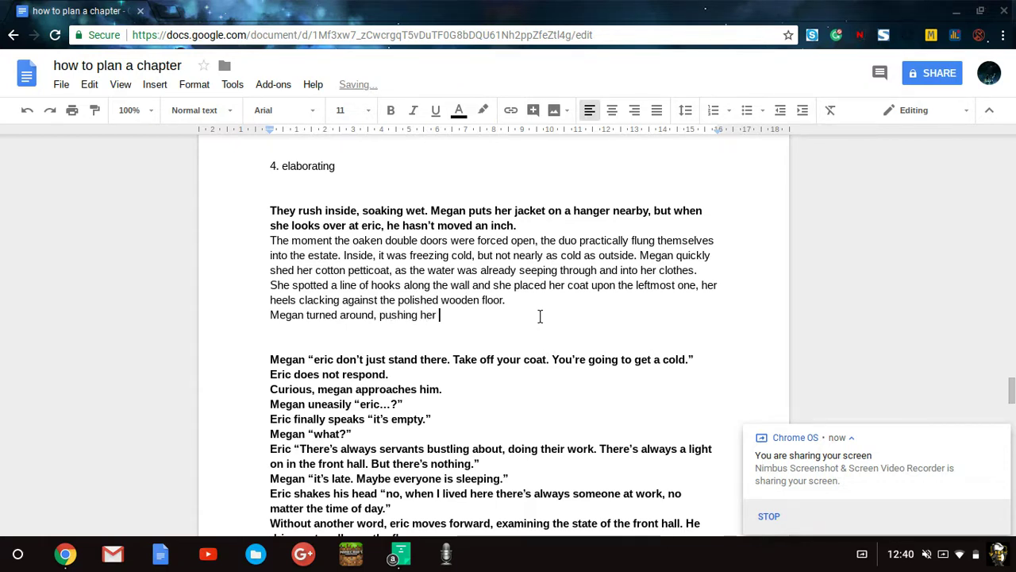
pyautogui.write('soaked bangs ')
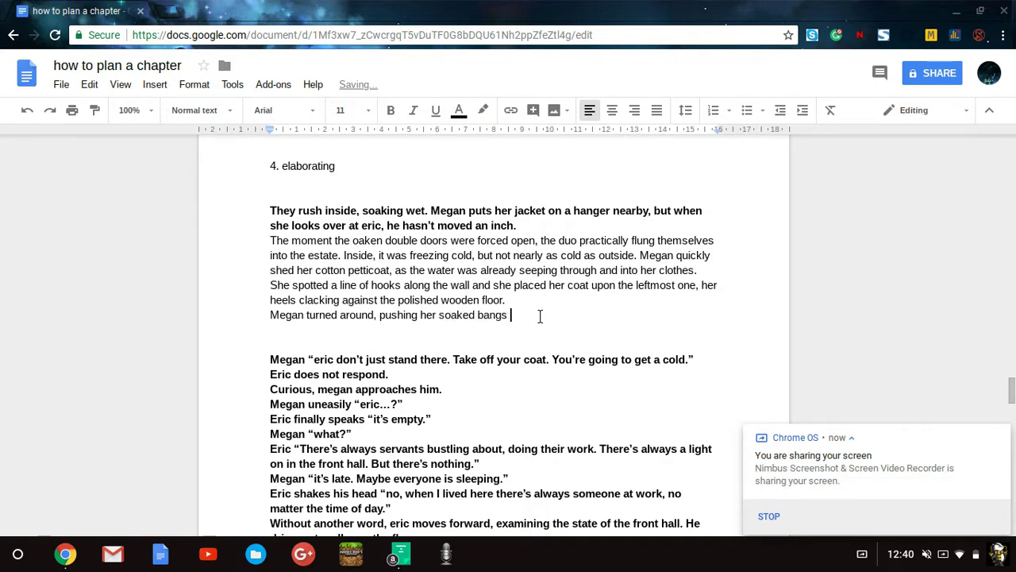
pyautogui.write('away from ')
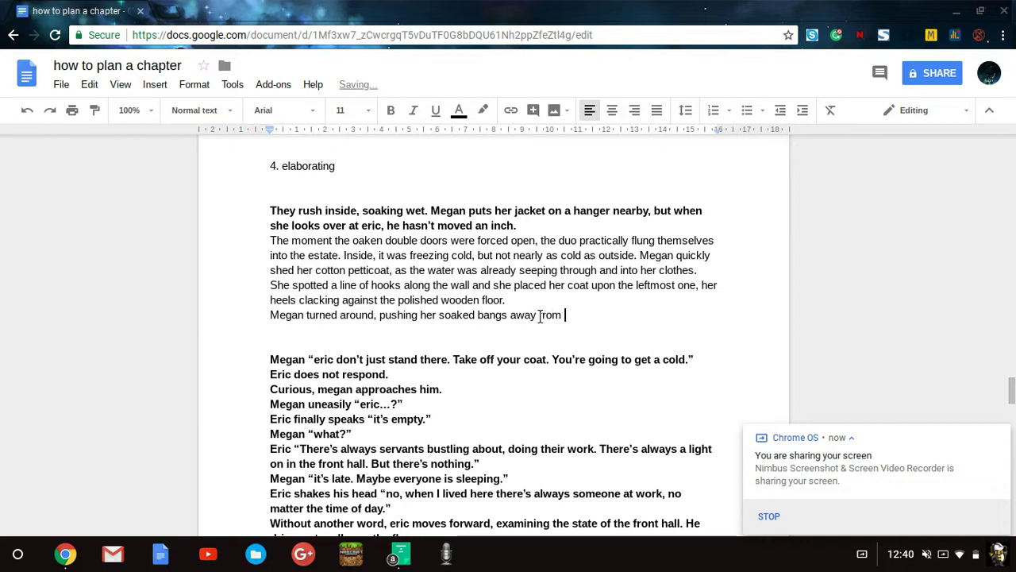
pyautogui.write('her face, but')
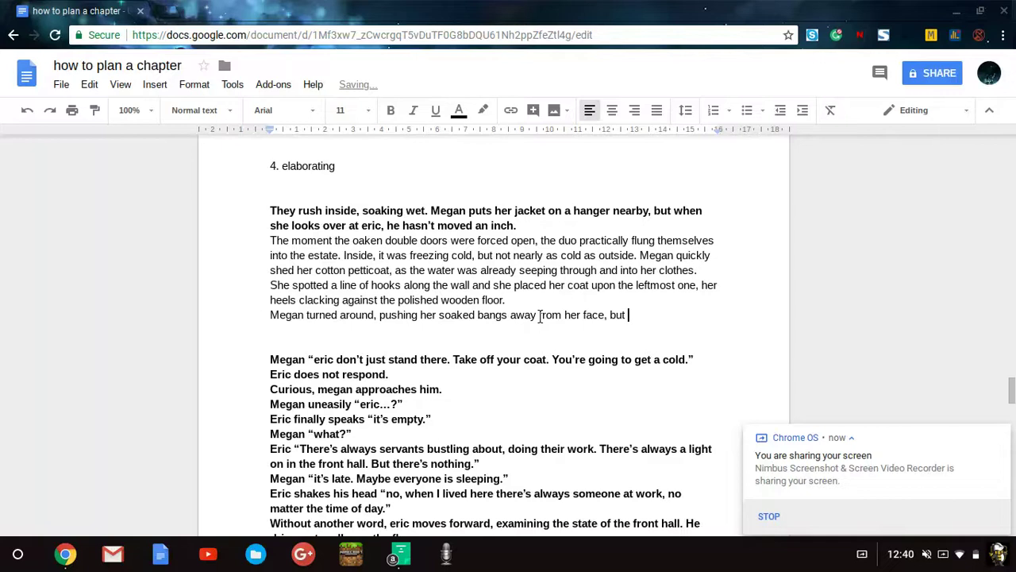
pyautogui.write('when she ')
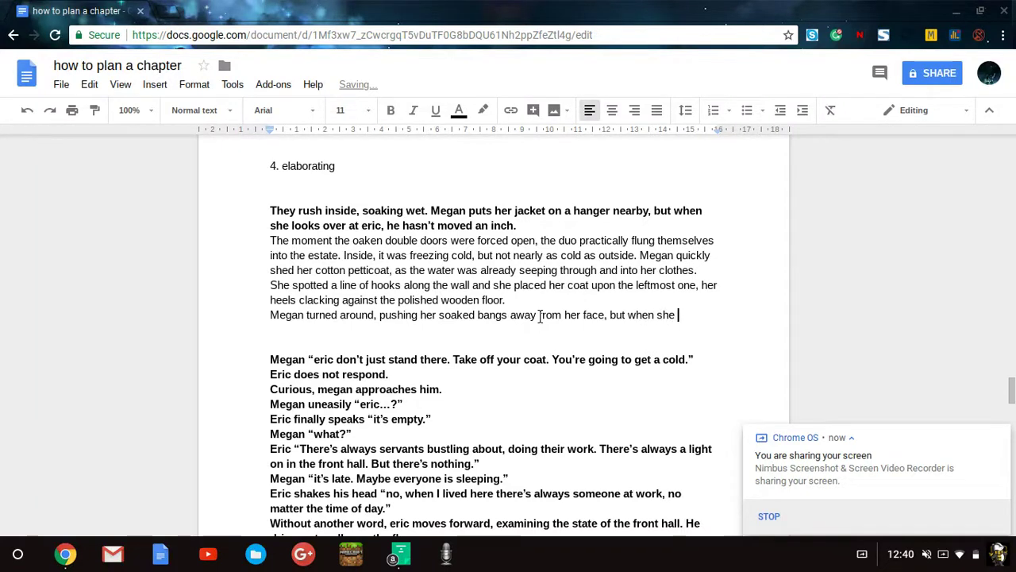
pyautogui.write('looked up, ')
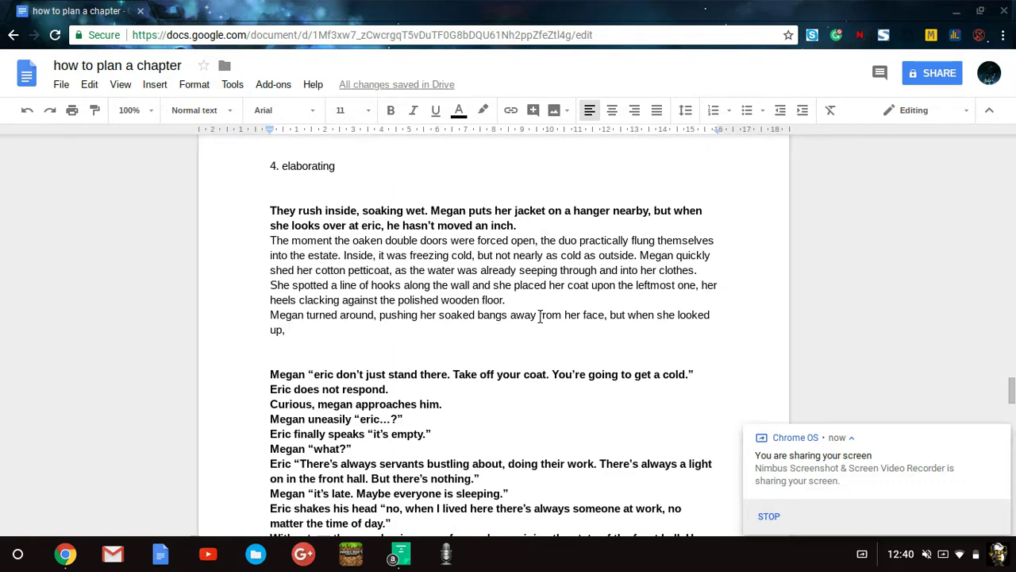
pyautogui.write('she ')
pyautogui.write('saw ')
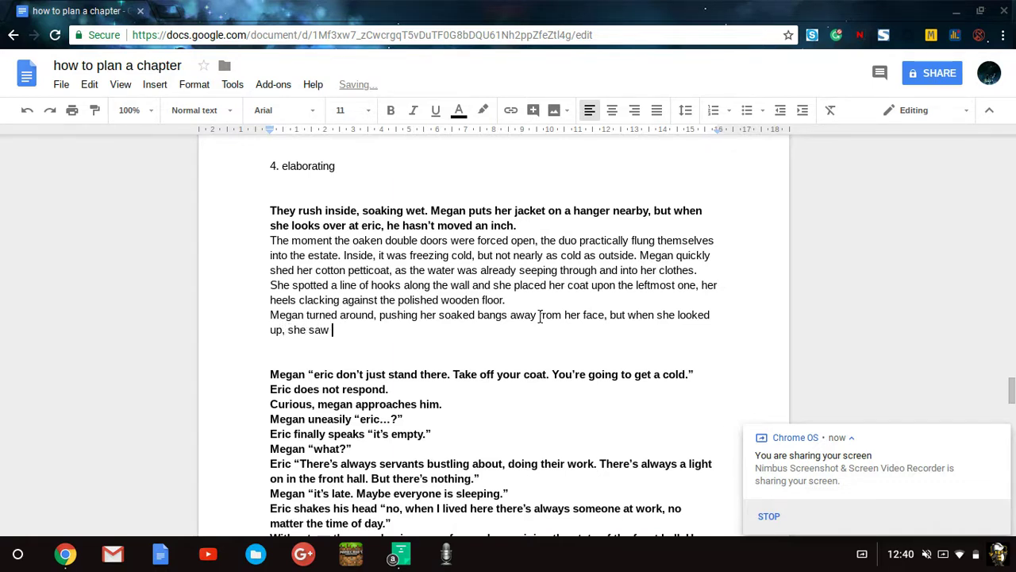
pyautogui.write("Eric hadn't move")
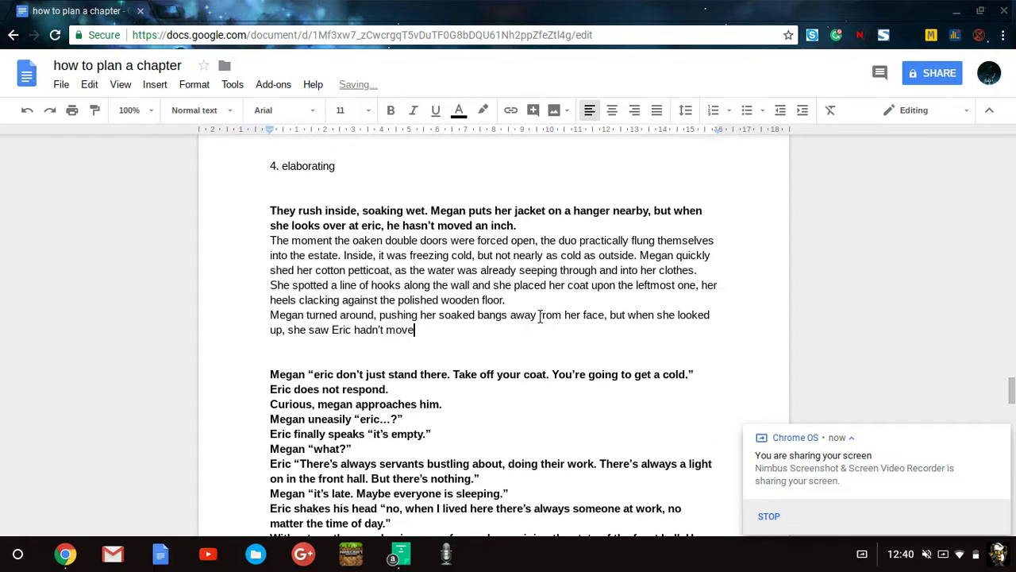
pyautogui.write('d an inch. He stood stalk')
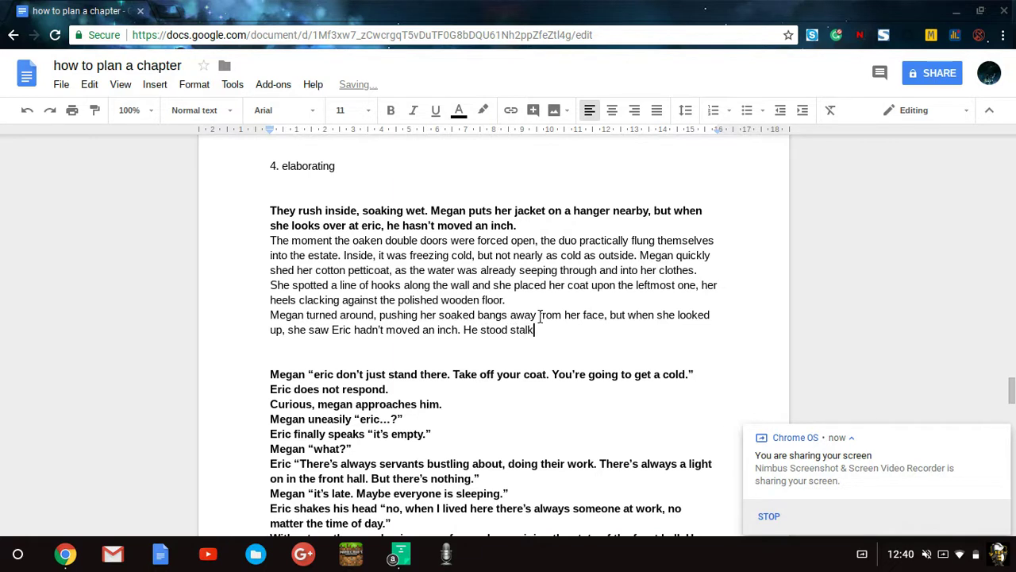
pyautogui.write('-still,')
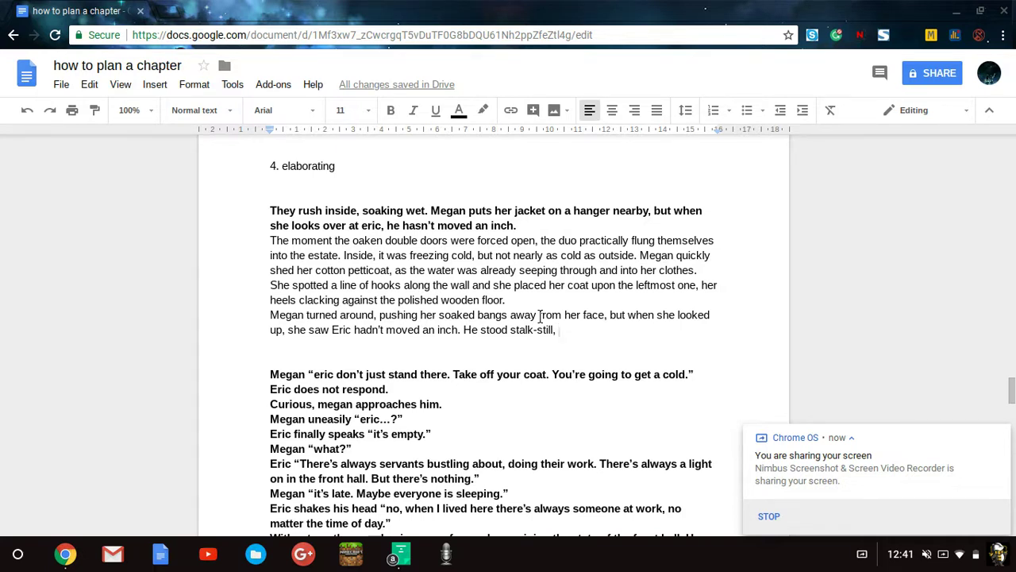
# Step: Rework Eric's clause to read 'staring, despite is leather jacket dripping onto the floor.'
pyautogui.write('stari')
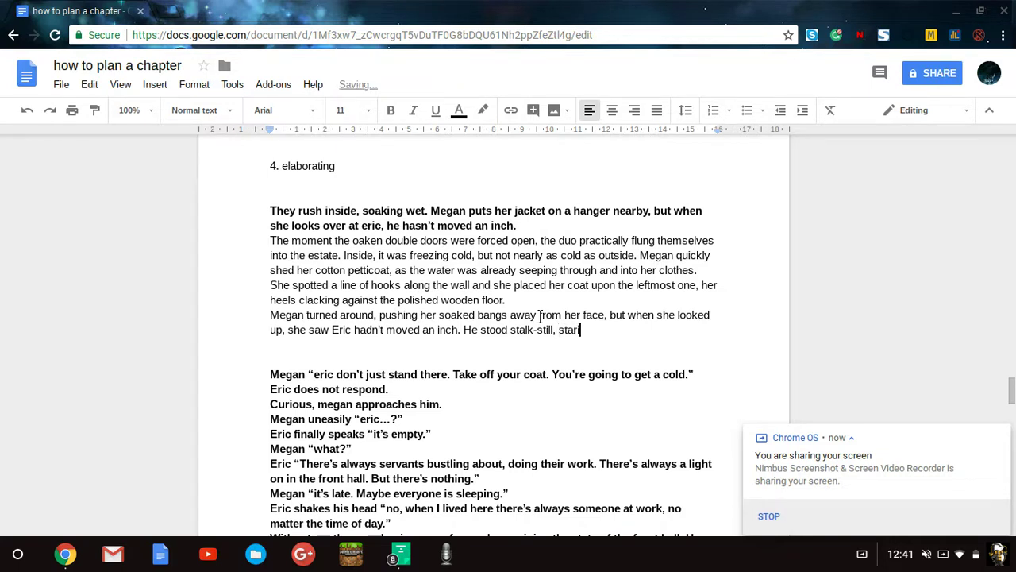
pyautogui.write('ng, with')
pyautogui.press('BackSpace')
pyautogui.press('BackSpace')
pyautogui.press('BackSpace')
pyautogui.press('BackSpace')
pyautogui.press('BackSpace')
pyautogui.press('BackSpace')
pyautogui.write('. His coat')
pyautogui.press('BackSpace')
pyautogui.press('BackSpace')
pyautogui.press('BackSpace')
pyautogui.press('BackSpace')
pyautogui.write('leather jacket')
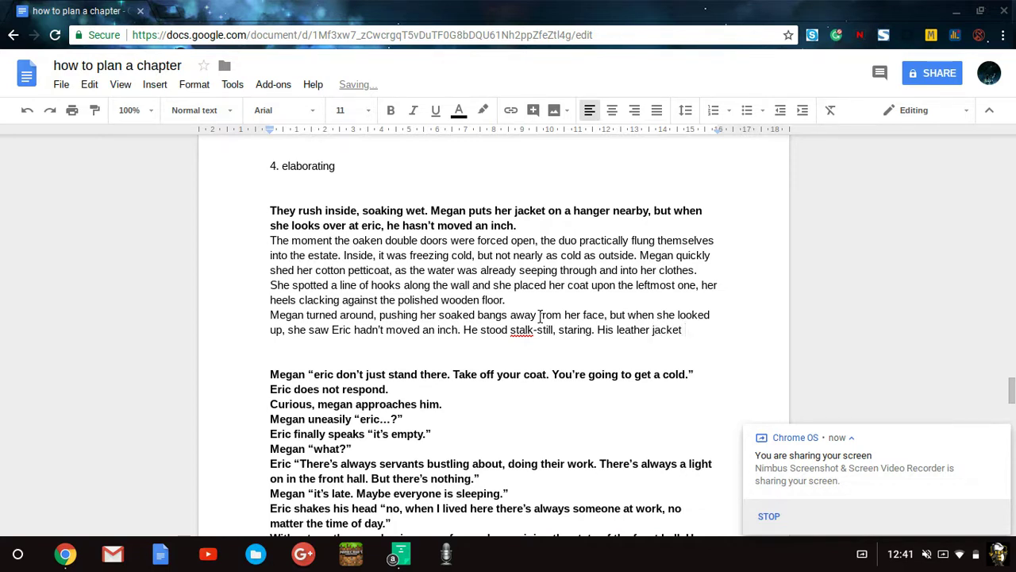
pyautogui.press('Left')
pyautogui.press('Left')
pyautogui.press('Left')
pyautogui.press('Left')
pyautogui.press('Left')
pyautogui.press('Left')
pyautogui.press('Left')
pyautogui.press('Left')
pyautogui.press('Left')
pyautogui.press('Left')
pyautogui.press('Left')
pyautogui.press('Left')
pyautogui.press('Left')
pyautogui.press('Left')
pyautogui.press('Left')
pyautogui.press('Left')
pyautogui.press('Left')
pyautogui.press('Left')
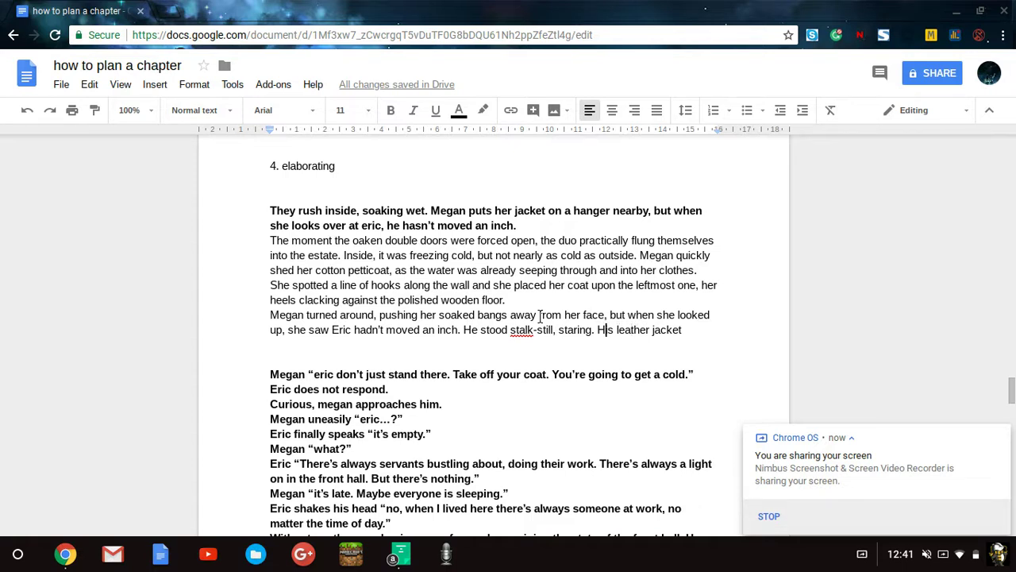
pyautogui.press('BackSpace')
pyautogui.press('BackSpace')
pyautogui.press('BackSpace')
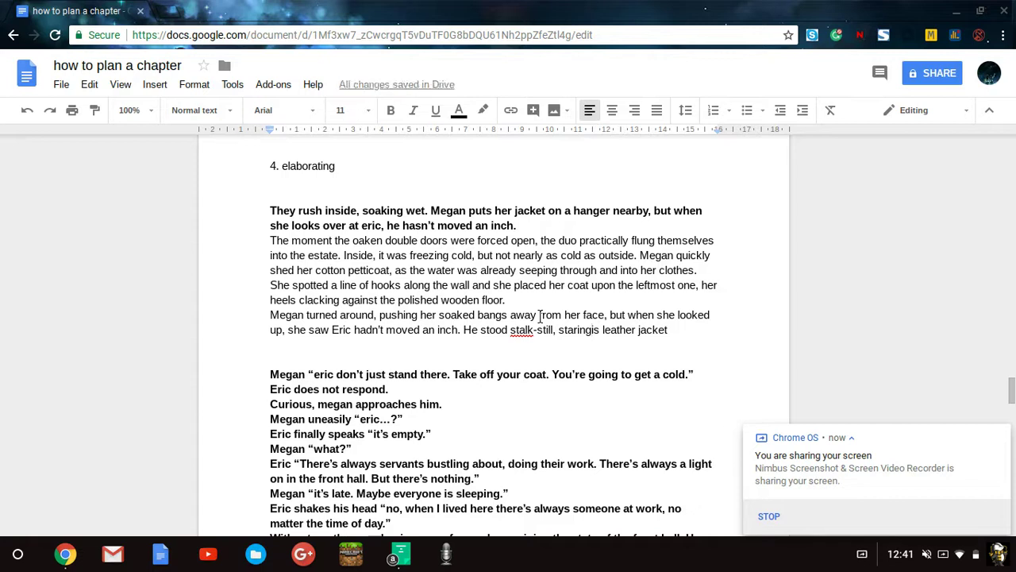
pyautogui.press('BackSpace')
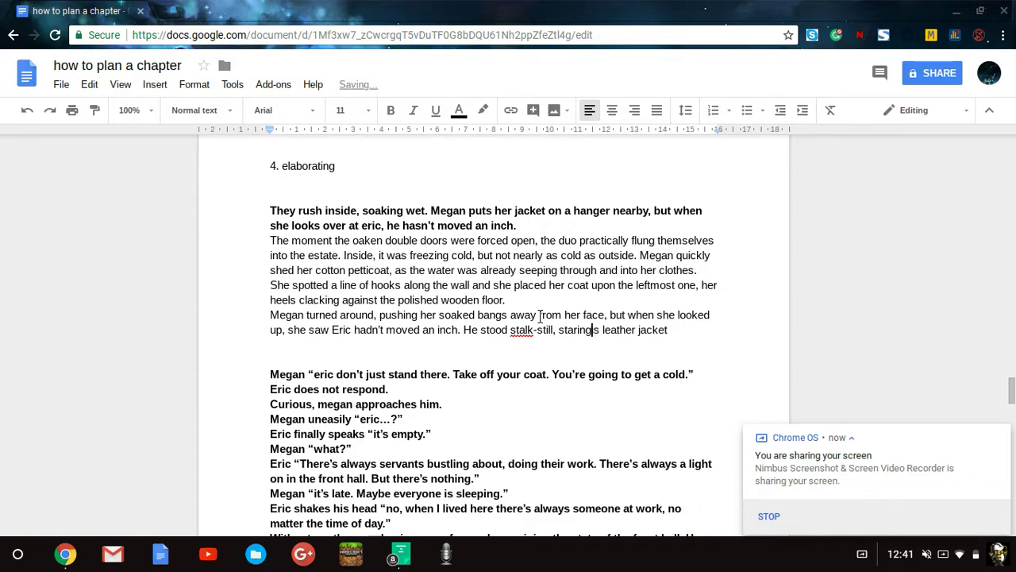
pyautogui.write(', d')
pyautogui.write('espite i')
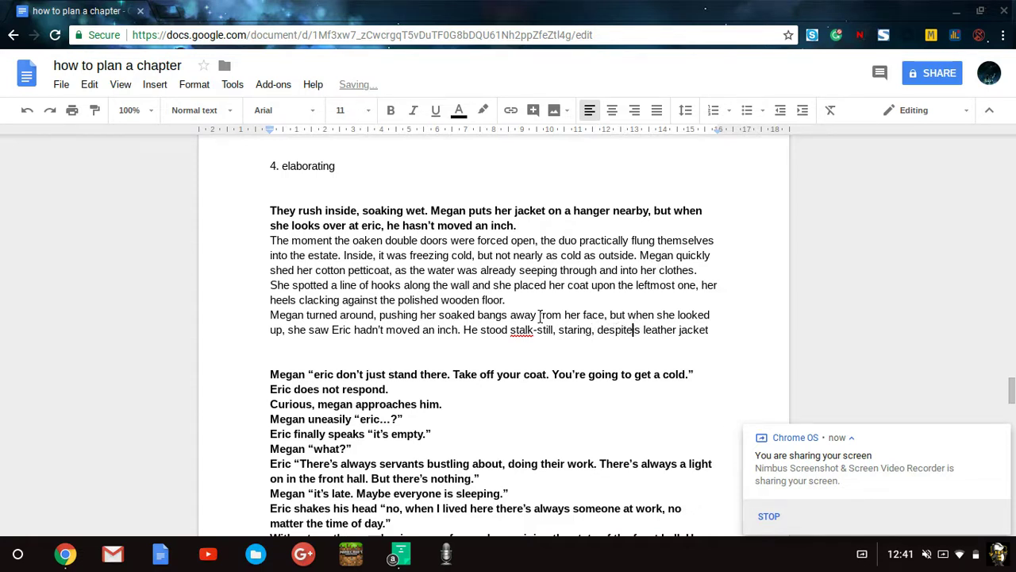
pyautogui.press('End')
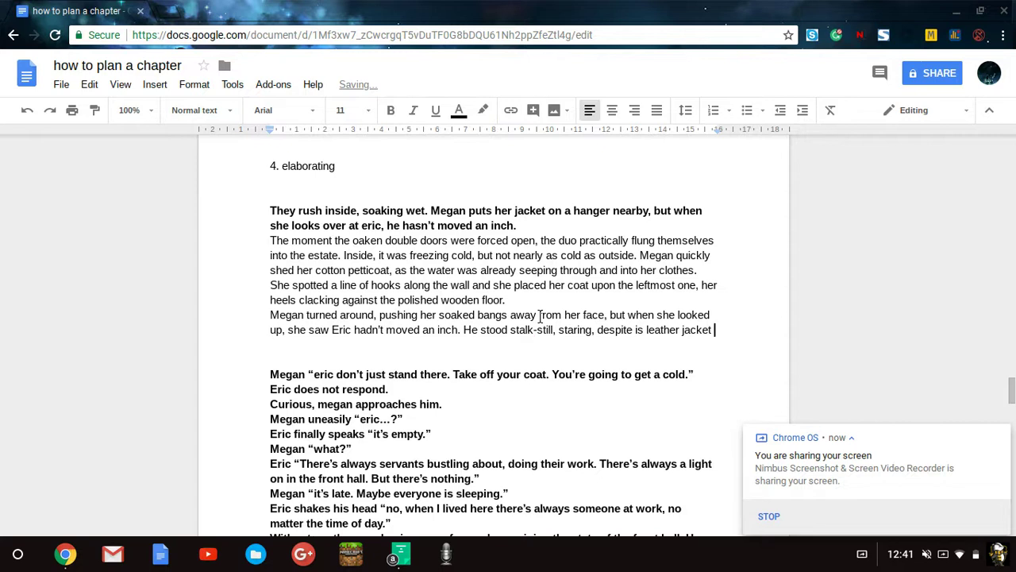
pyautogui.write('drip')
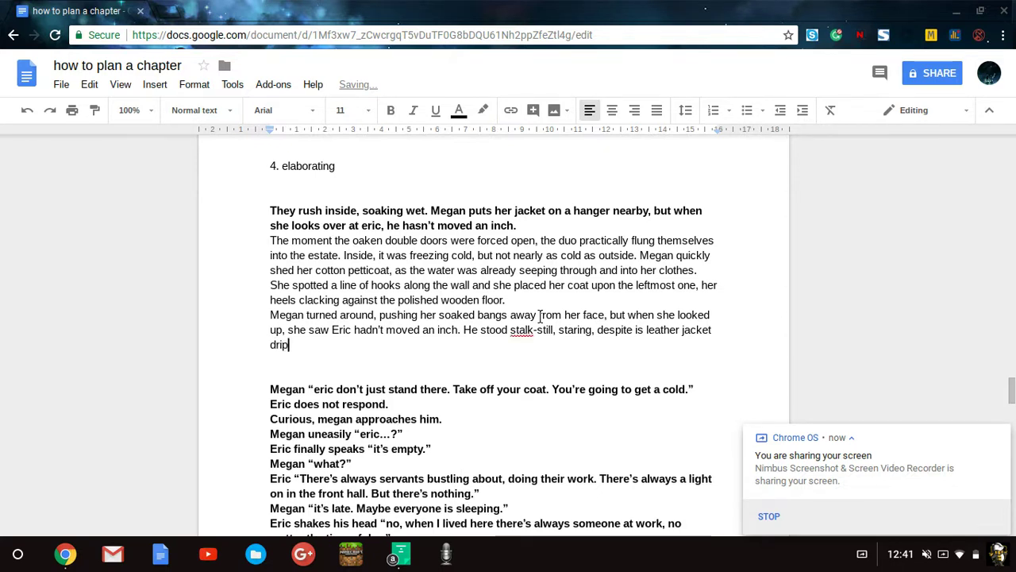
pyautogui.write('ping onto the ')
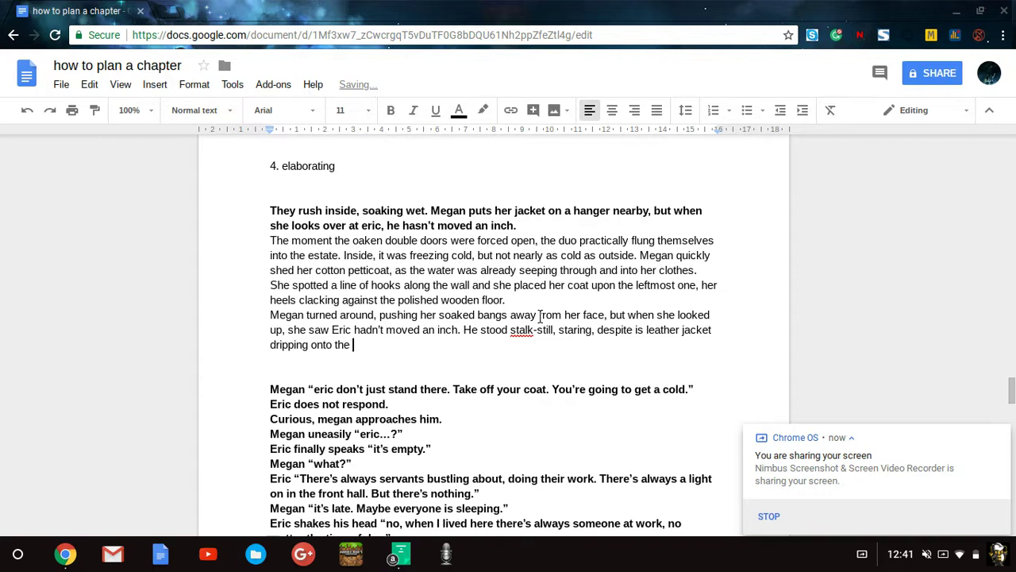
pyautogui.write('floor.')
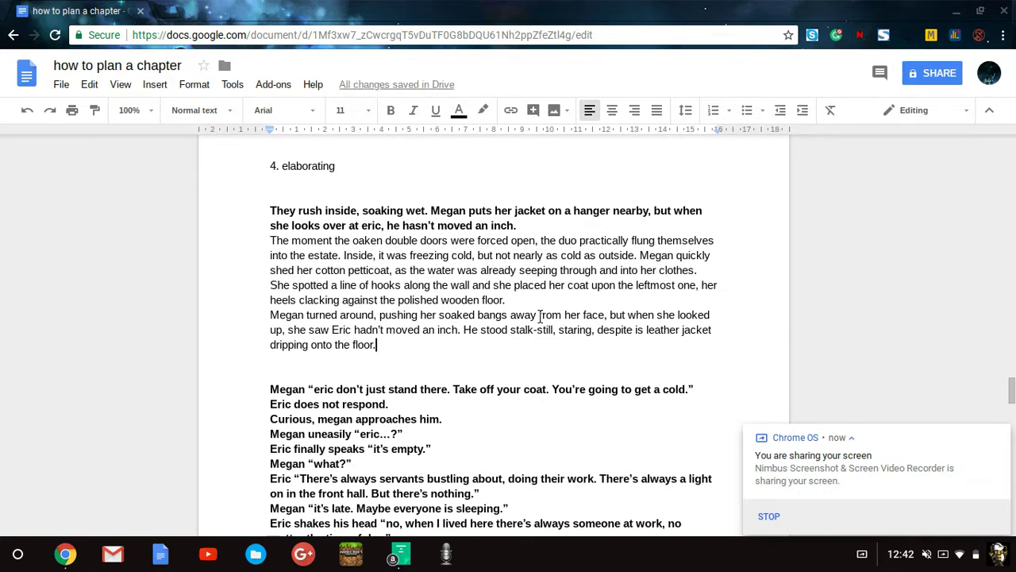
# Step: Add Megan approaching quickly, urging Eric: 'Take off your coat. You're going to catch a cold.'
pyautogui.press('Return')
pyautogui.write('Megan ')
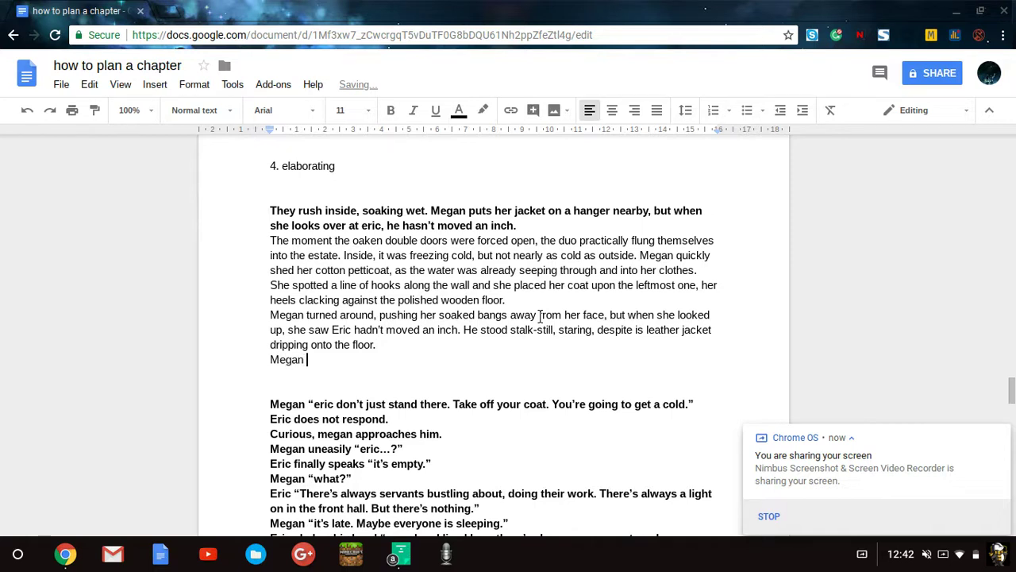
pyautogui.write('approached')
pyautogui.press('BackSpace')
pyautogui.write(',')
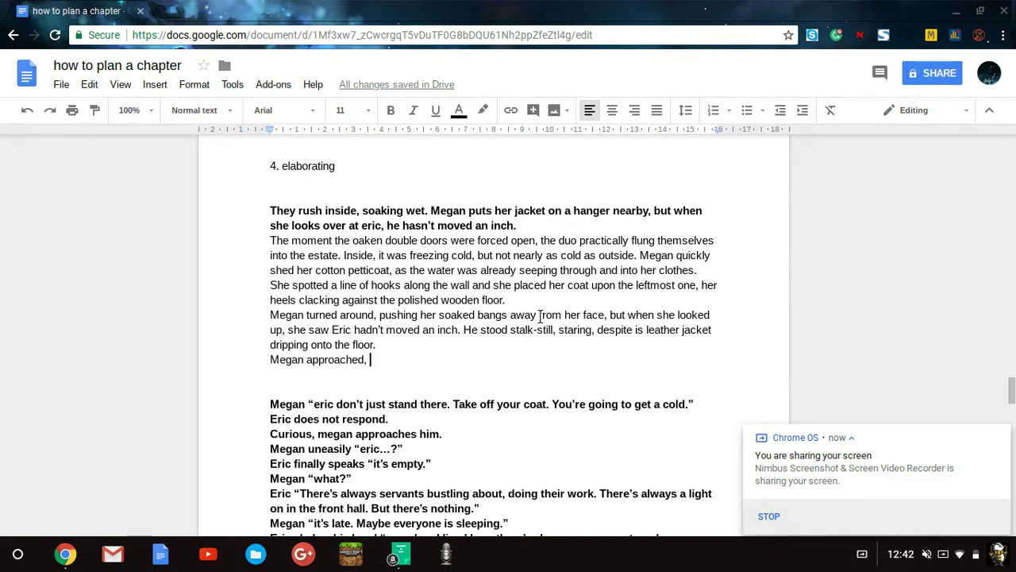
pyautogui.press('BackSpace')
pyautogui.press('BackSpace')
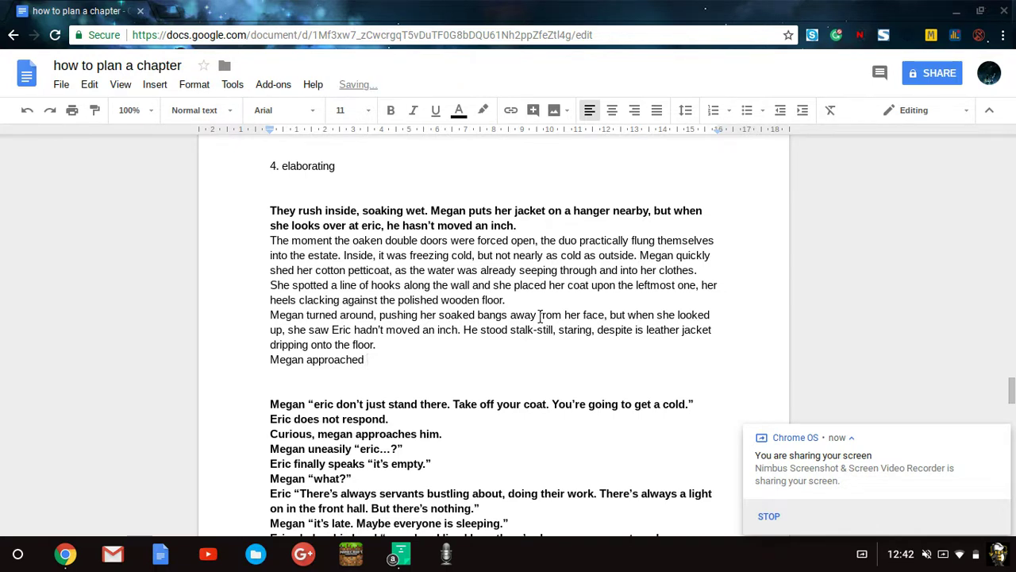
pyautogui.write("quickly. “Eric, don't just s")
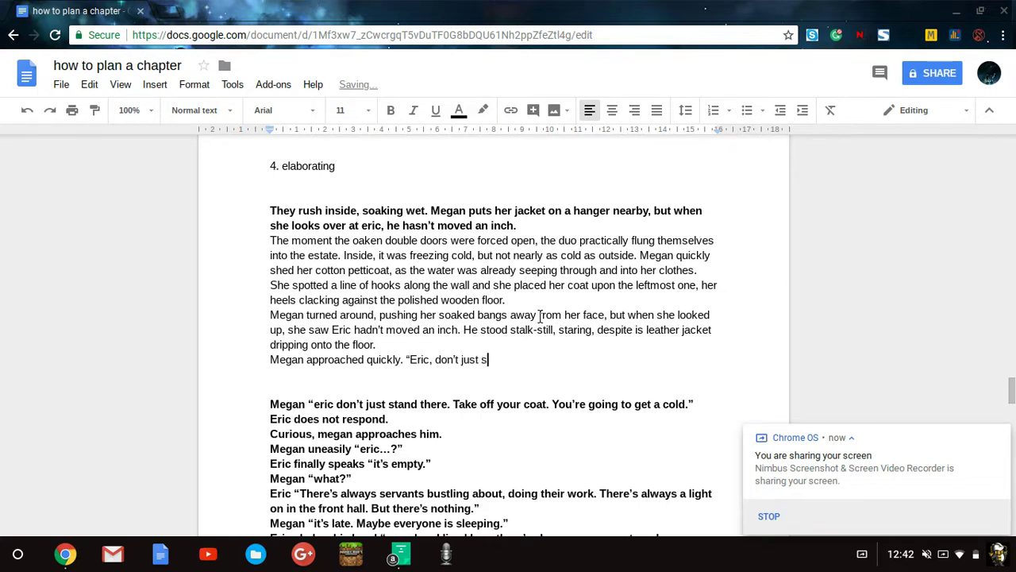
pyautogui.write('tand there.” she said')
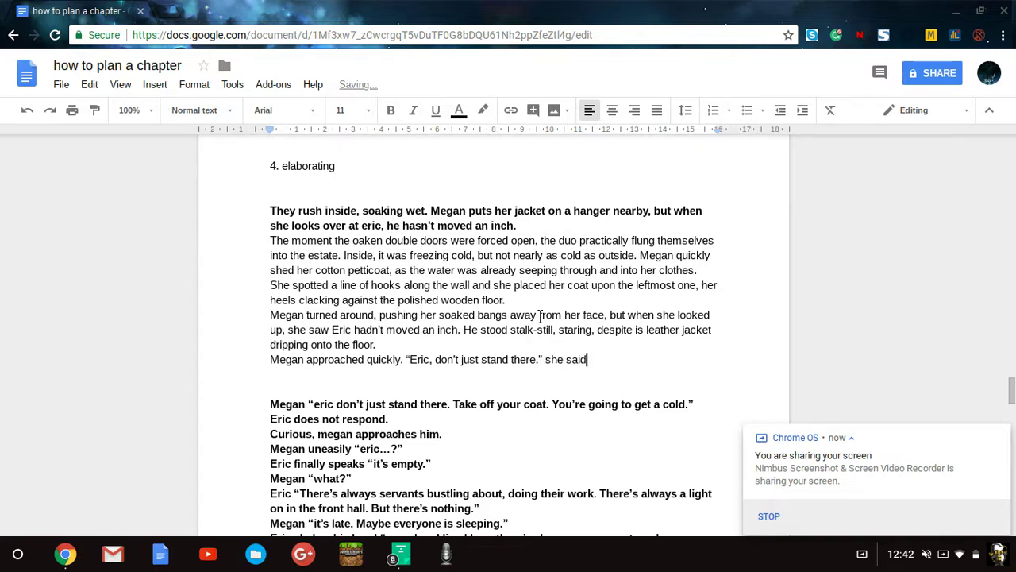
pyautogui.write('.')
pyautogui.press('BackSpace')
pyautogui.press('BackSpace')
pyautogui.write(',')
pyautogui.press('BackSpace')
pyautogui.press('BackSpace')
pyautogui.write('. "')
pyautogui.write('Take off c')
pyautogui.press('BackSpace')
pyautogui.write('your coat. ')
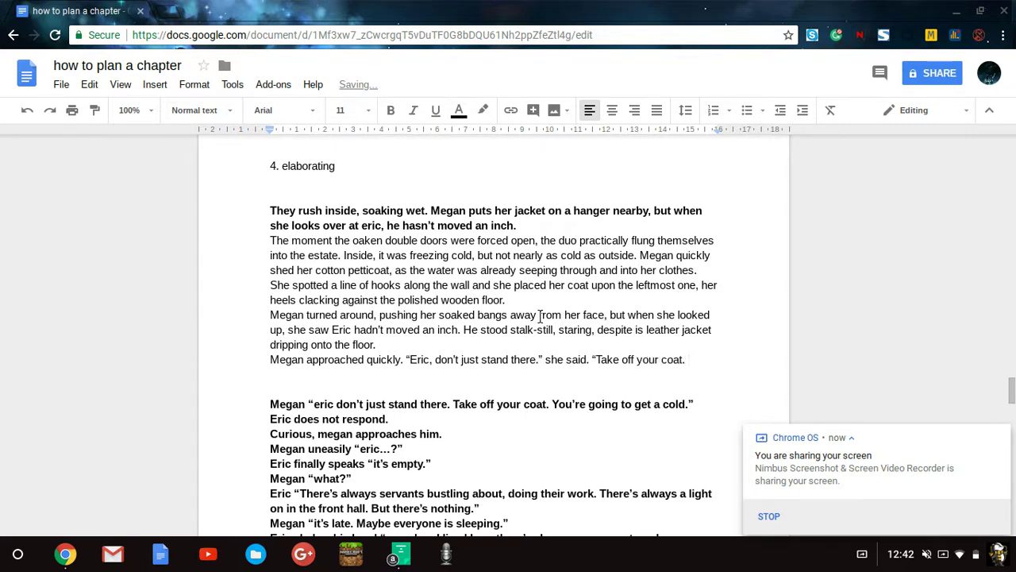
pyautogui.write("You're goi")
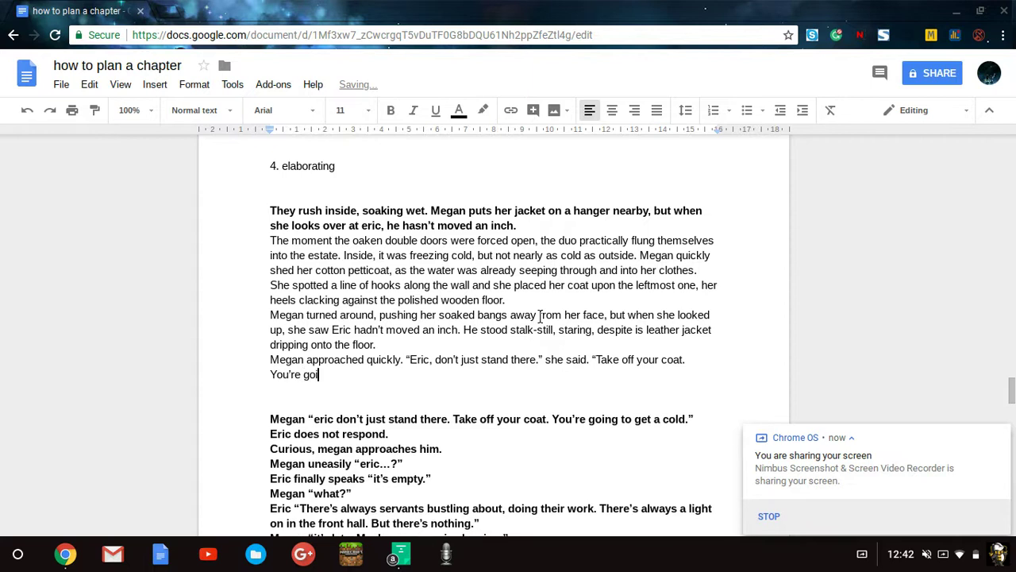
pyautogui.write('ng to catch a cold.')
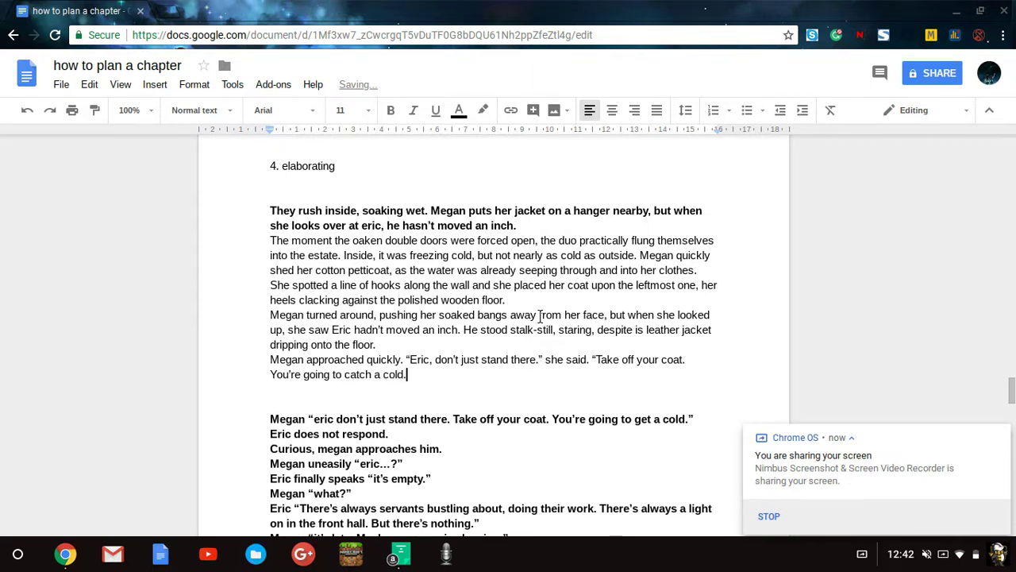
pyautogui.write('"')
# Step: Add 'Eric did not respond.' and Megan cautiously asking 'Eric…?' She said quietly
pyautogui.press('Return')
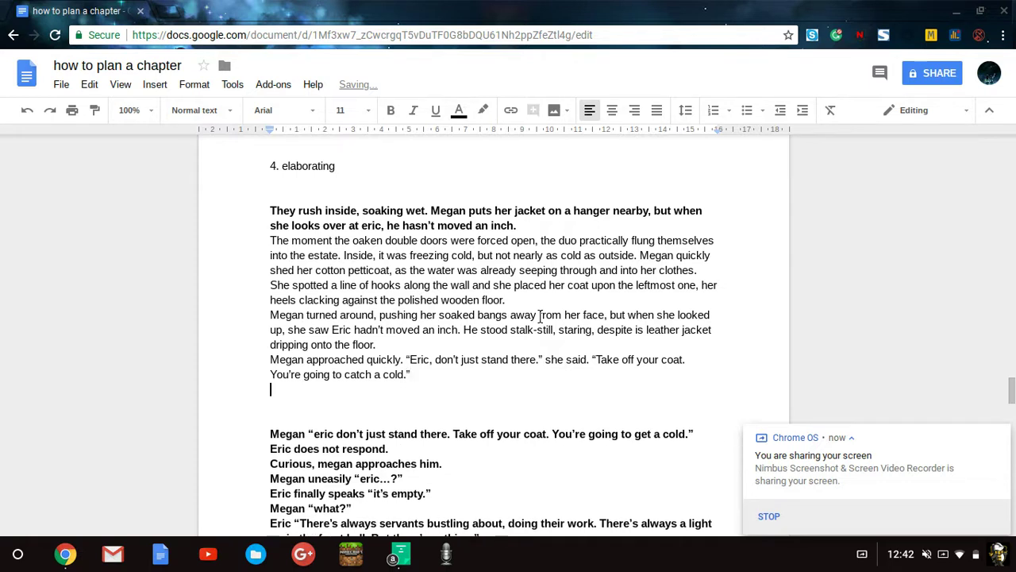
pyautogui.write('Eric did not res')
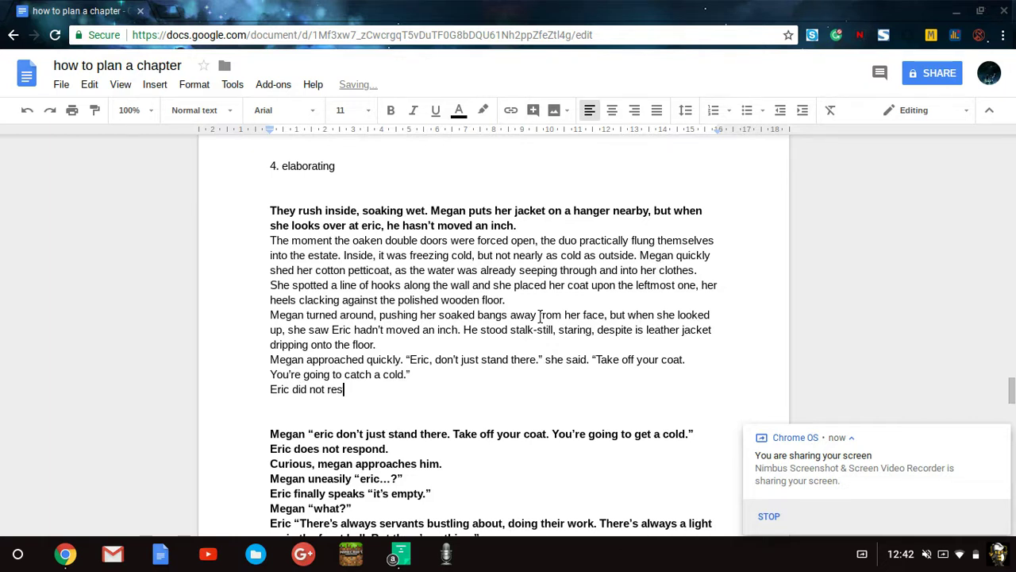
pyautogui.write('pond.')
pyautogui.press('Return')
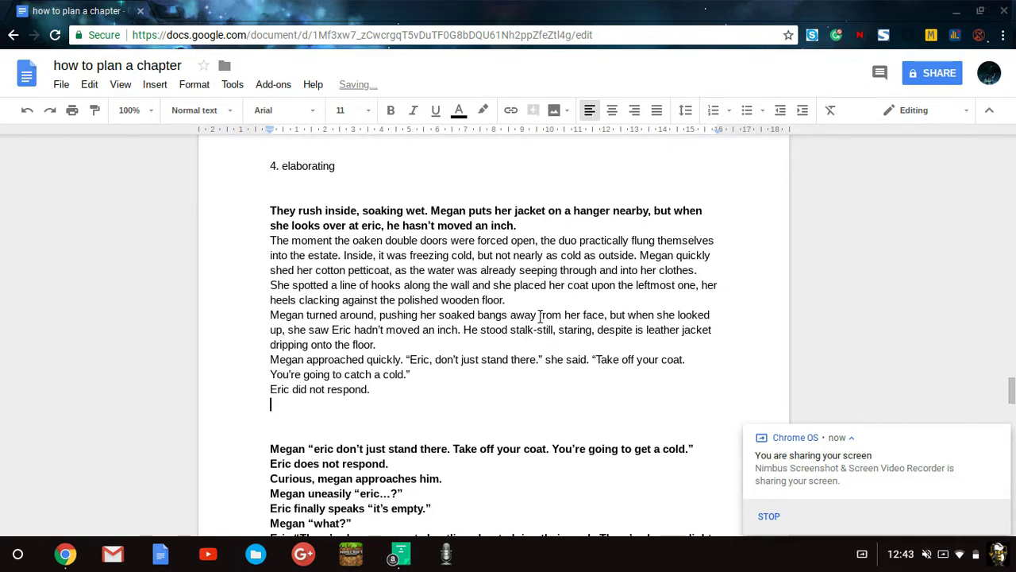
pyautogui.write('Megan tilted her he')
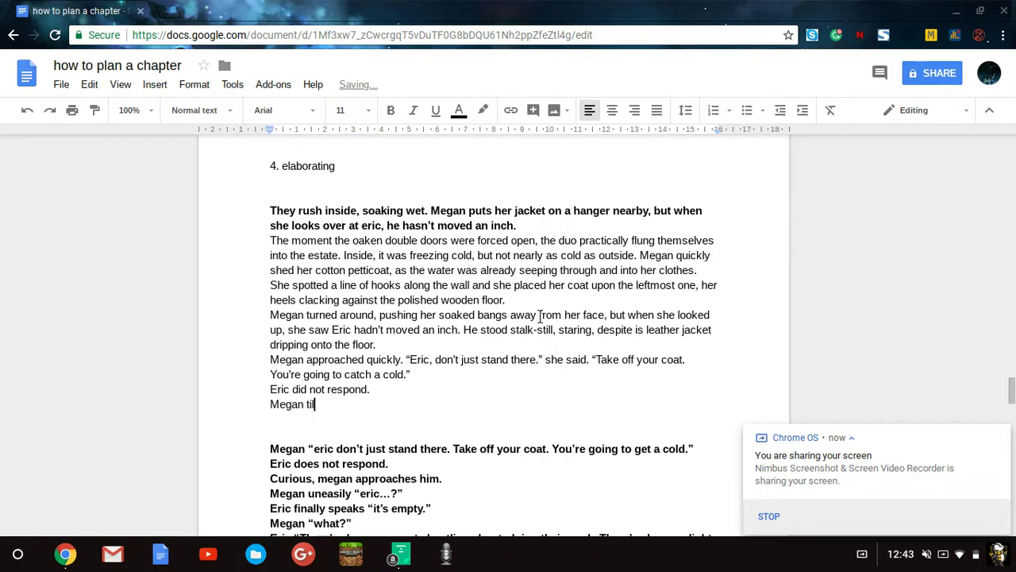
pyautogui.write('ad,')
pyautogui.scroll(-2, 540, 316)
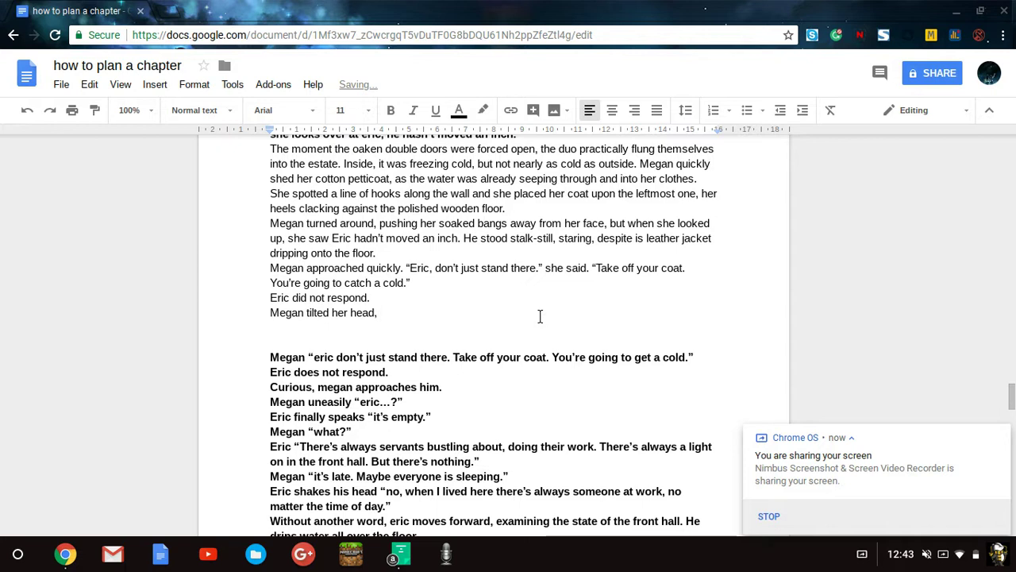
pyautogui.write('approac')
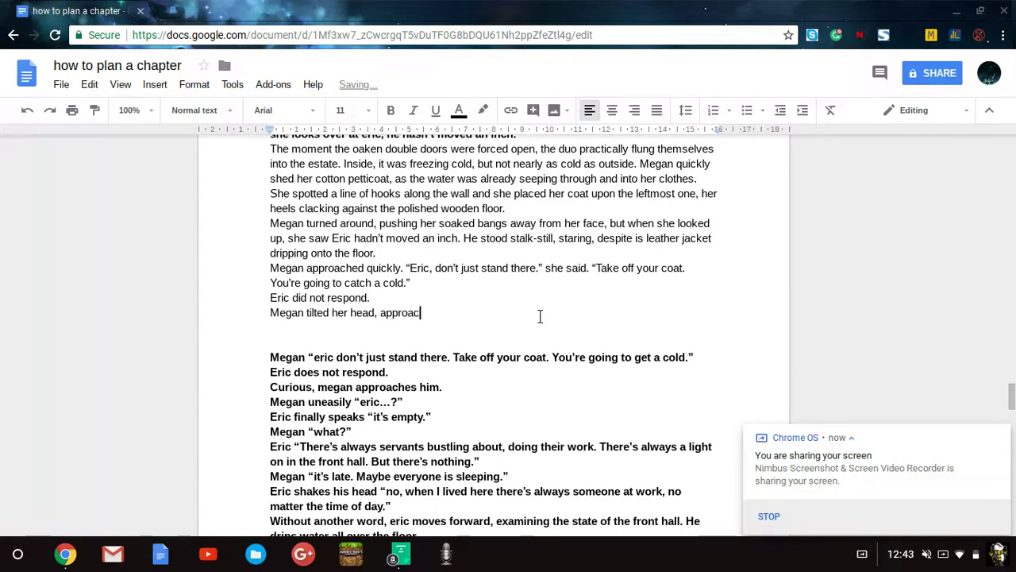
pyautogui.write('hing a little more cau')
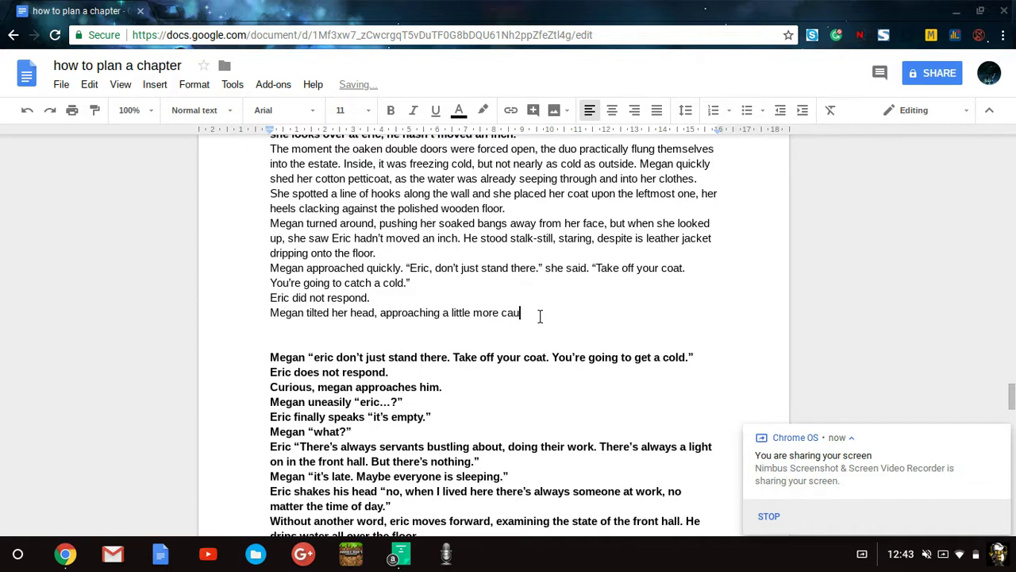
pyautogui.write('tiously t')
pyautogui.write('he')
pyautogui.press('BackSpace')
pyautogui.press('BackSpace')
pyautogui.press('BackSpace')
pyautogui.press('BackSpace')
pyautogui.press('BackSpace')
pyautogui.write('. "')
pyautogui.write('Eric…?')
pyautogui.write('" she')
pyautogui.press('BackSpace')
pyautogui.press('BackSpace')
pyautogui.press('BackSpace')
pyautogui.press('BackSpace')
pyautogui.write('She ')
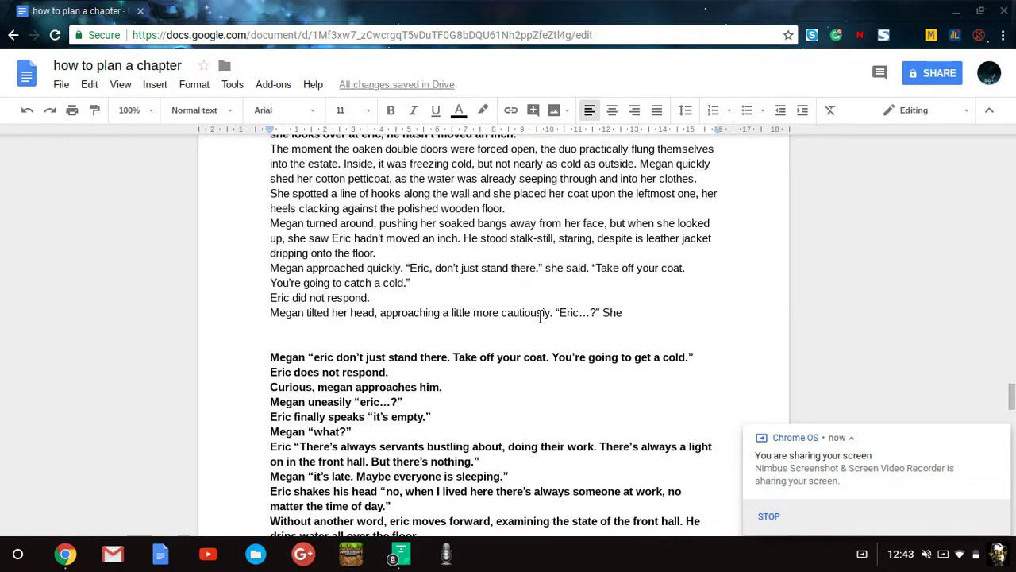
pyautogui.write('spo')
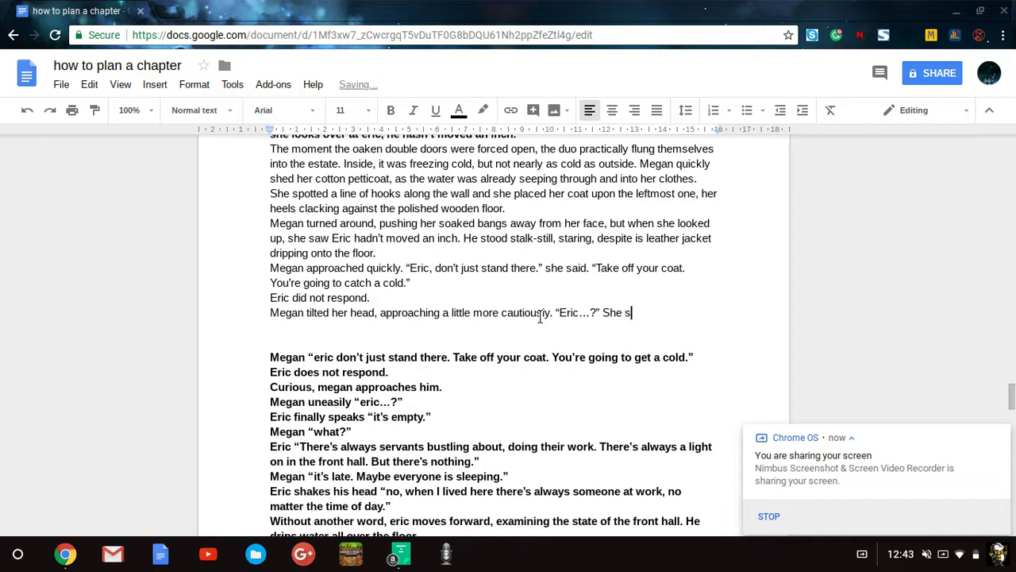
pyautogui.press('BackSpace')
pyautogui.press('BackSpace')
pyautogui.press('BackSpace')
pyautogui.write('said quietly.')
# Step: Add Eric's reply 'It's... it's empty.' and select the prose from 'The moment' onward
pyautogui.press('Return')
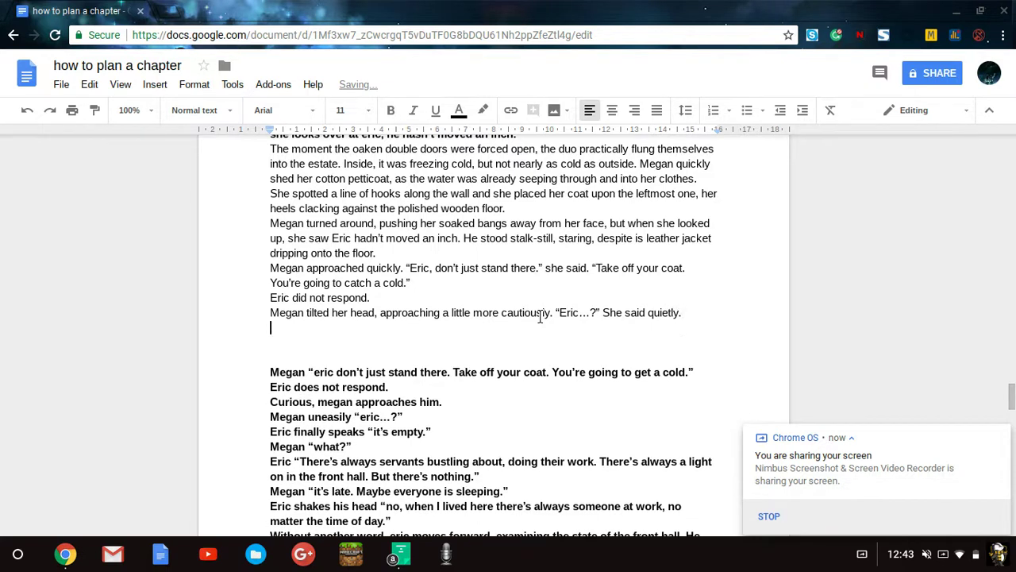
pyautogui.write('When Eric spoke, he sis not')
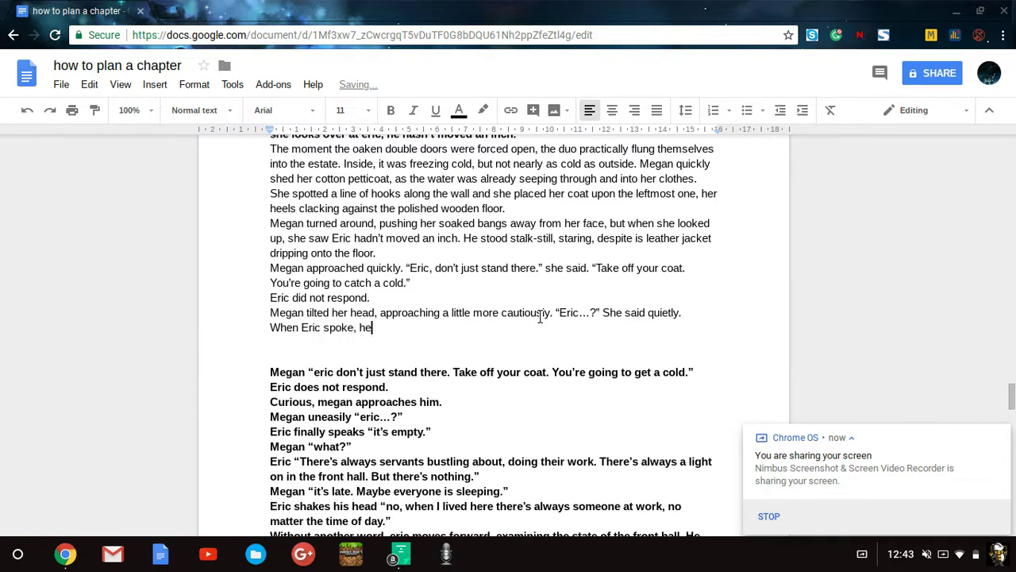
pyautogui.press('BackSpace')
pyautogui.press('BackSpace')
pyautogui.press('BackSpace')
pyautogui.press('BackSpace')
pyautogui.press('BackSpace')
pyautogui.press('BackSpace')
pyautogui.press('BackSpace')
pyautogui.press('BackSpace')
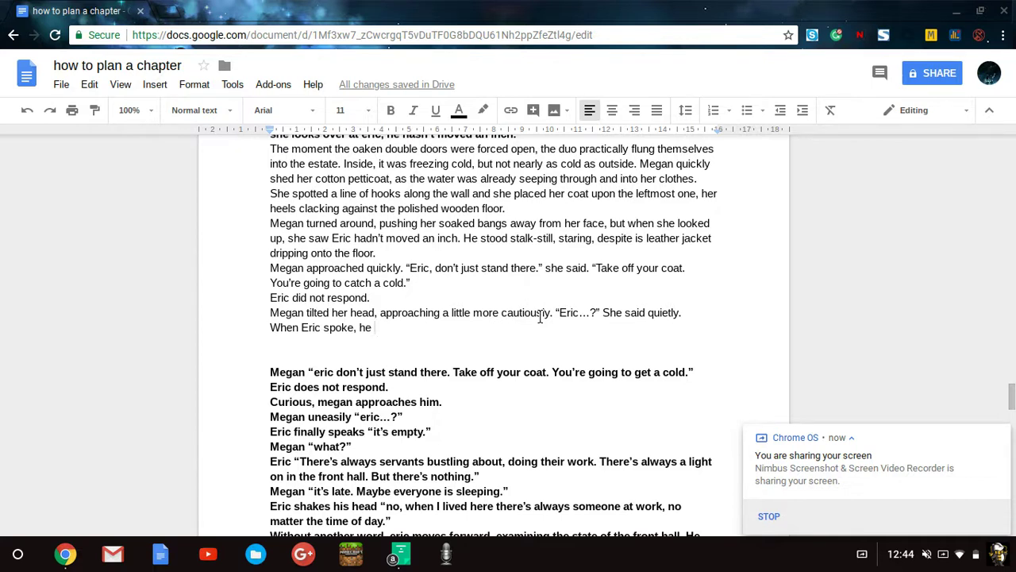
pyautogui.write('did n')
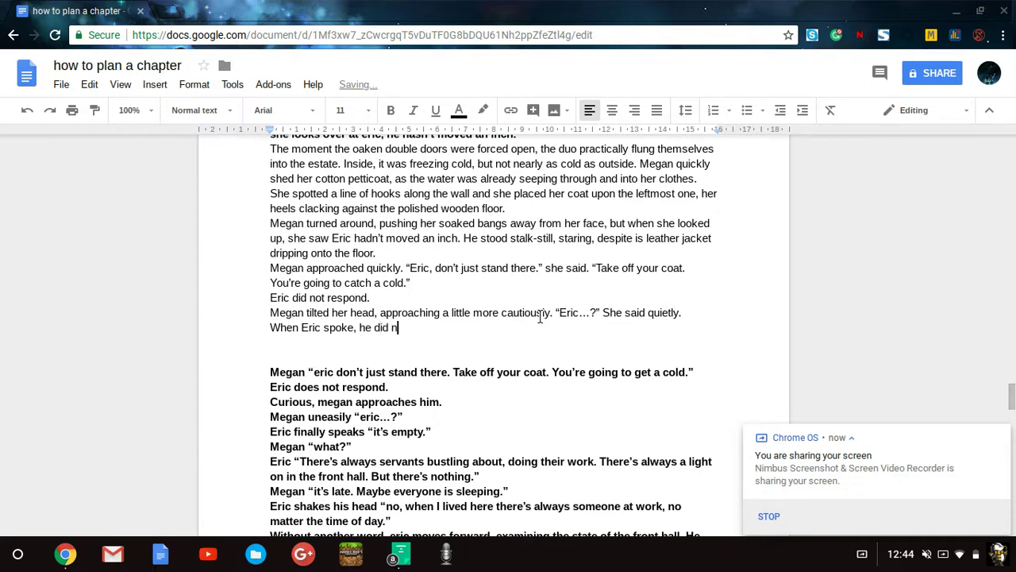
pyautogui.write('ot look at her')
pyautogui.write('. "')
pyautogui.write("It's")
pyautogui.write("... it's e")
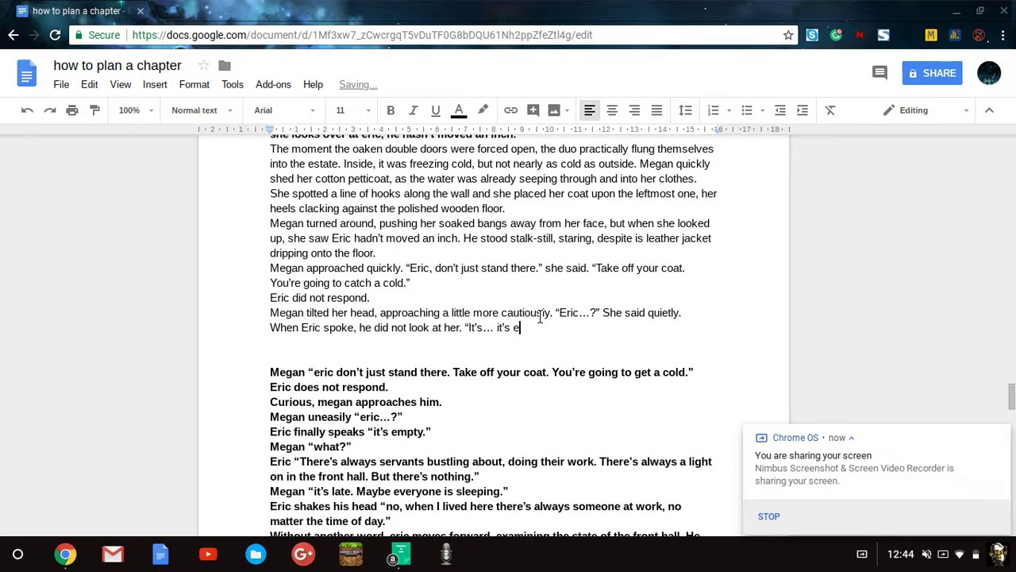
pyautogui.write('mpty.')
pyautogui.write('"')
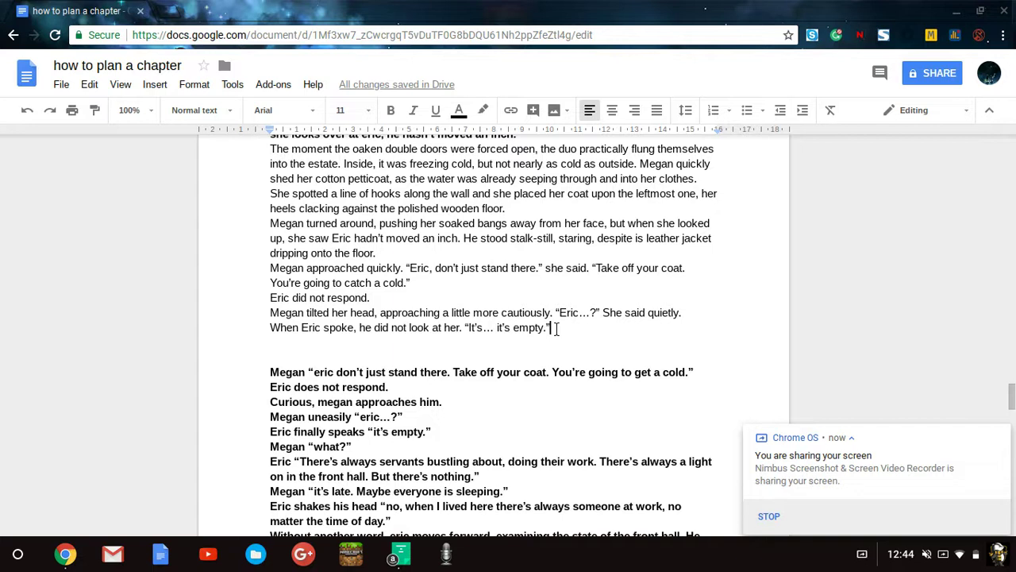
pyautogui.moveTo(552, 328); pyautogui.dragTo(270, 343)
pyautogui.hotkey('ctrl', 'c')
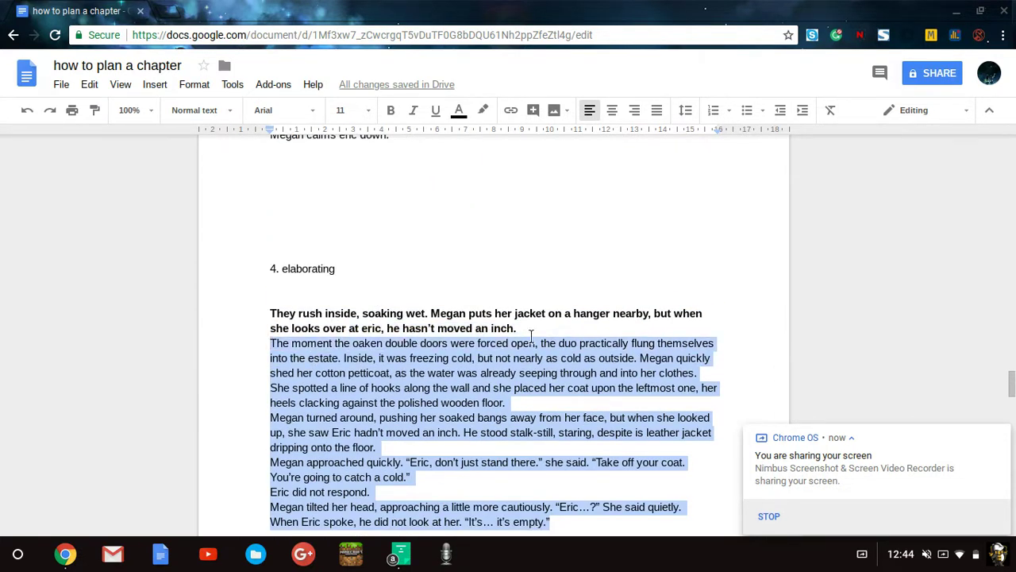
# Step: Delete the blank lines above the '5. review' heading
pyautogui.click(561, 357)
pyautogui.scroll(-6, 561, 356)
pyautogui.scroll(-8, 561, 357)
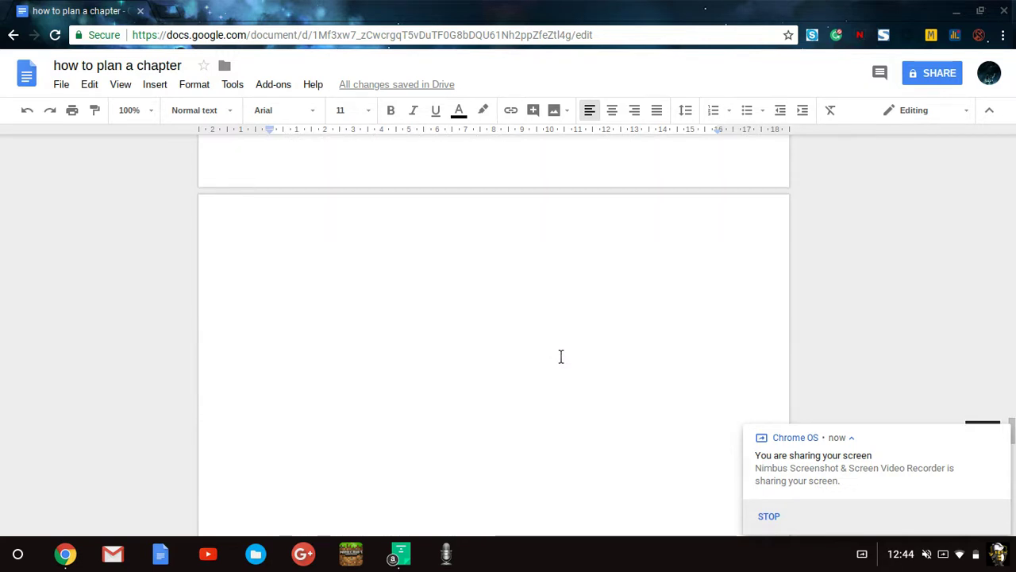
pyautogui.scroll(2, 561, 356)
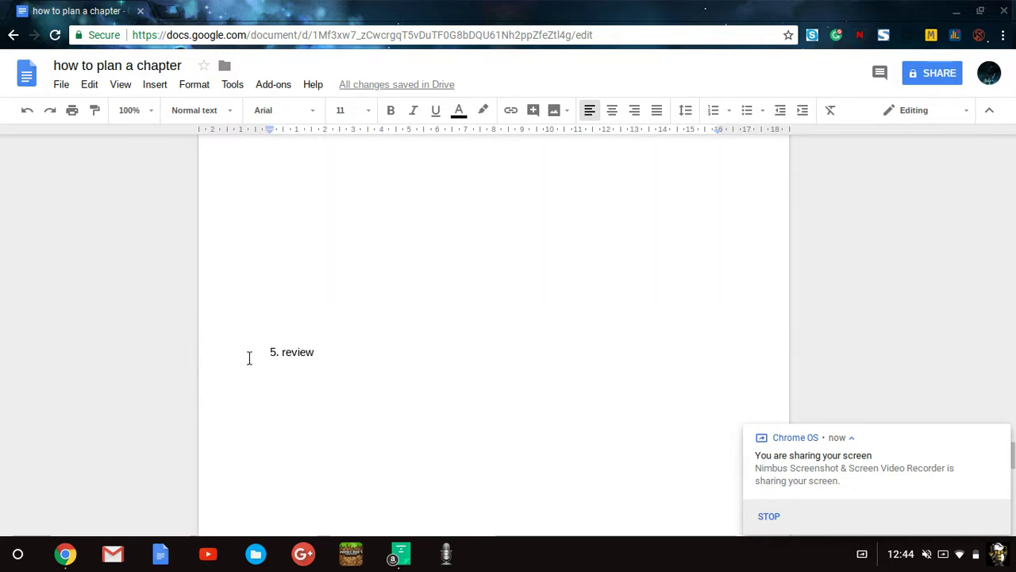
pyautogui.press('BackSpace')
pyautogui.press('BackSpace')
pyautogui.press('BackSpace')
pyautogui.press('BackSpace')
pyautogui.press('BackSpace')
pyautogui.press('BackSpace')
pyautogui.press('BackSpace')
pyautogui.press('BackSpace')
pyautogui.press('BackSpace')
pyautogui.press('BackSpace')
pyautogui.press('BackSpace')
pyautogui.press('BackSpace')
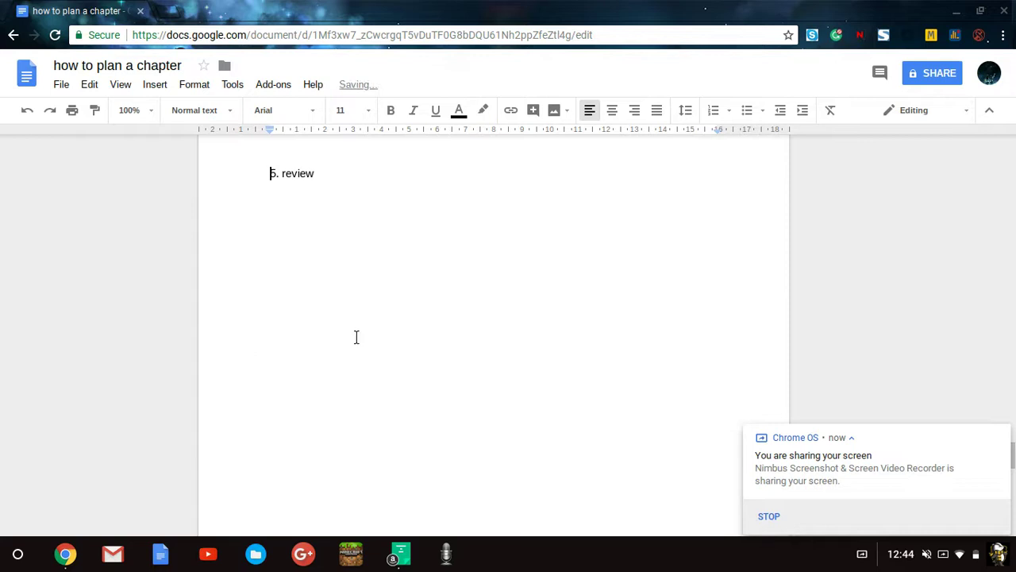
pyautogui.scroll(2, 448, 420)
pyautogui.scroll(3, 447, 421)
pyautogui.press('BackSpace')
pyautogui.press('BackSpace')
pyautogui.press('BackSpace')
pyautogui.press('BackSpace')
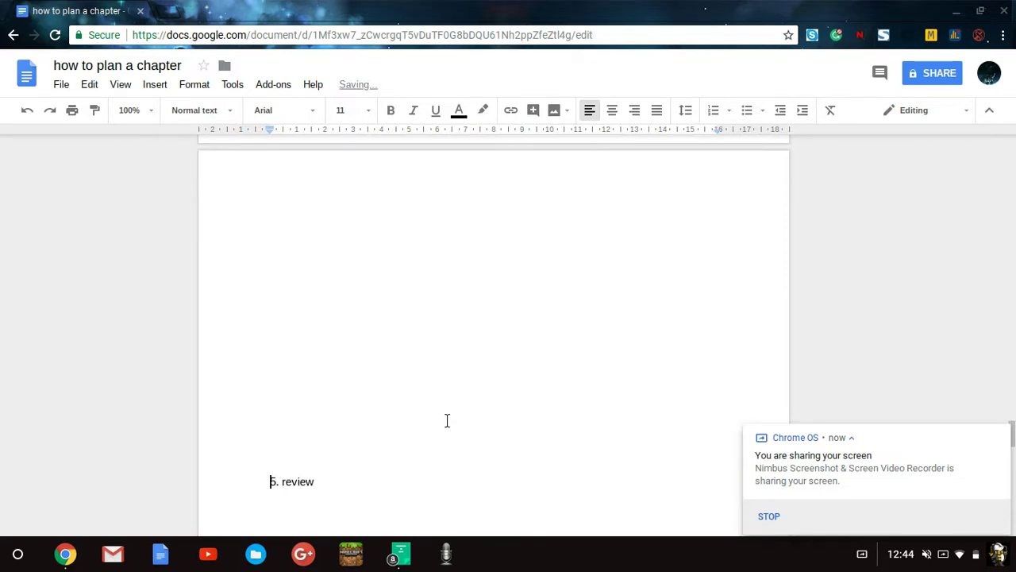
pyautogui.press('BackSpace')
pyautogui.press('BackSpace')
pyautogui.press('BackSpace')
pyautogui.press('BackSpace')
pyautogui.press('BackSpace')
pyautogui.press('BackSpace')
pyautogui.press('BackSpace')
pyautogui.press('BackSpace')
pyautogui.press('BackSpace')
pyautogui.press('BackSpace')
pyautogui.press('BackSpace')
pyautogui.press('BackSpace')
pyautogui.press('BackSpace')
pyautogui.press('BackSpace')
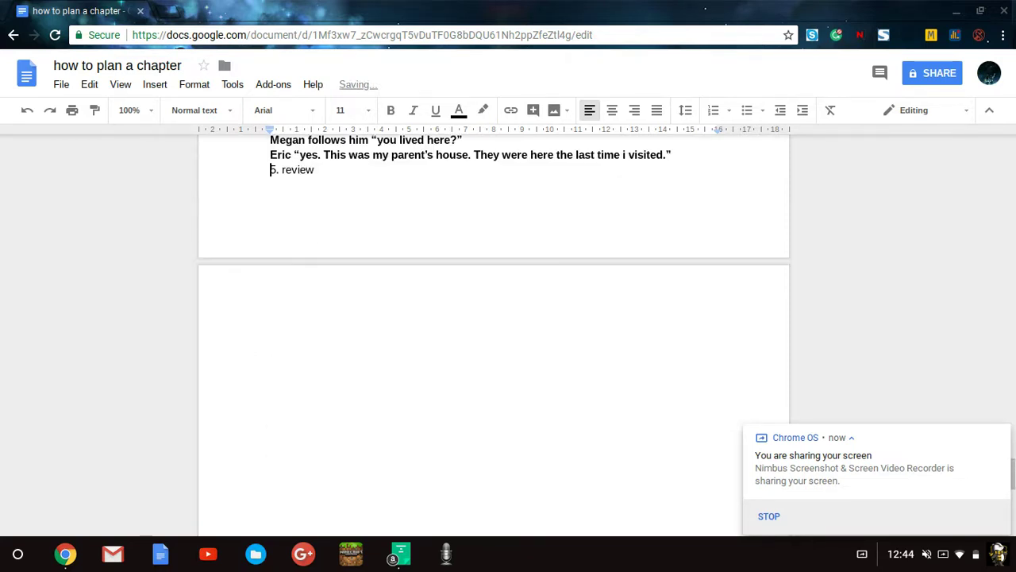
# Step: Push '5. Review' to the top of a new page and paste the prose beneath it
pyautogui.press('Return')
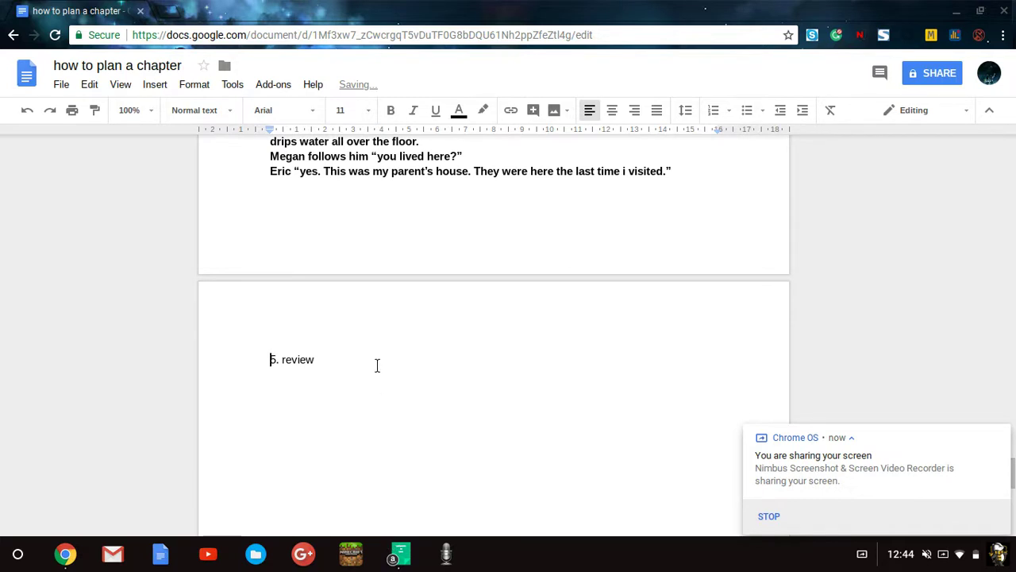
pyautogui.press('Return')
pyautogui.press('Return')
pyautogui.press('Return')
pyautogui.press('Return')
pyautogui.press('Return')
pyautogui.press('Return')
pyautogui.press('Return')
pyautogui.press('Return')
pyautogui.press('Return')
pyautogui.press('Return')
pyautogui.press('Return')
pyautogui.press('Return')
pyautogui.press('Return')
pyautogui.press('Return')
pyautogui.press('Return')
pyautogui.press('Return')
pyautogui.press('Return')
pyautogui.press('Return')
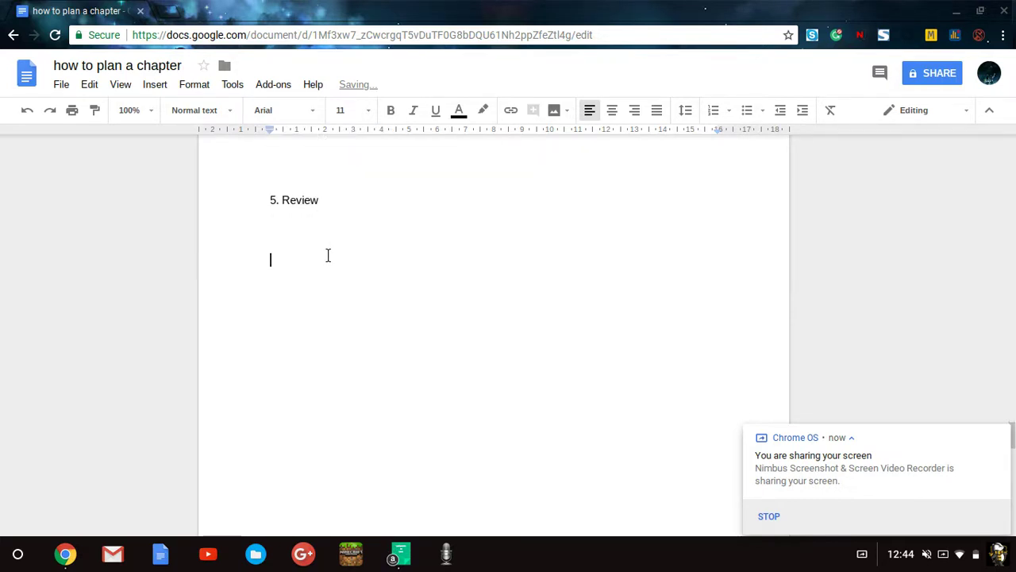
pyautogui.hotkey('ctrl', 'v')
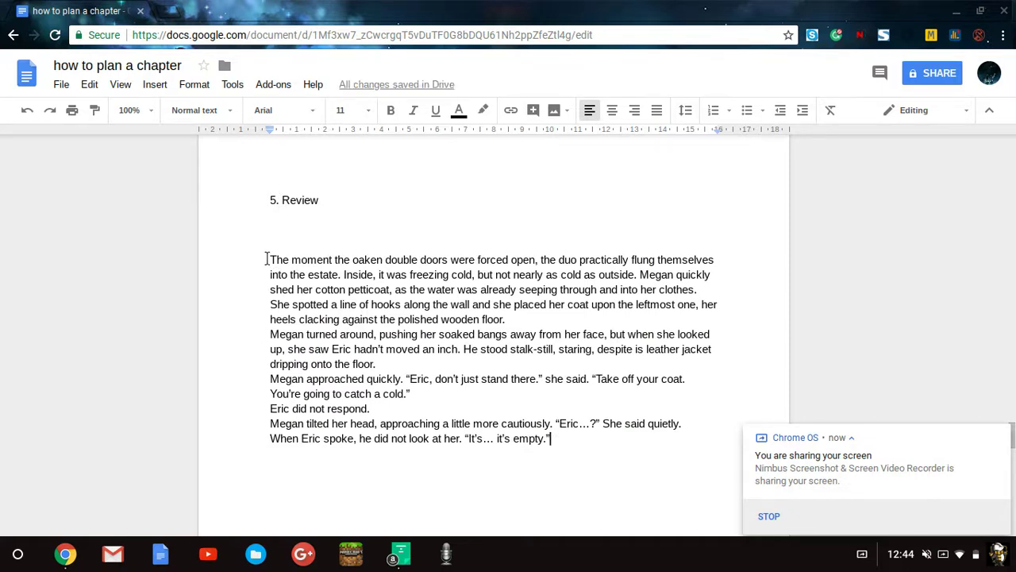
pyautogui.click(267, 259)
pyautogui.click(541, 321)
# Step: Insert blank lines after the first four scene paragraphs
pyautogui.press('Return')
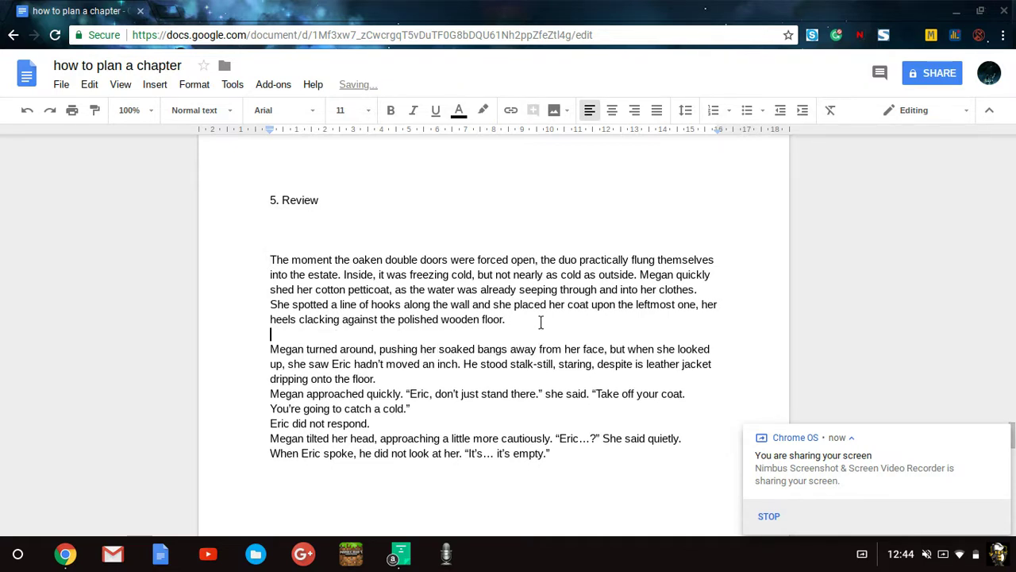
pyautogui.click(480, 379)
pyautogui.press('Return')
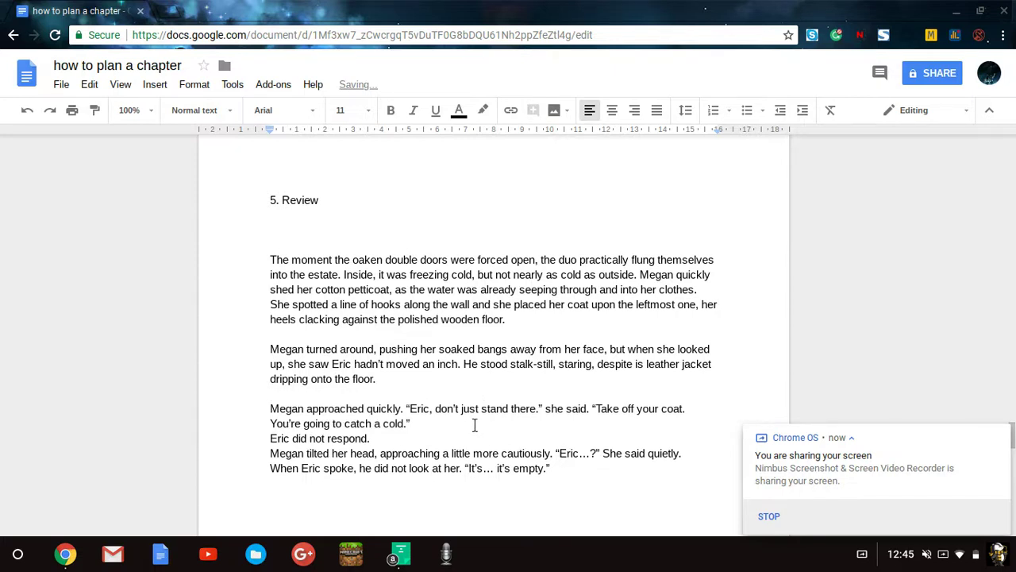
pyautogui.click(475, 426)
pyautogui.press('Return')
pyautogui.click(434, 452)
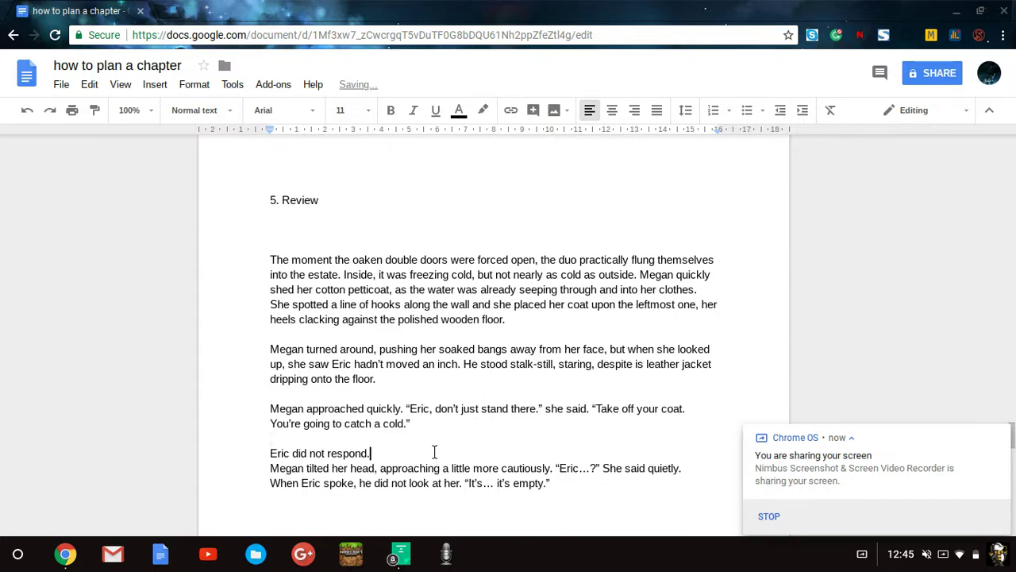
pyautogui.press('Return')
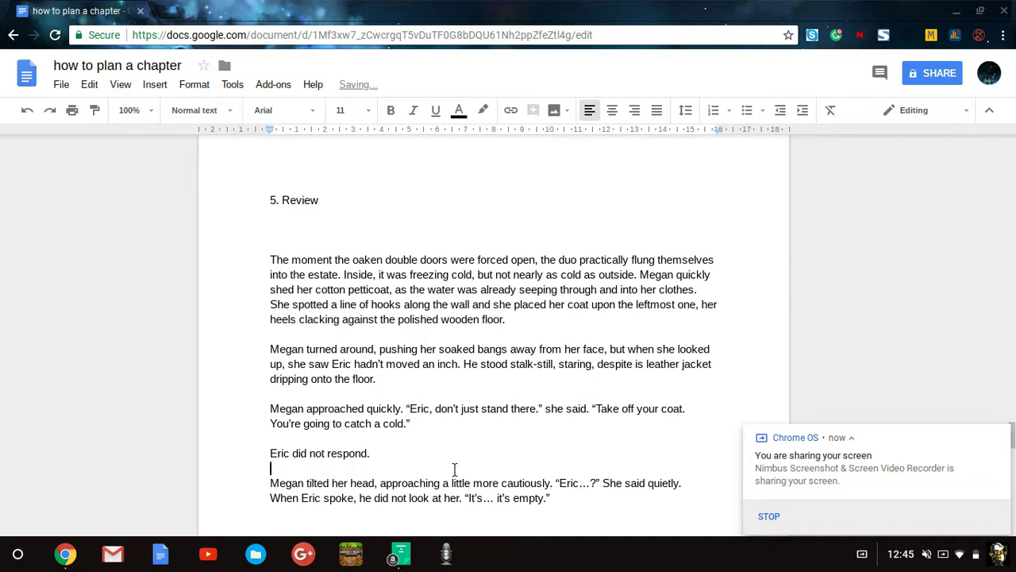
# Step: Remove those added blank lines so the paragraphs run together again
pyautogui.press('BackSpace')
pyautogui.press('Up')
pyautogui.press('BackSpace')
pyautogui.press('Up')
pyautogui.press('Up')
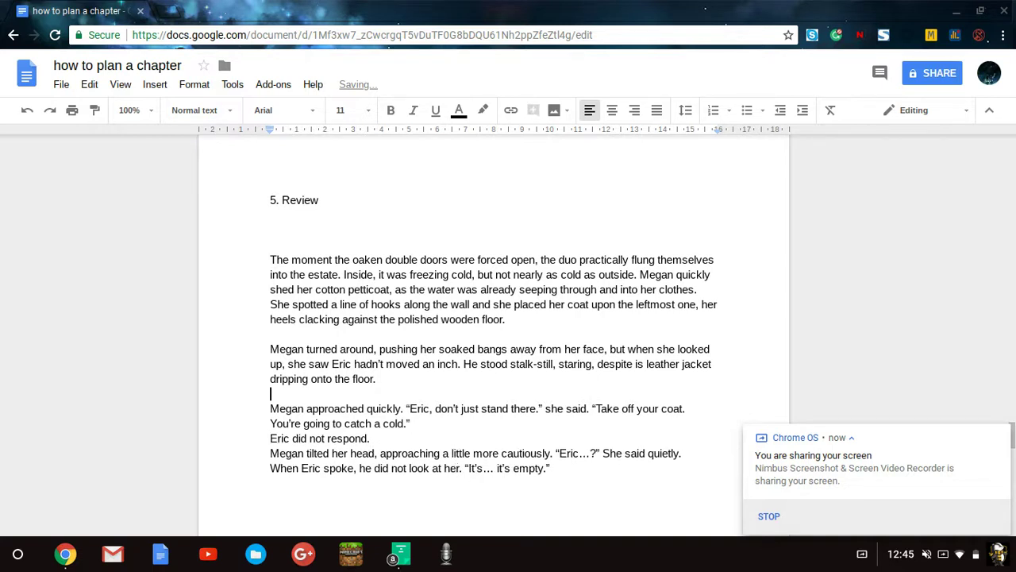
pyautogui.press('BackSpace')
pyautogui.press('Up')
pyautogui.press('BackSpace')
pyautogui.press('Up')
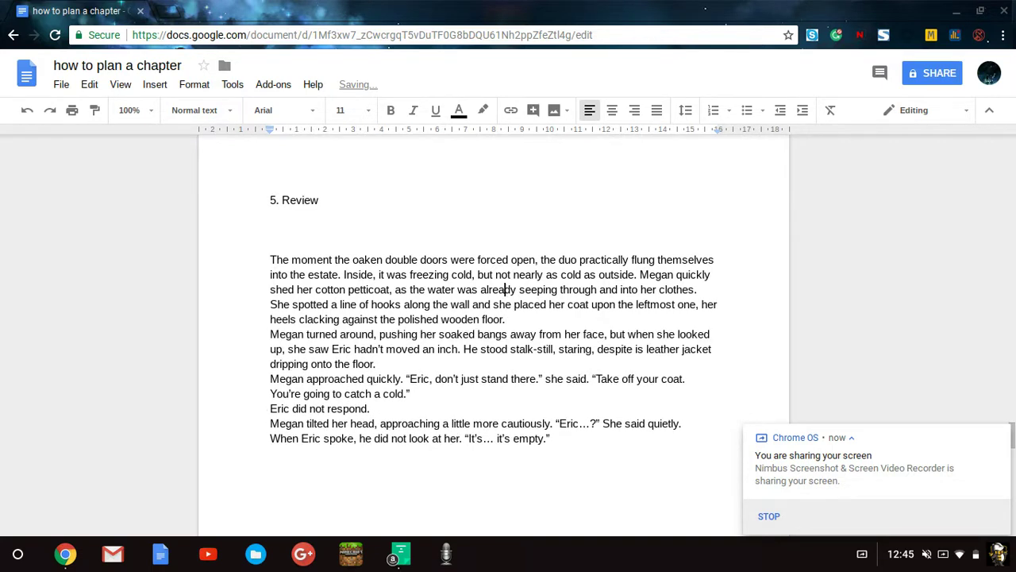
pyautogui.press('Up')
pyautogui.press('Up')
pyautogui.press('Home')
# Step: Indent the first lines of the opening, 'Megan turned around' and 'Megan approached' paragraphs
pyautogui.press('Tab')
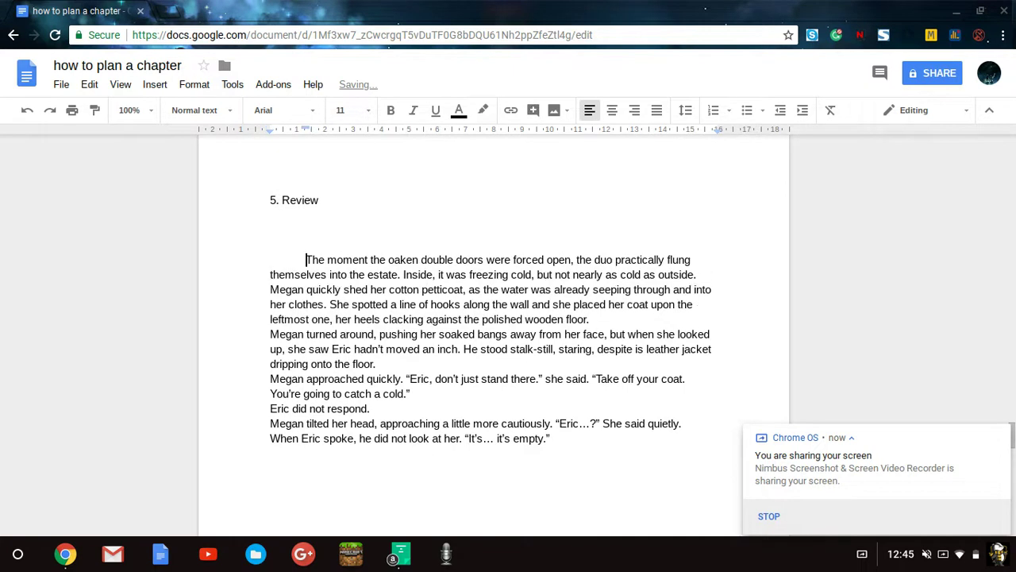
pyautogui.press('Down')
pyautogui.press('Down')
pyautogui.press('Down')
pyautogui.press('Down')
pyautogui.press('Home')
pyautogui.press('Tab')
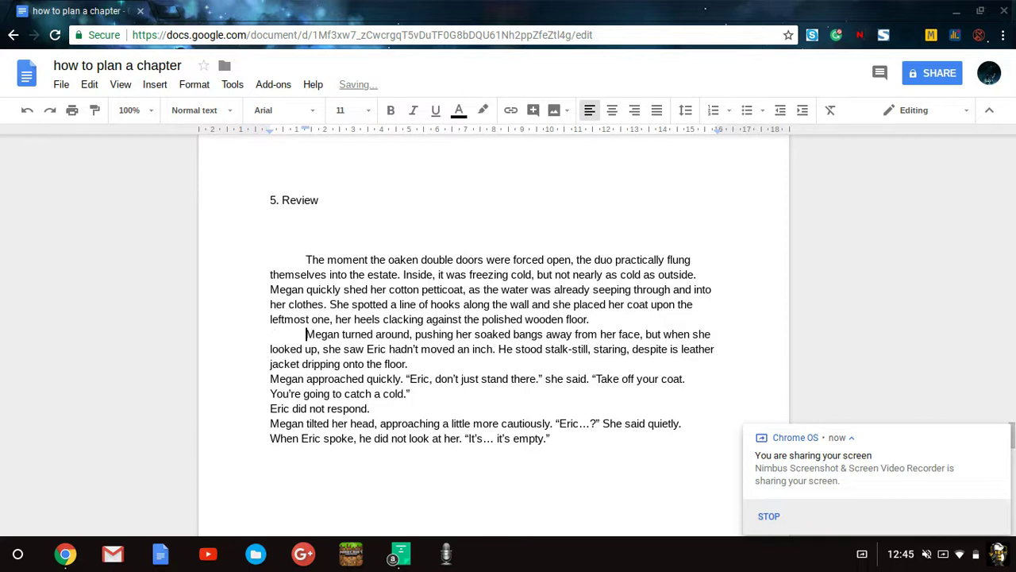
pyautogui.press('Down')
pyautogui.press('Down')
pyautogui.press('Left')
pyautogui.press('Left')
pyautogui.press('Left')
pyautogui.press('Left')
pyautogui.press('Left')
pyautogui.press('Tab')
pyautogui.press('Down')
pyautogui.press('Down')
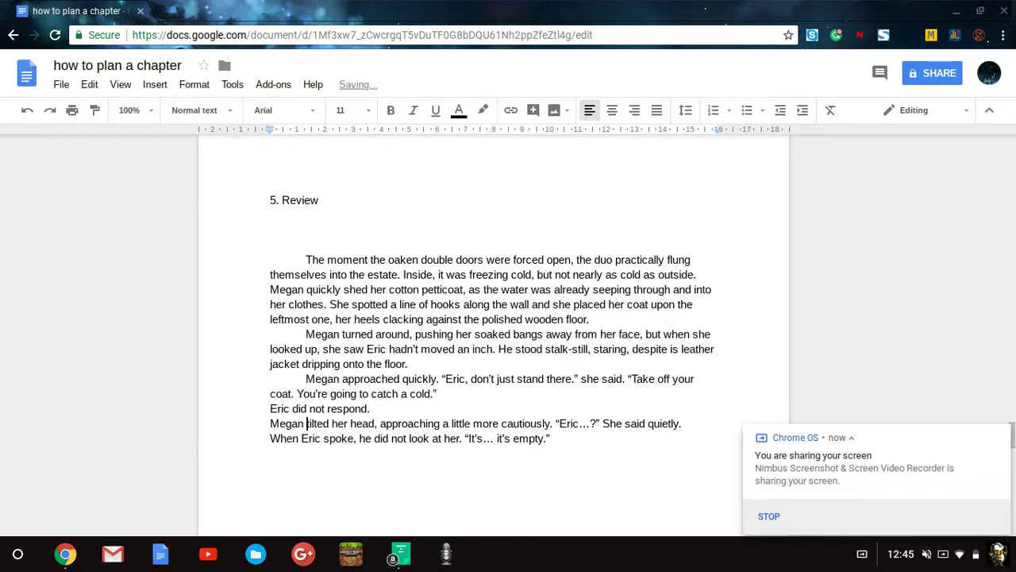
# Step: Indent the 'Eric did not respond', 'Megan tilted' and 'When Eric spoke' paragraphs
pyautogui.press('Left')
pyautogui.press('Left')
pyautogui.press('Left')
pyautogui.press('Left')
pyautogui.press('Left')
pyautogui.press('Left')
pyautogui.press('Left')
pyautogui.press('Left')
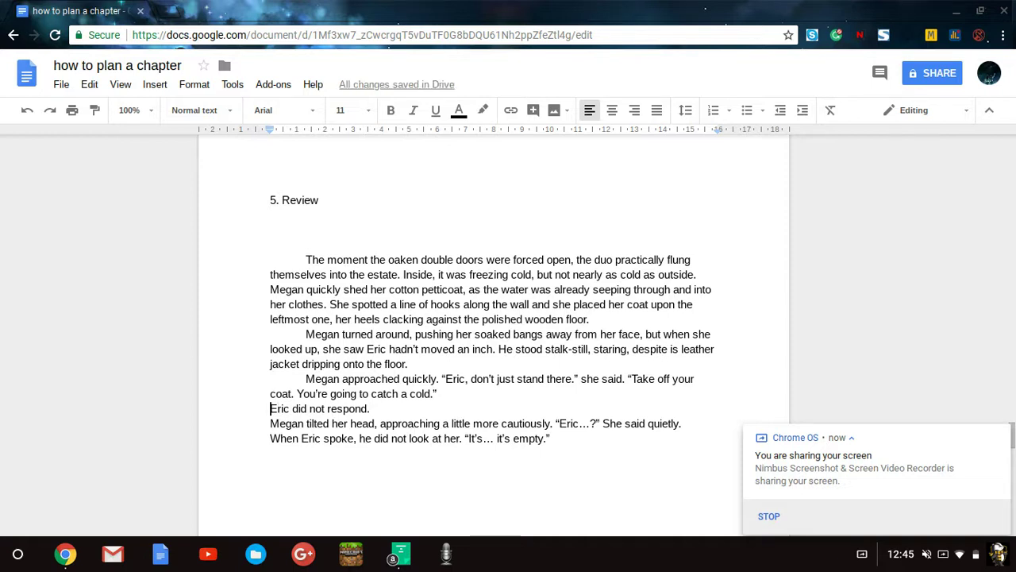
pyautogui.press('Tab')
pyautogui.press('Down')
pyautogui.press('Left')
pyautogui.press('Left')
pyautogui.press('Left')
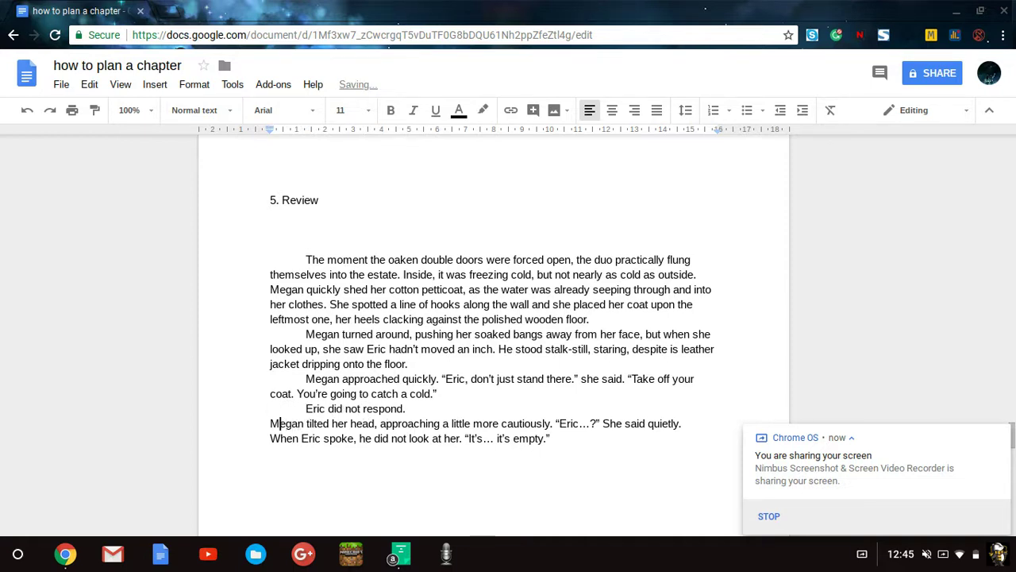
pyautogui.press('Right')
pyautogui.press('Tab')
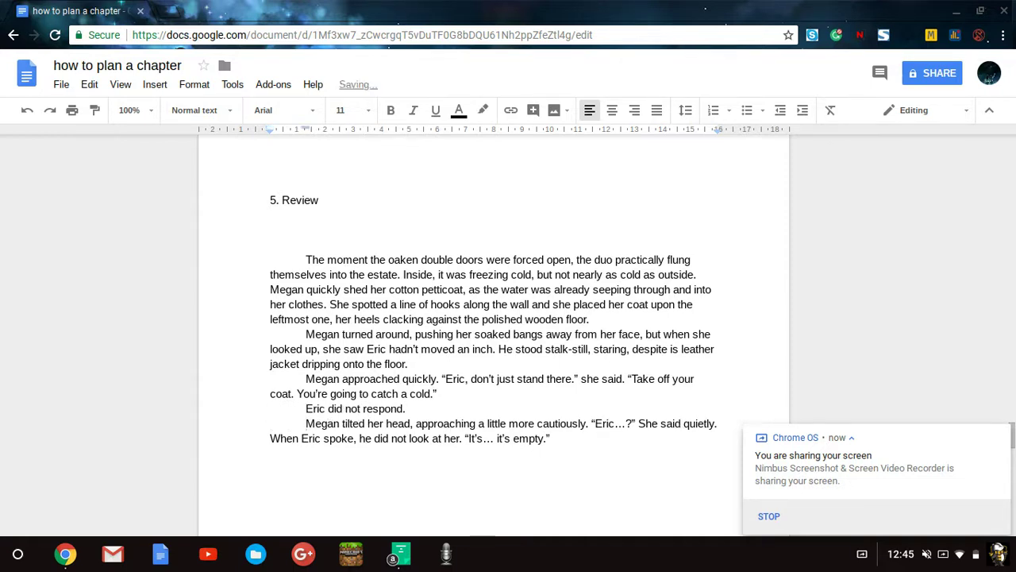
pyautogui.press('Left')
pyautogui.press('Left')
pyautogui.press('Left')
pyautogui.press('Left')
pyautogui.press('Left')
pyautogui.press('Left')
pyautogui.press('Tab')
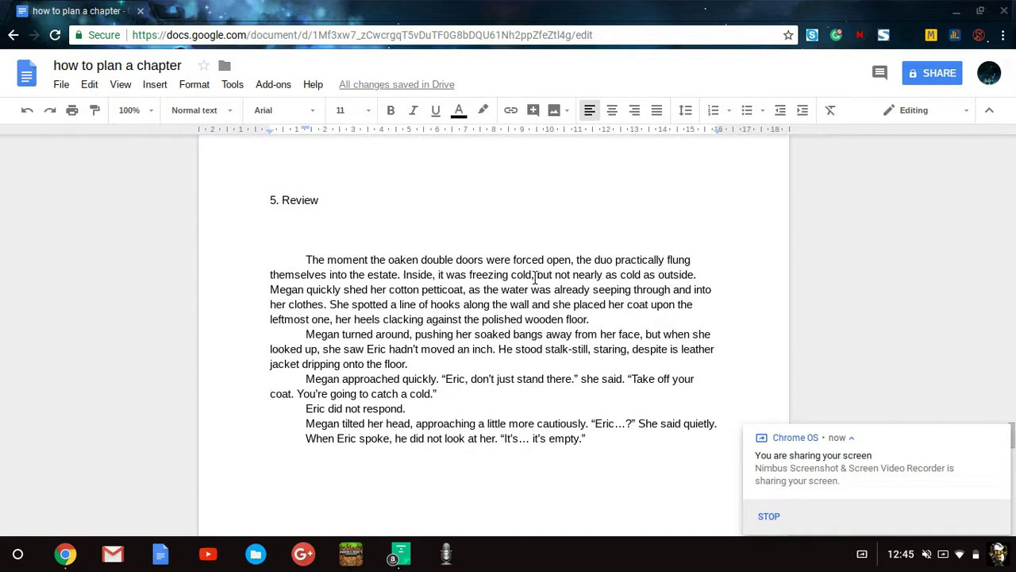
# Step: Delete the commas after 'cold' and 'petticoat', then briefly check the options for 'leftmost'
pyautogui.click(535, 276)
pyautogui.press('BackSpace')
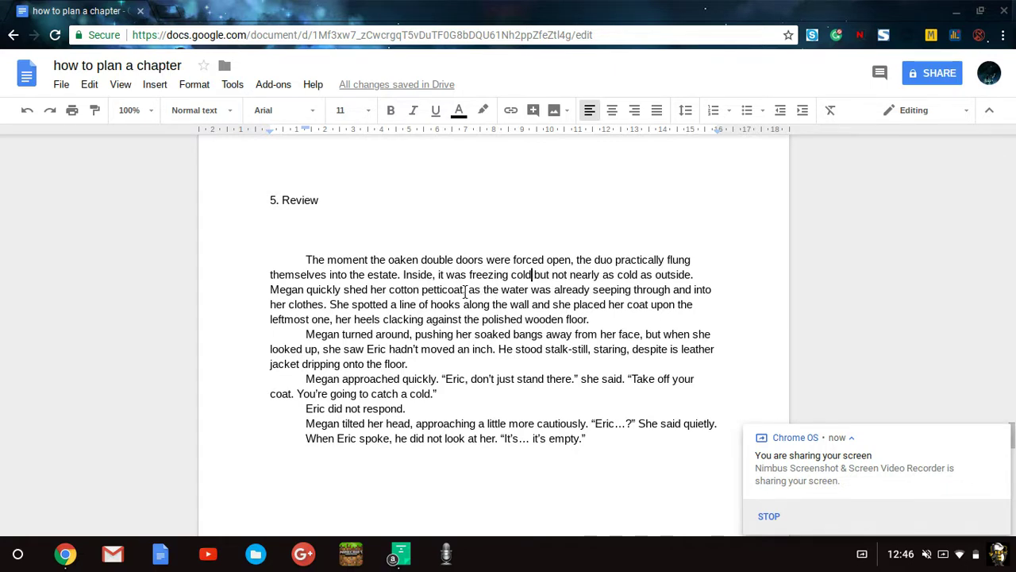
pyautogui.click(466, 290)
pyautogui.press('BackSpace')
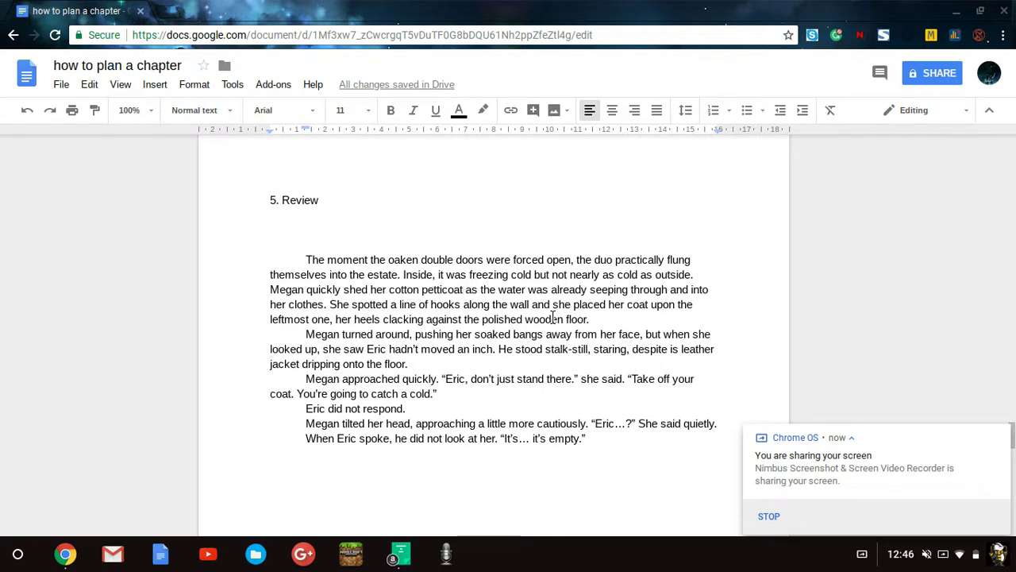
pyautogui.rightClick(283, 319)
pyautogui.click(277, 319)
# Step: Remove the comma after 'looked up'
pyautogui.scroll(-2, 325, 368)
pyautogui.scroll(-3, 325, 367)
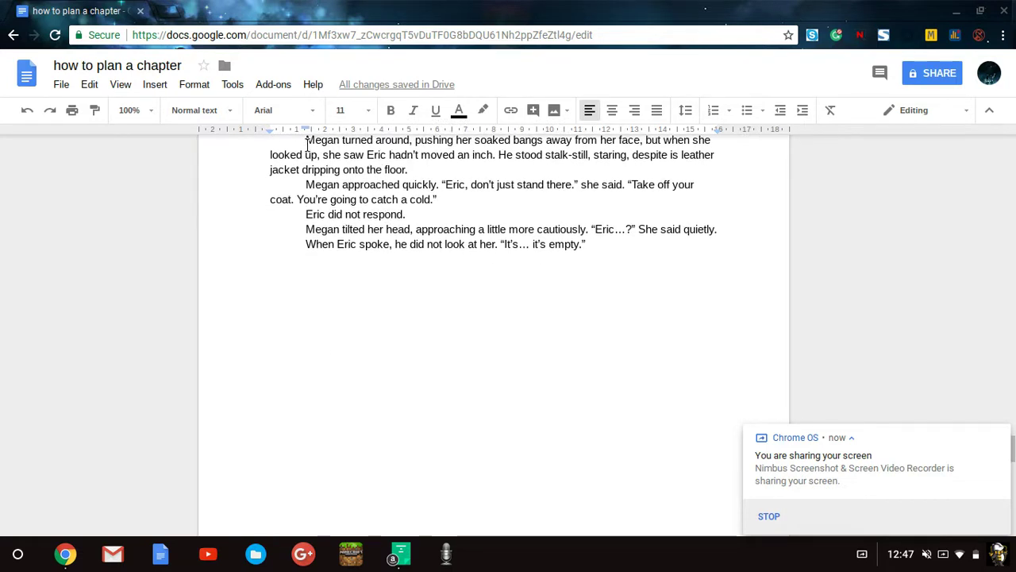
pyautogui.scroll(1, 292, 245)
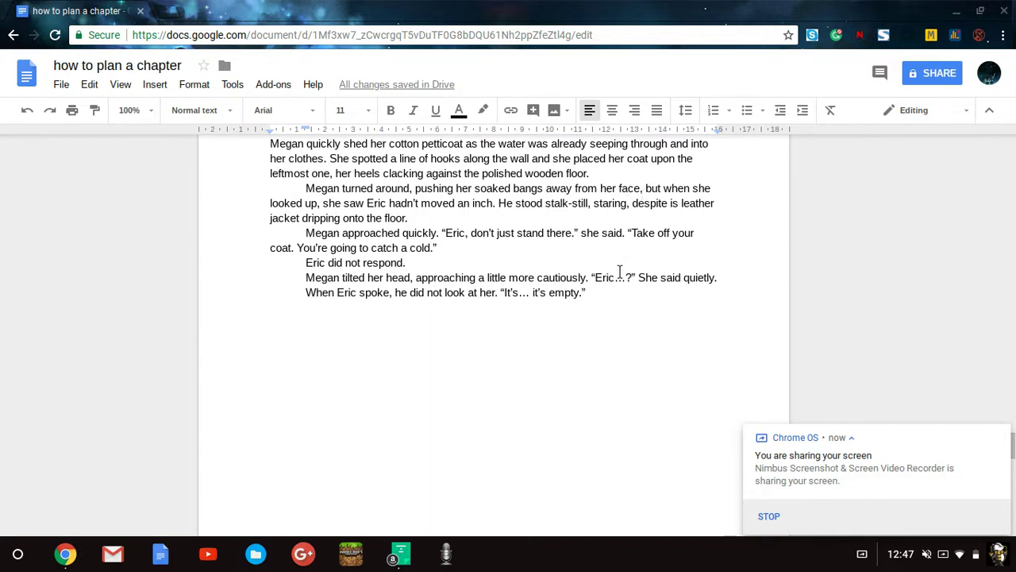
pyautogui.scroll(1, 576, 277)
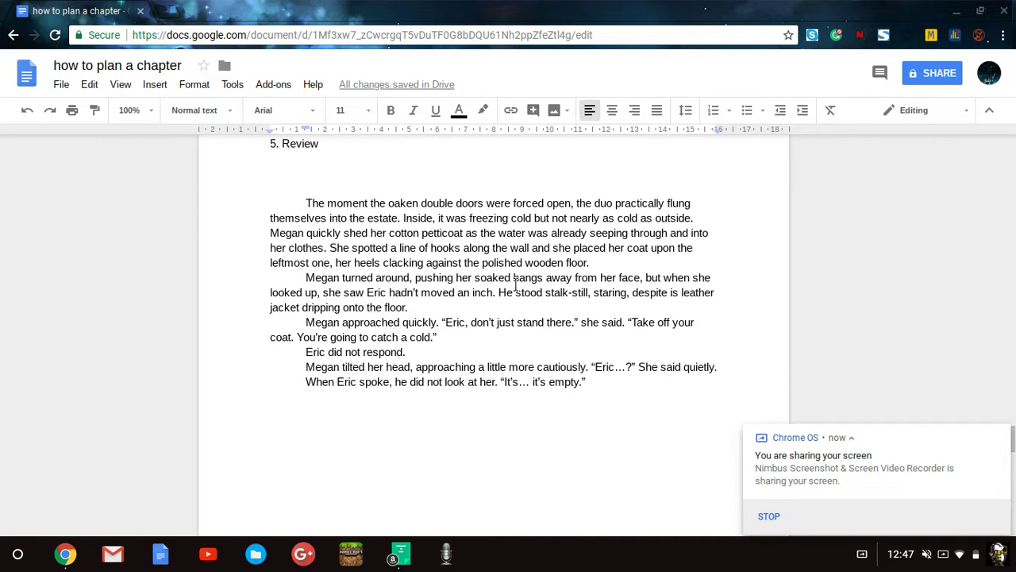
pyautogui.scroll(-3, 516, 284)
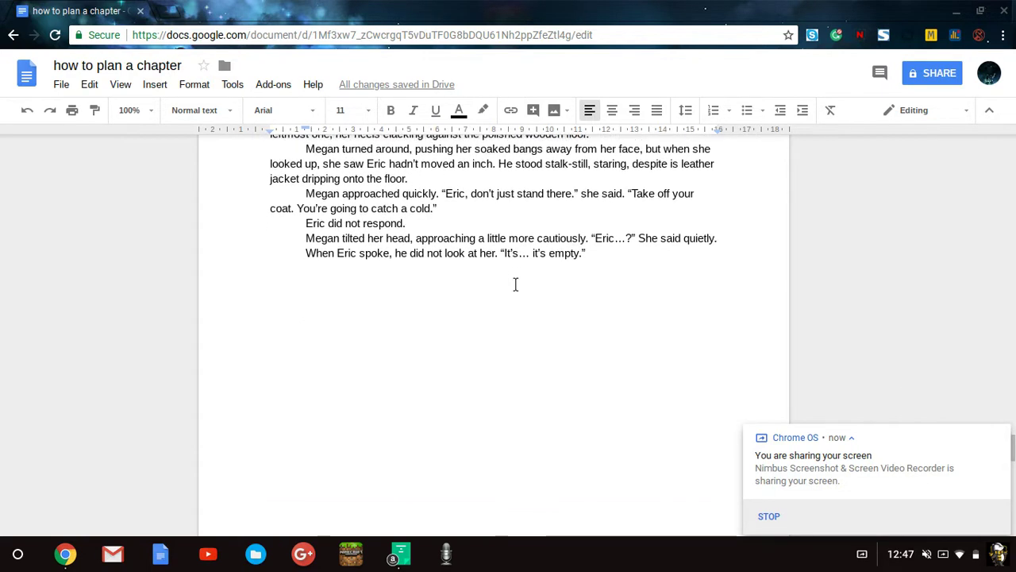
pyautogui.scroll(-1, 516, 283)
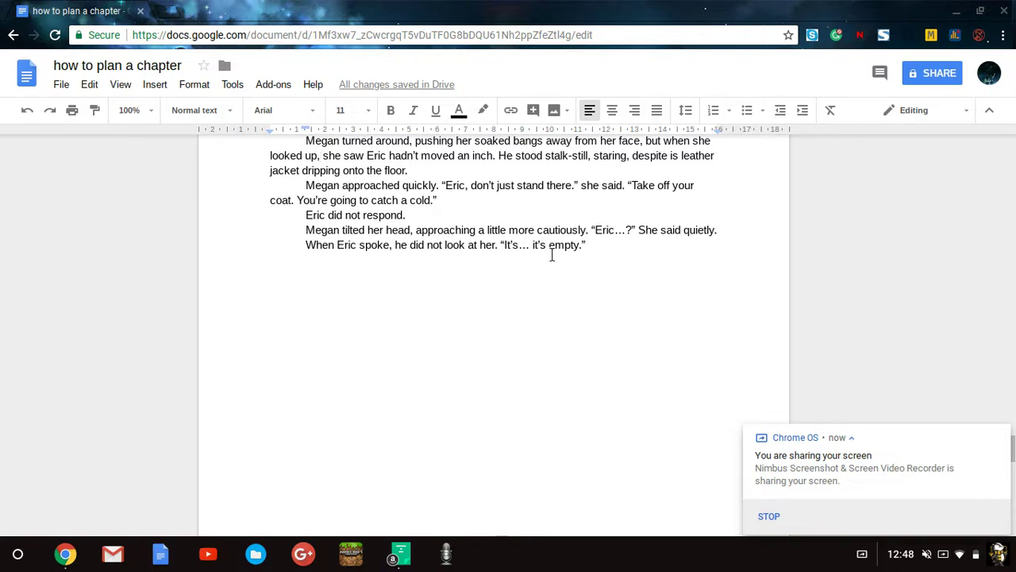
pyautogui.press('BackSpace')
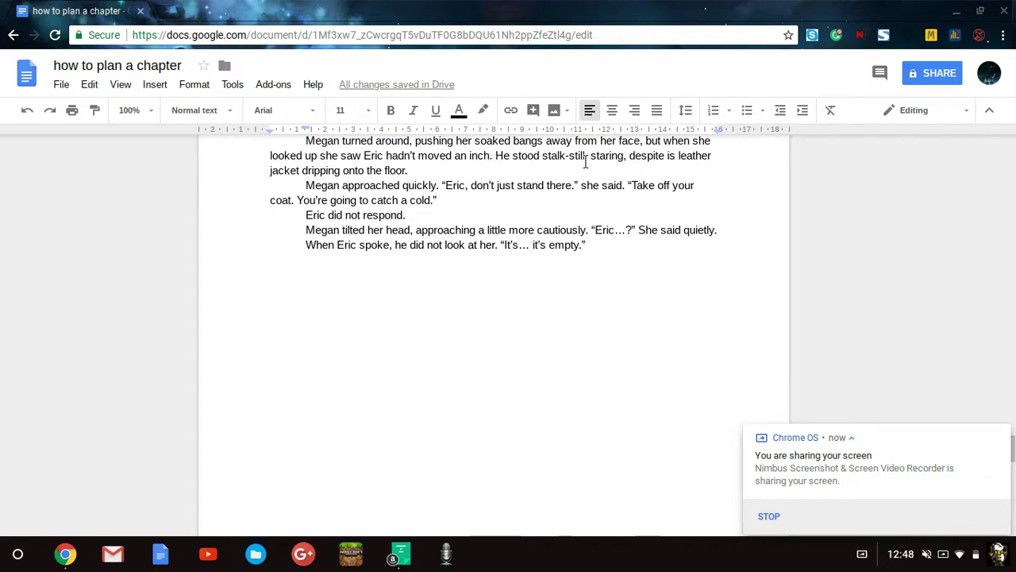
# Step: Insert 'not moving' just before 'despite'
pyautogui.click(627, 159)
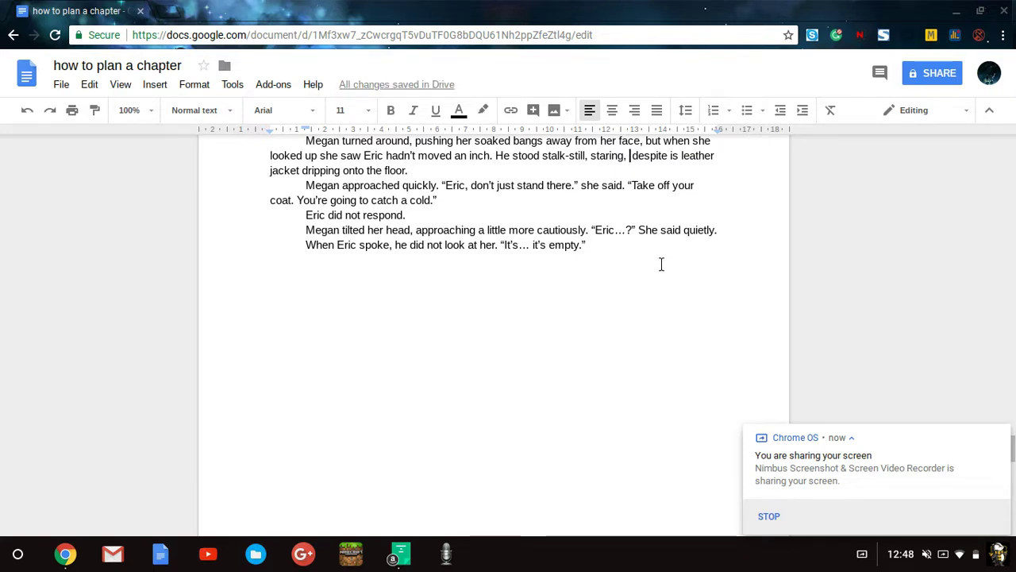
pyautogui.write('not ')
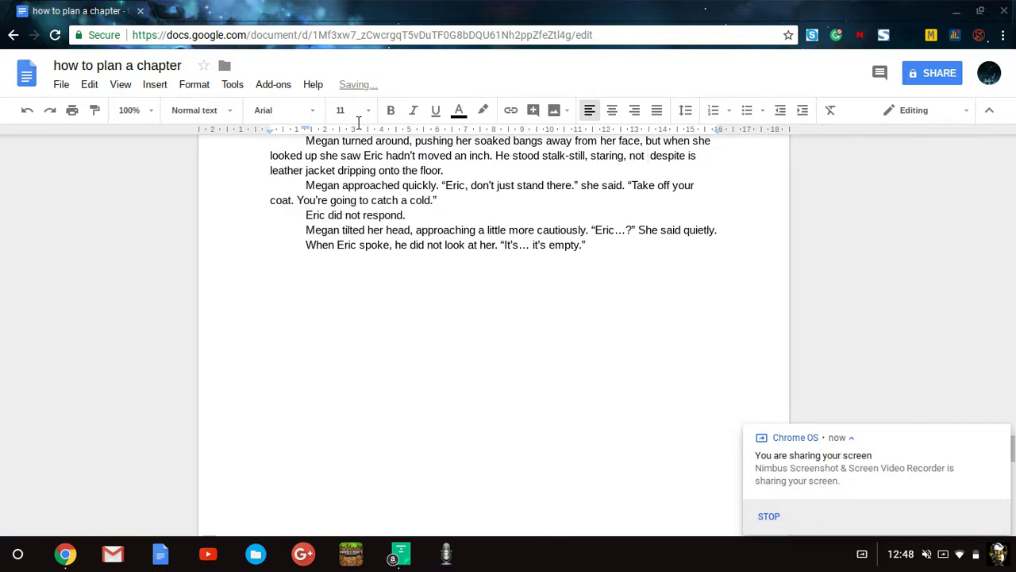
pyautogui.write('moving')
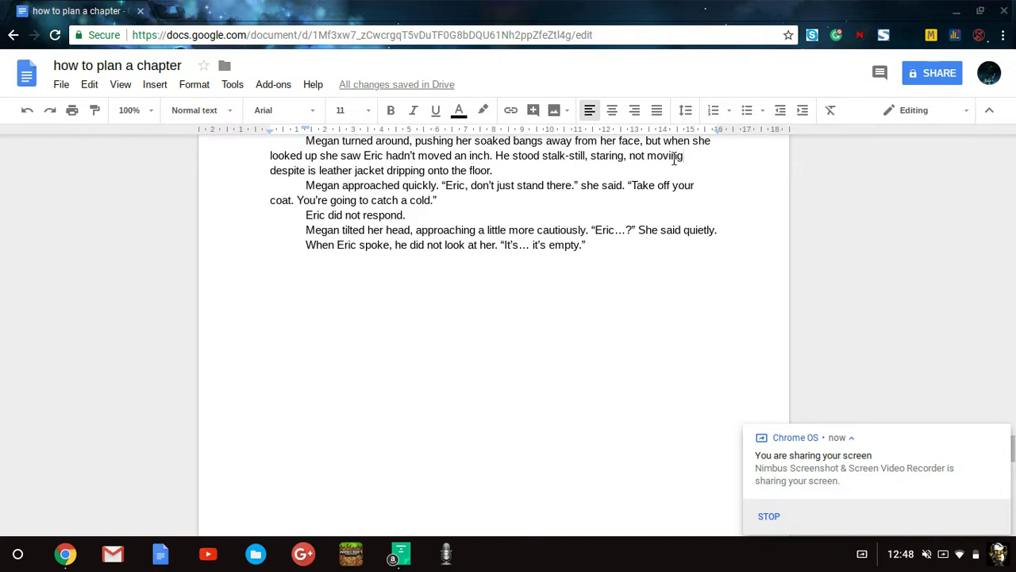
pyautogui.press('Left')
# Step: Put a comma after 'stand there' and start a new line below the scene with '"hello." she hel'
pyautogui.click(575, 185)
pyautogui.press('BackSpace')
pyautogui.write('.')
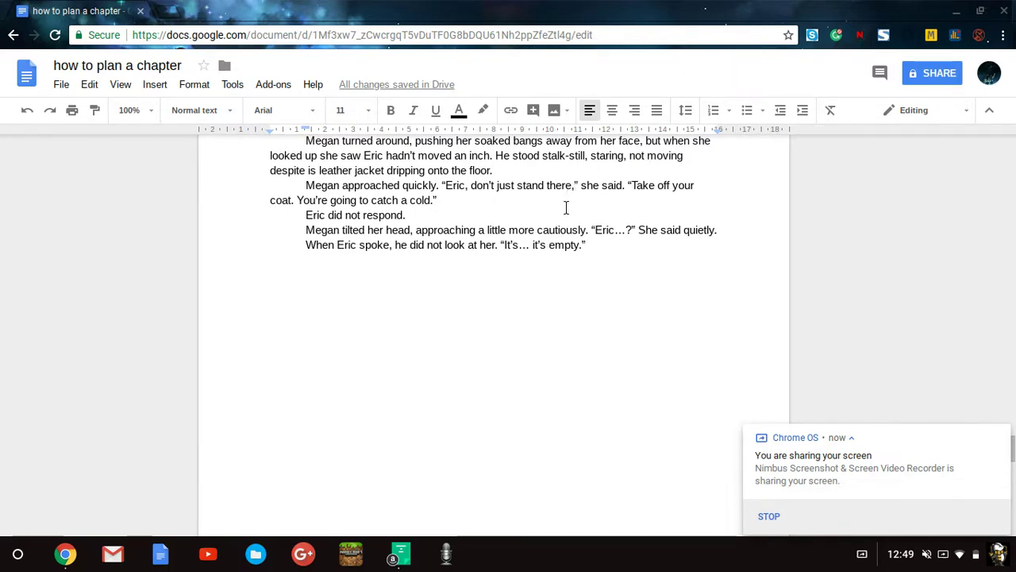
pyautogui.press('BackSpace')
pyautogui.write('.')
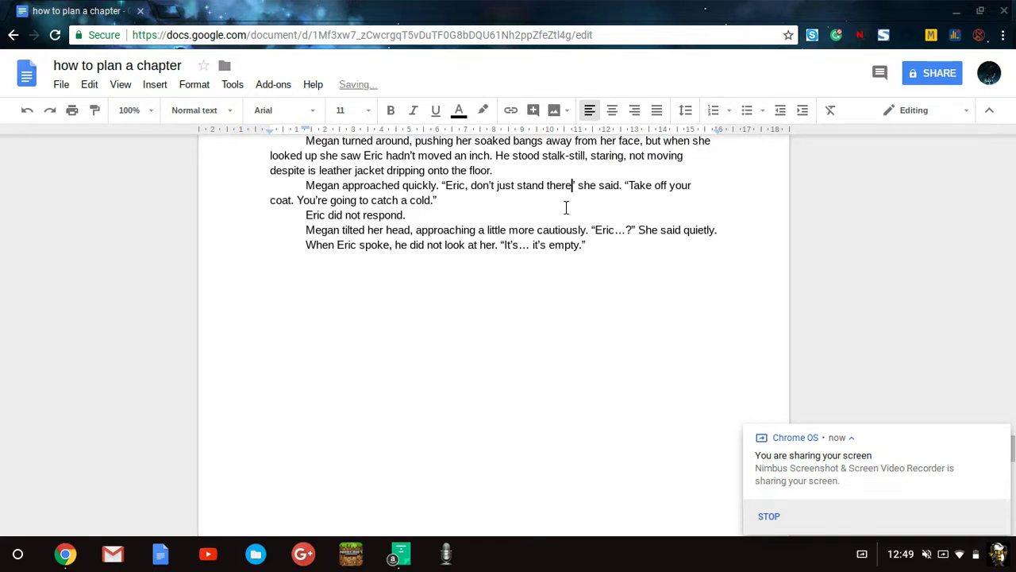
pyautogui.press('Right')
pyautogui.press('Right')
pyautogui.press('Left')
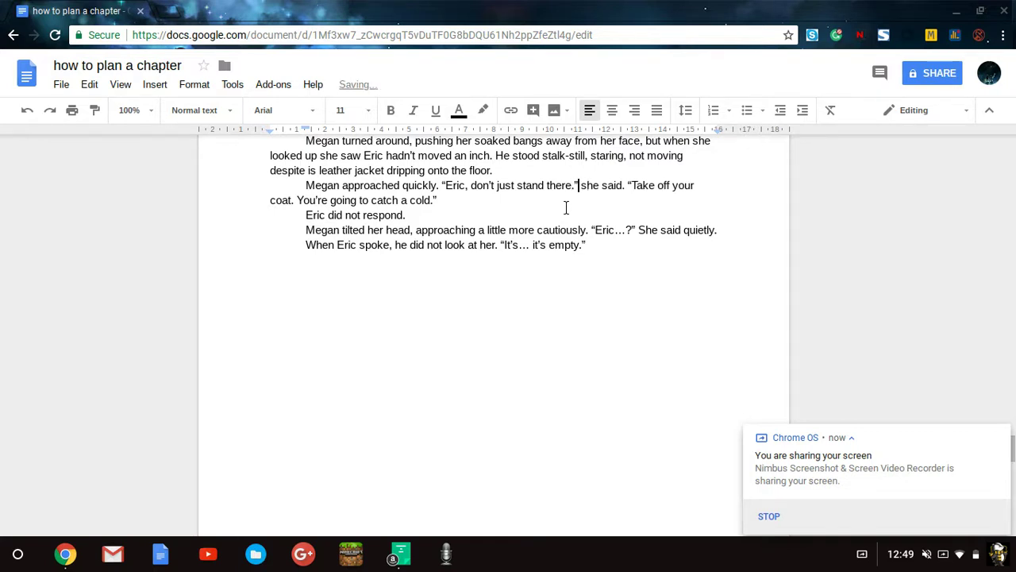
pyautogui.press('BackSpace')
pyautogui.write(',')
pyautogui.click(431, 383)
pyautogui.write('"hello.')
pyautogui.write('" ')
pyautogui.write('she hel')
# Step: Draft trial lines 'She held out her hand.' and '"Hello," she said, holding out her hand.'
pyautogui.press('BackSpace')
pyautogui.press('BackSpace')
pyautogui.press('BackSpace')
pyautogui.press('BackSpace')
pyautogui.press('BackSpace')
pyautogui.press('BackSpace')
pyautogui.write('She held out her')
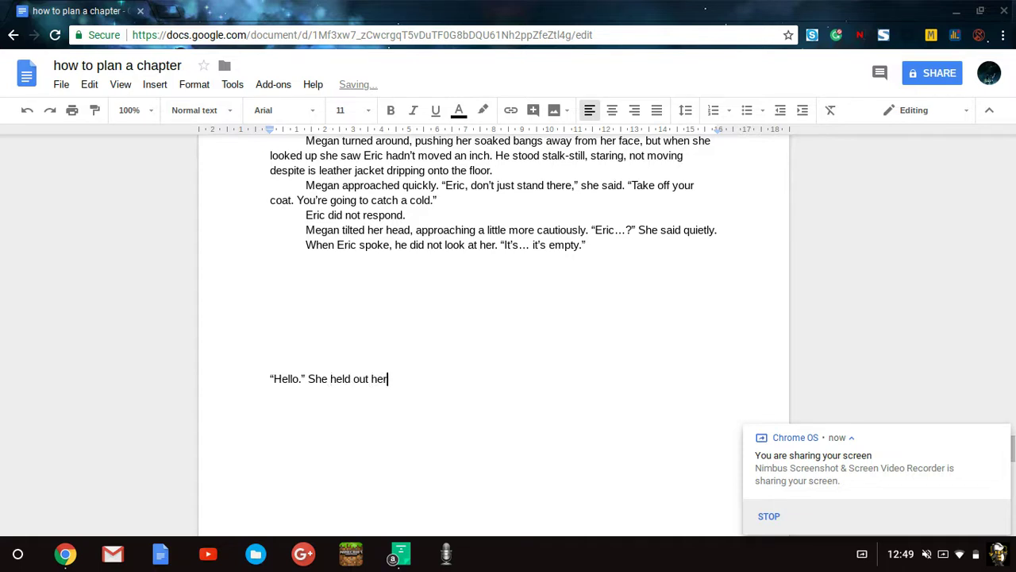
pyautogui.write(' hand.')
pyautogui.press('Return')
pyautogui.write('"Hello')
pyautogui.write('," she siad,')
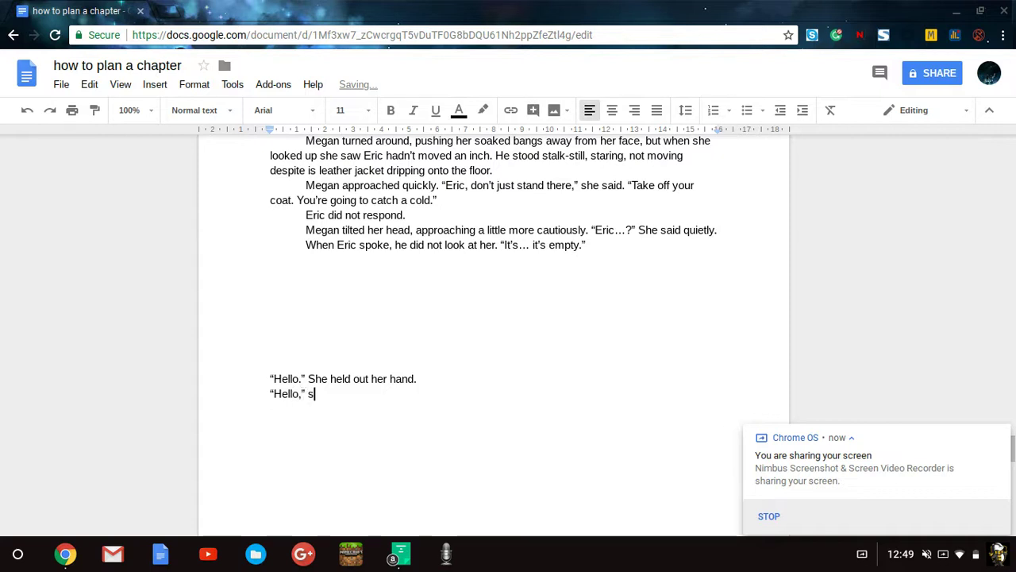
pyautogui.press('BackSpace')
pyautogui.press('BackSpace')
pyautogui.press('BackSpace')
pyautogui.press('BackSpace')
pyautogui.write('aid, holding ')
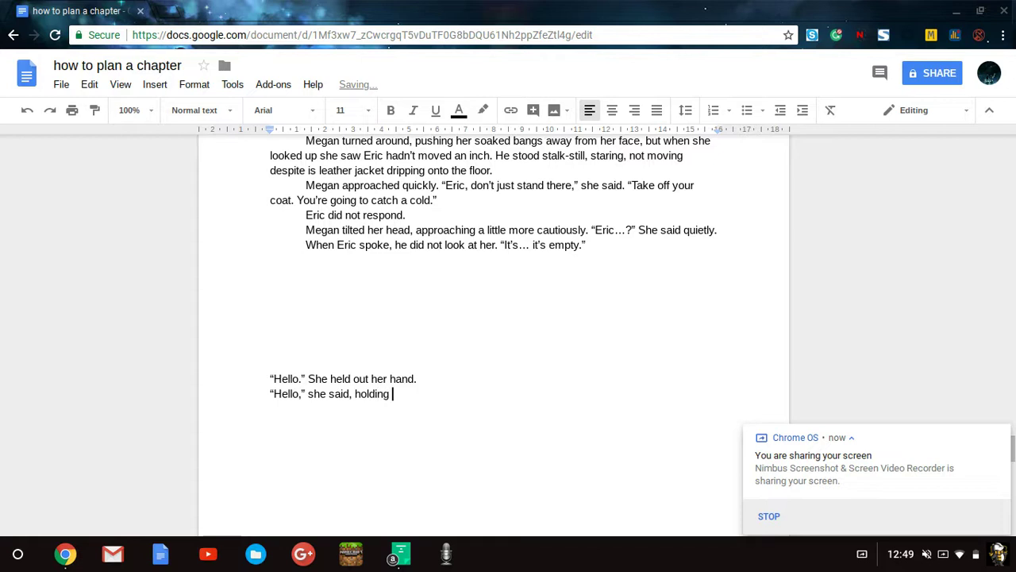
pyautogui.write('out her hand.')
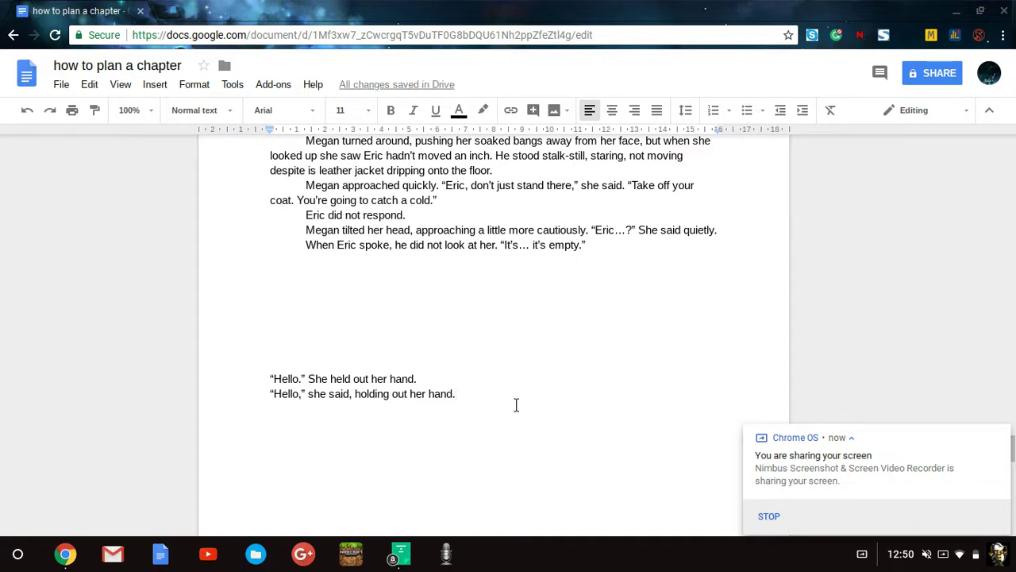
# Step: Select both trial Hello lines and delete them
pyautogui.hotkey('shift', 'Up')
pyautogui.hotkey('shift', 'Up')
pyautogui.press('BackSpace')
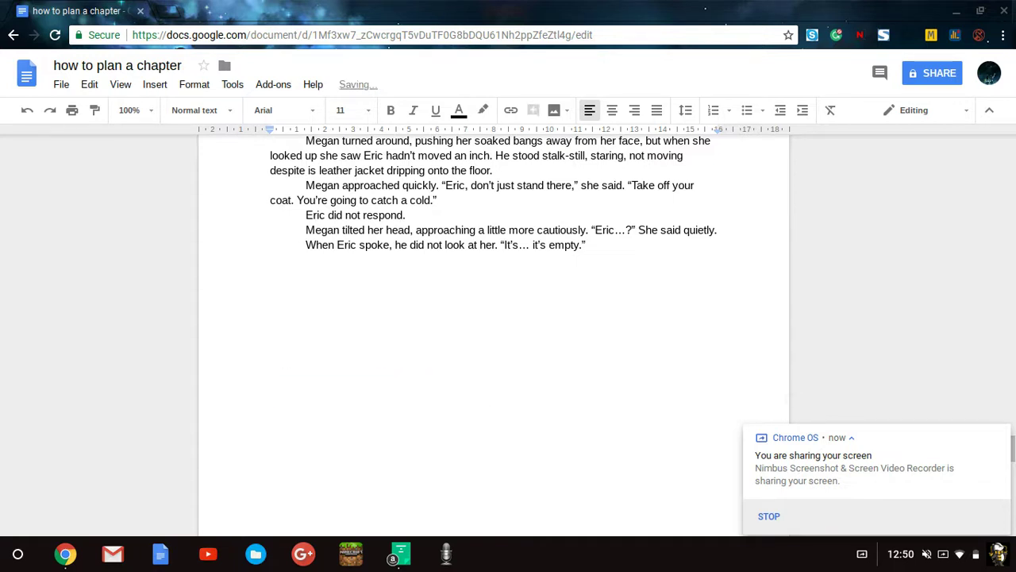
pyautogui.click(540, 202)
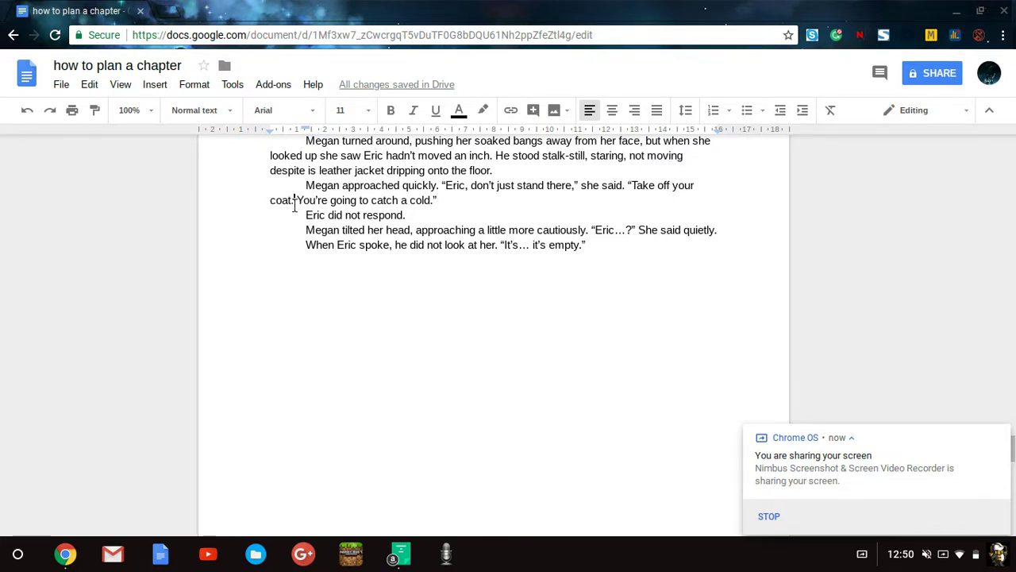
pyautogui.press('BackSpace')
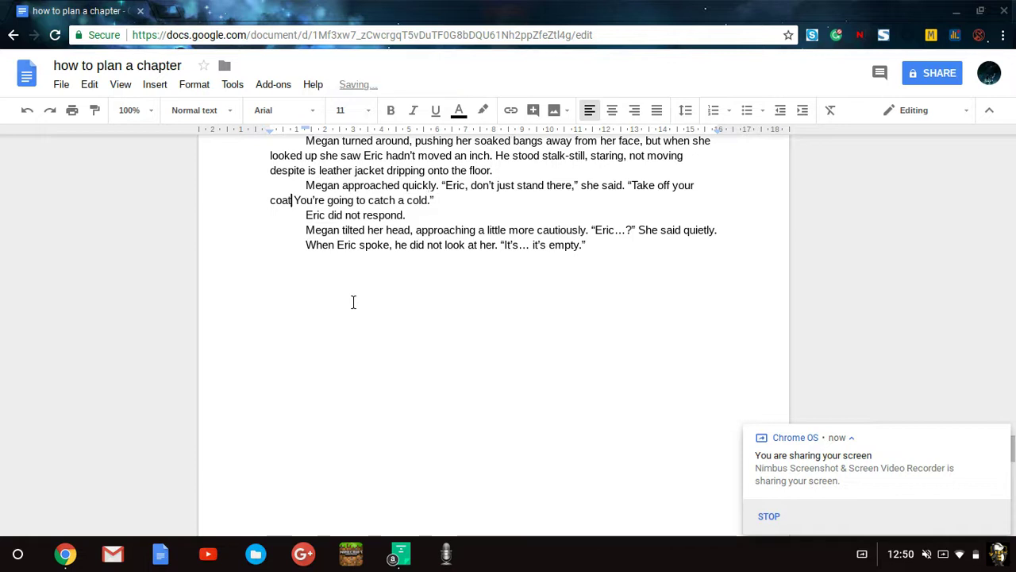
pyautogui.write(';')
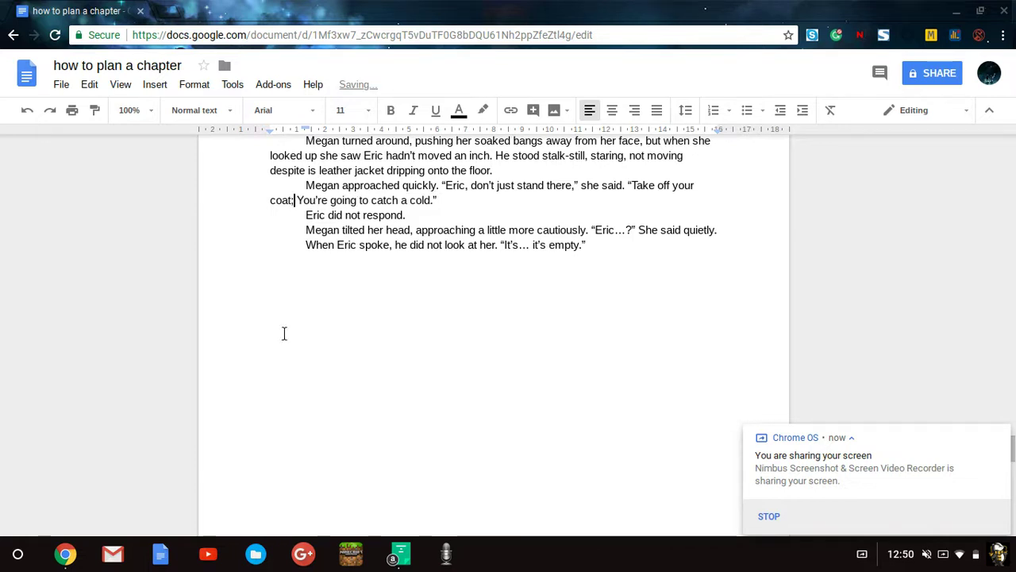
pyautogui.click(339, 351)
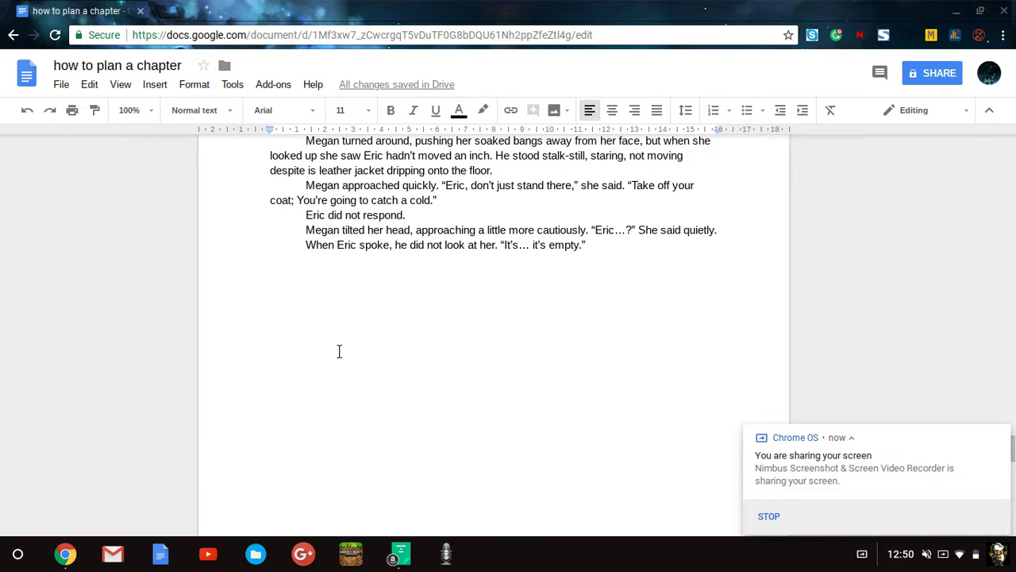
pyautogui.write('.')
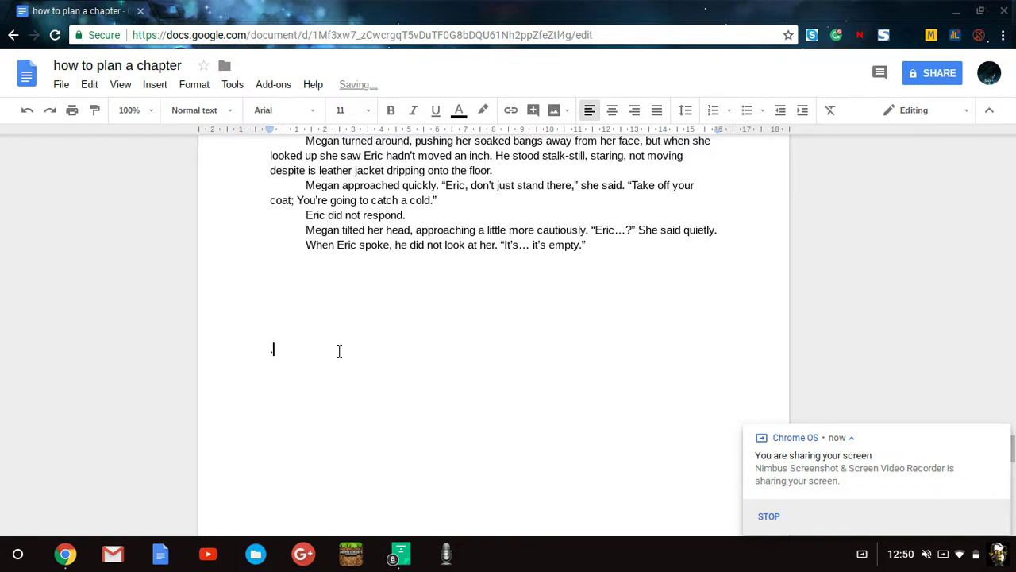
pyautogui.write('/,')
pyautogui.press('Return')
pyautogui.write('Take off your coa')
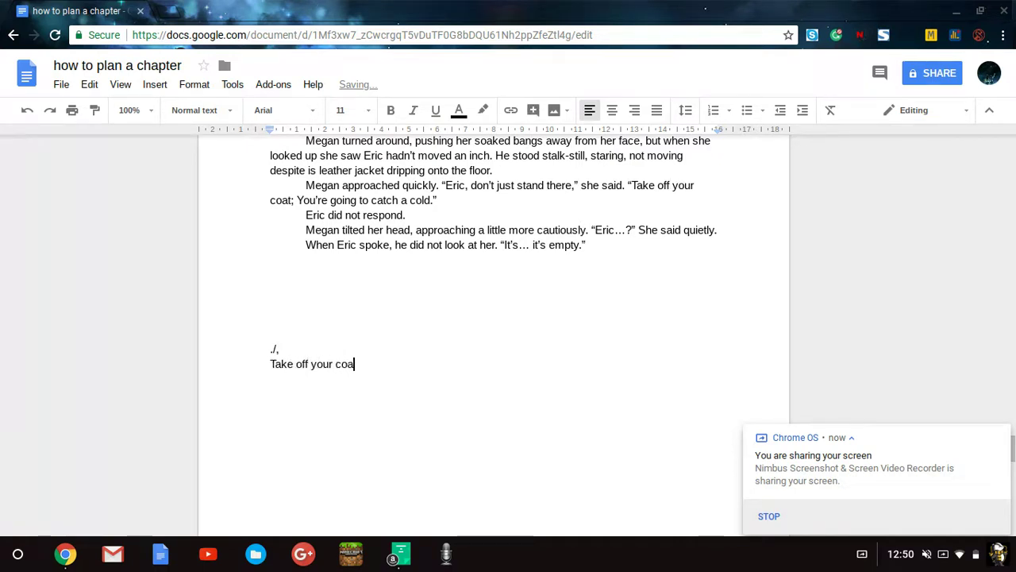
pyautogui.write("t. You're going to catch")
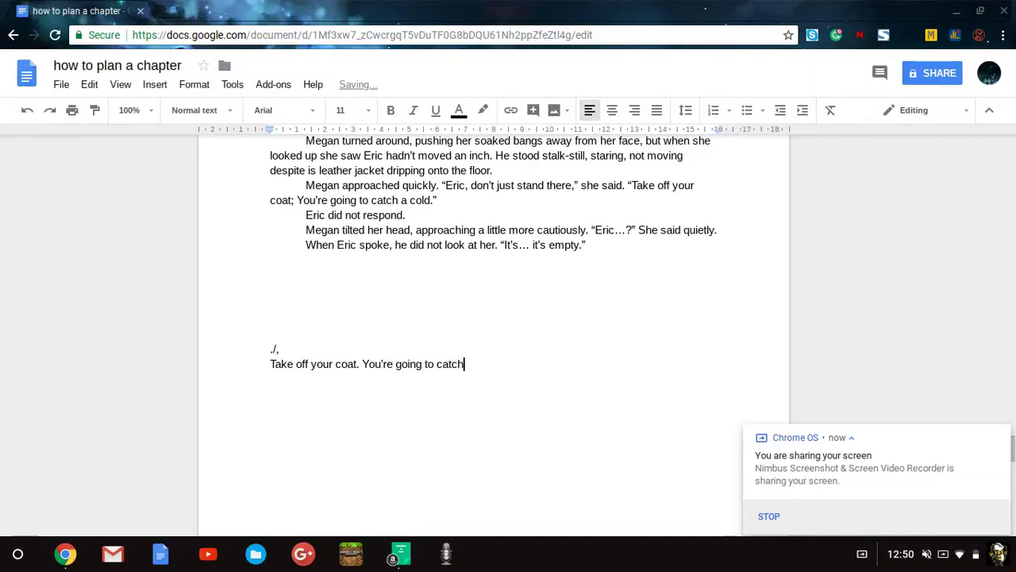
pyautogui.write(' a cold.')
pyautogui.hotkey('shift', 'Up')
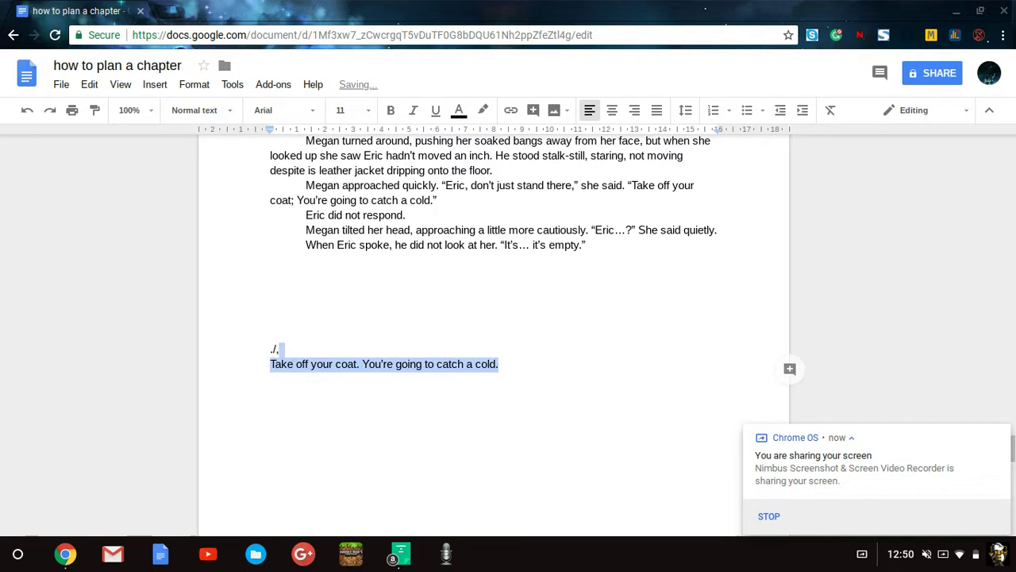
pyautogui.hotkey('shift', 'Down')
pyautogui.press('Home')
pyautogui.hotkey('shift', 'End')
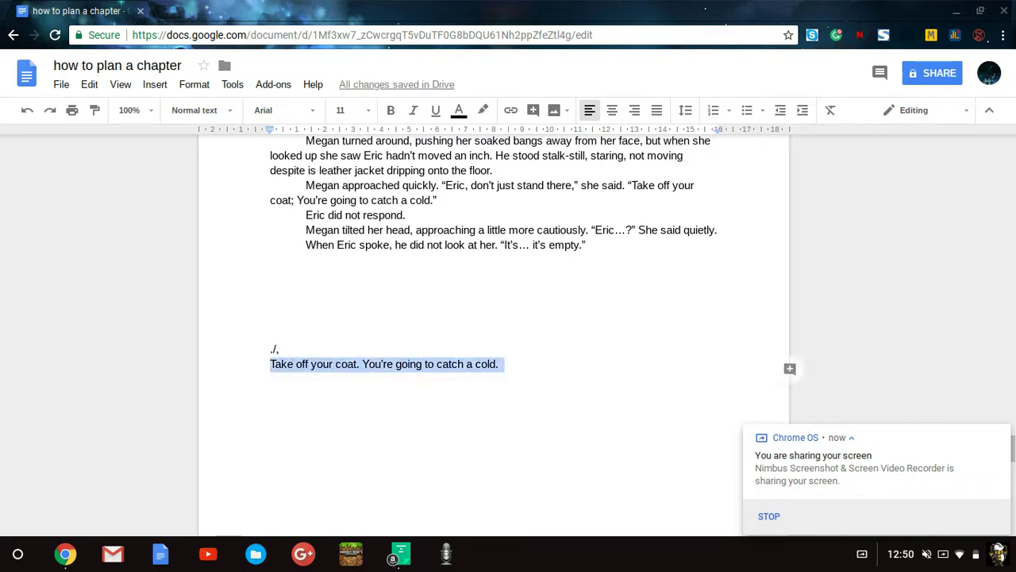
pyautogui.hotkey('ctrl', 'c')
pyautogui.press('Right')
pyautogui.press('Return')
pyautogui.hotkey('ctrl', 'v')
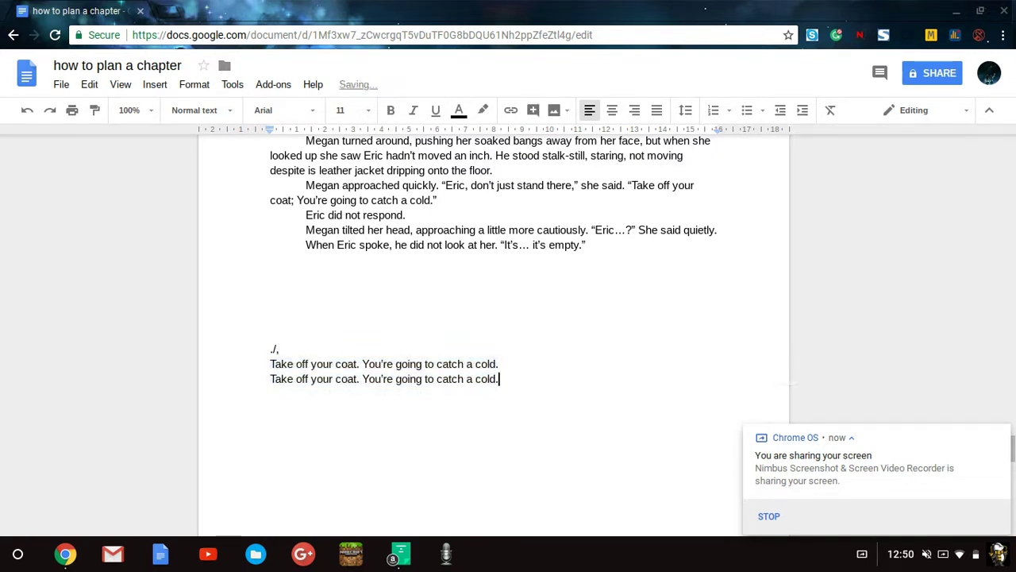
pyautogui.press('Return')
pyautogui.press('Up')
pyautogui.hotkey('ctrl', 'Right')
pyautogui.hotkey('ctrl', 'Right')
pyautogui.hotkey('ctrl', 'Right')
pyautogui.hotkey('ctrl', 'Right')
pyautogui.hotkey('ctrl', 'Right')
pyautogui.press('BackSpace')
pyautogui.write(',')
pyautogui.press('Right')
pyautogui.press('Right')
pyautogui.press('BackSpace')
pyautogui.write('y')
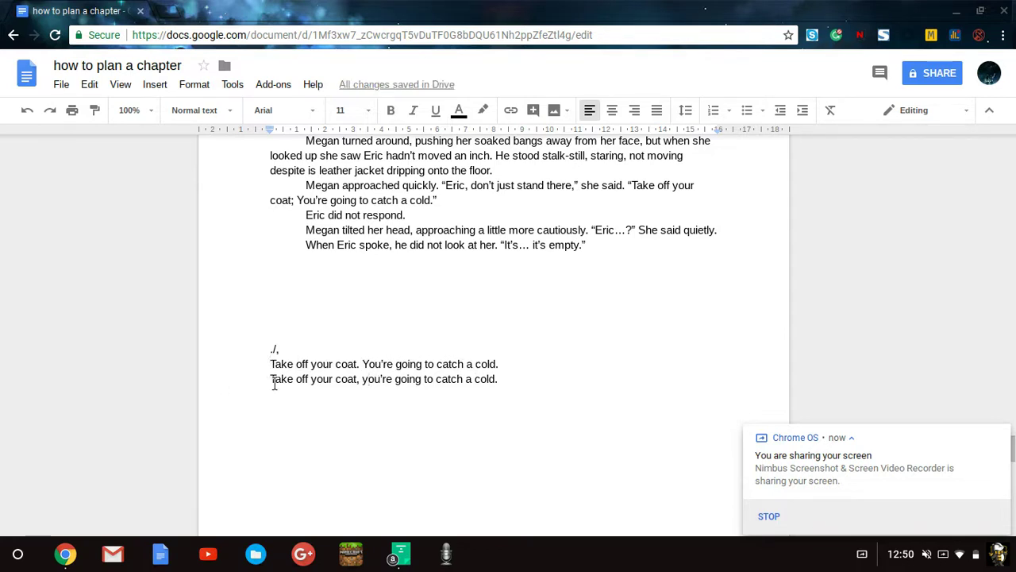
pyautogui.press('Return')
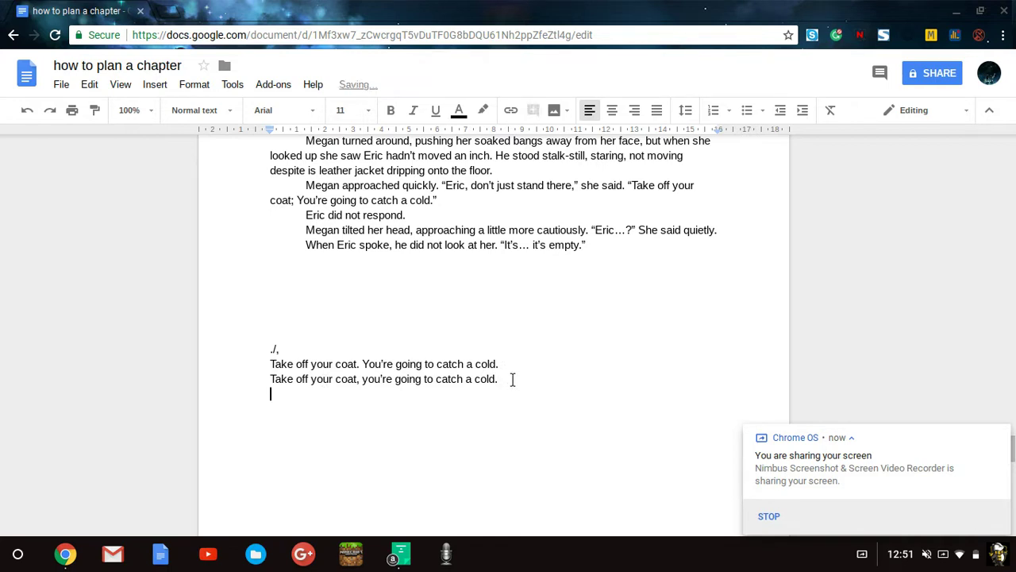
pyautogui.hotkey('ctrl', 'v')
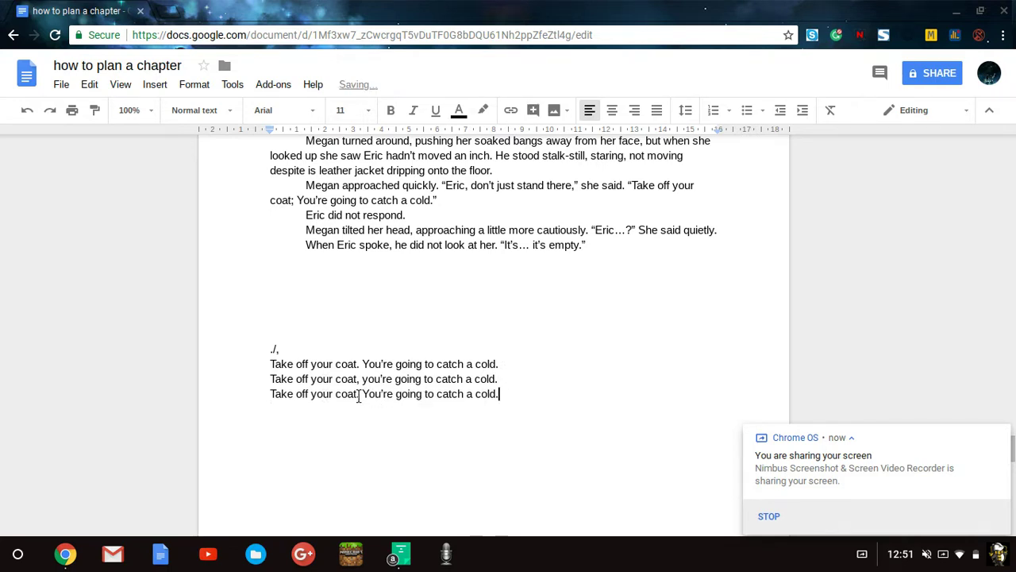
pyautogui.click(358, 394)
pyautogui.press('Delete')
pyautogui.write(';')
pyautogui.click(520, 393)
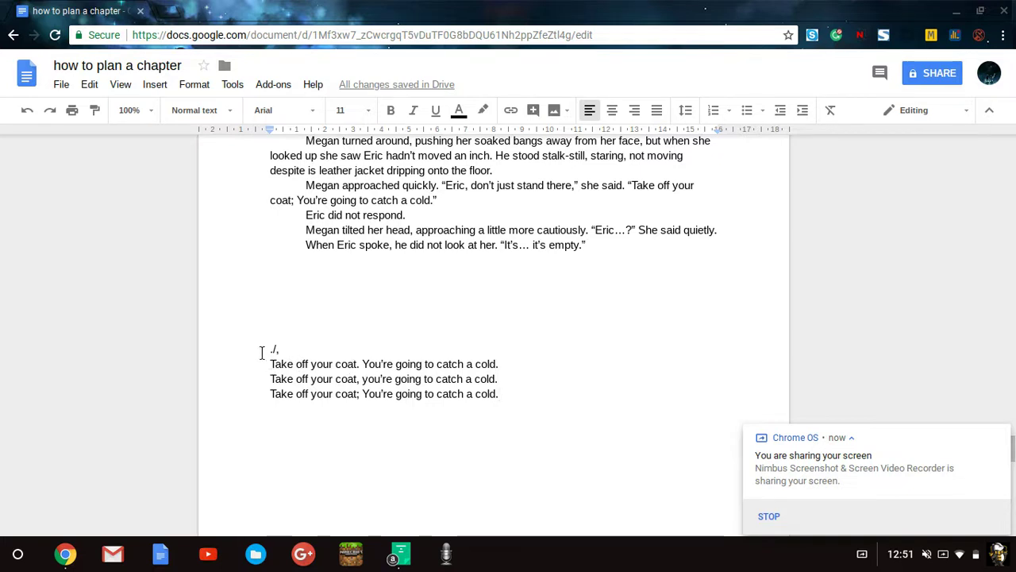
pyautogui.click(521, 394)
pyautogui.hotkey('shift', 'Up')
pyautogui.hotkey('shift', 'Up')
pyautogui.hotkey('shift', 'Up')
pyautogui.hotkey('shift', 'Up')
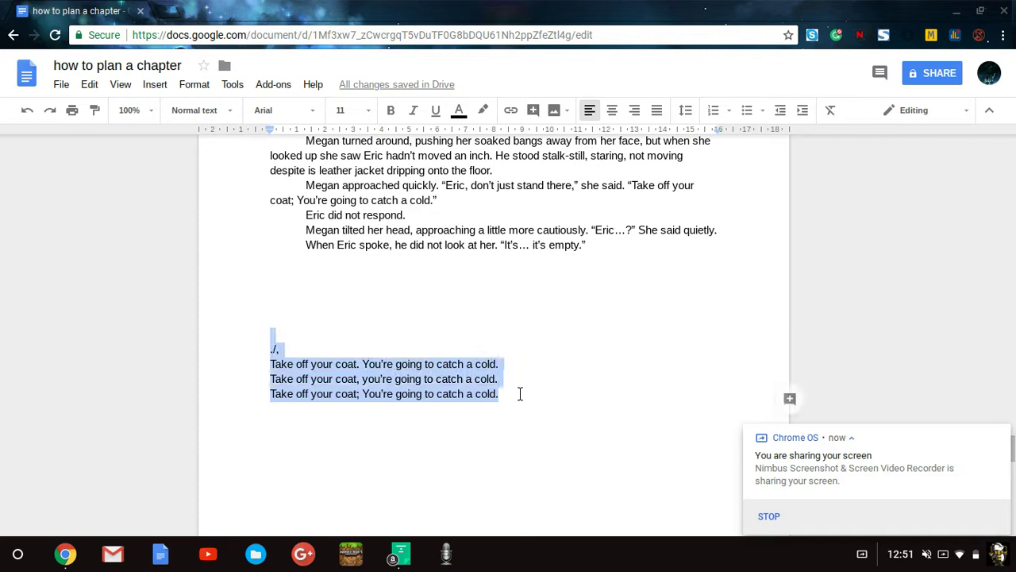
pyautogui.press('BackSpace')
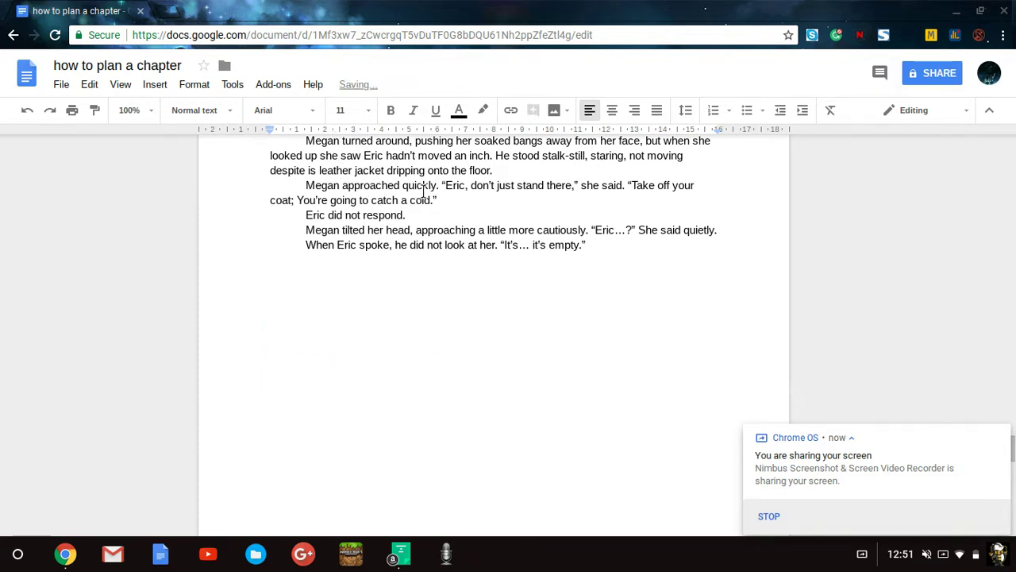
pyautogui.click(300, 200)
pyautogui.press('Delete')
pyautogui.write('y')
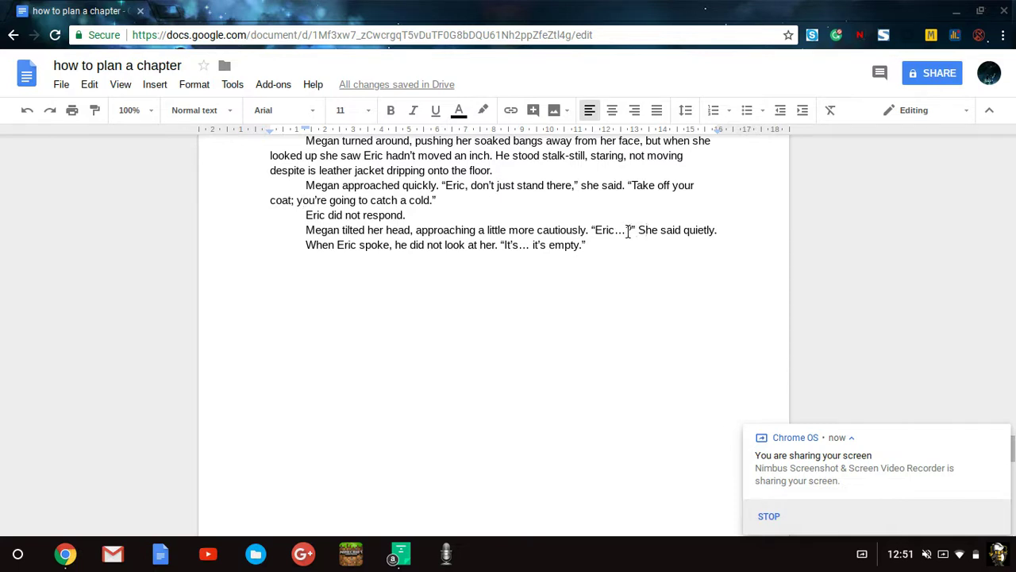
# Step: Change the capital 'She' after "Eric…?" to lowercase 'she'
pyautogui.click(646, 229)
pyautogui.press('BackSpace')
pyautogui.write('s')
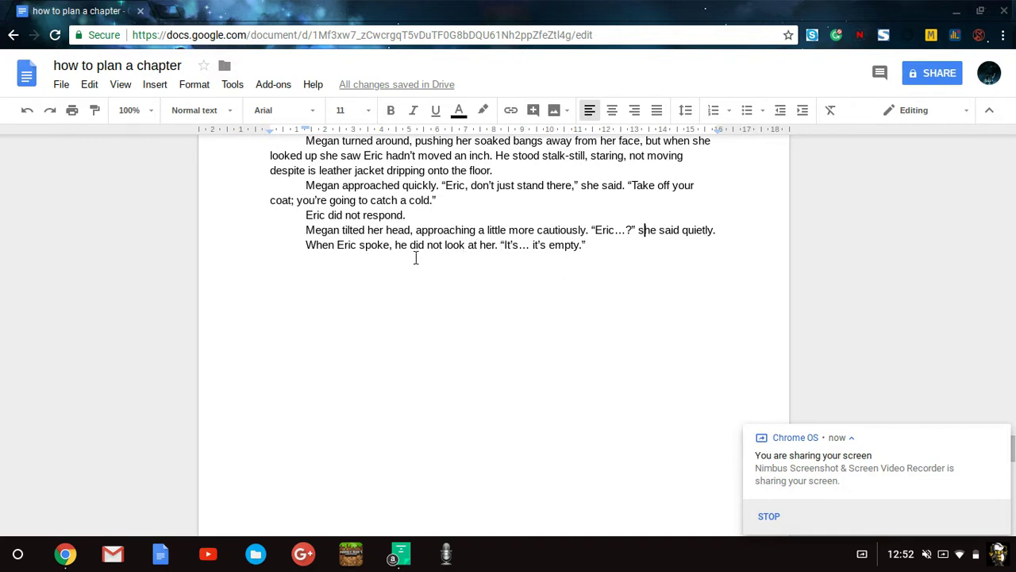
pyautogui.click(393, 247)
pyautogui.click(596, 248)
# Step: Select the outline lines from 'They rush inside' to 'Eric finally speaks'
pyautogui.scroll(15, 545, 382)
pyautogui.scroll(-6, 545, 383)
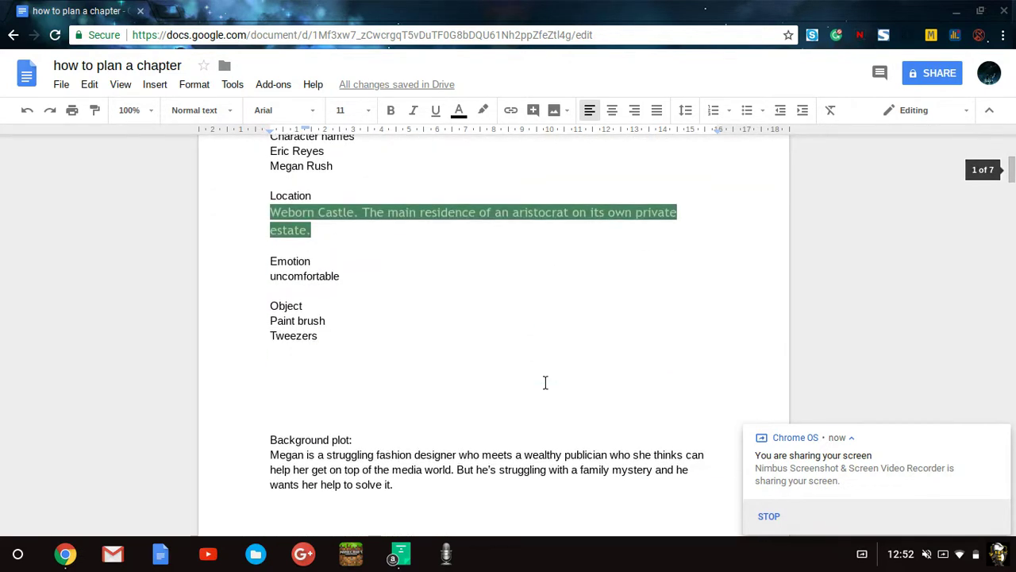
pyautogui.scroll(-5, 545, 383)
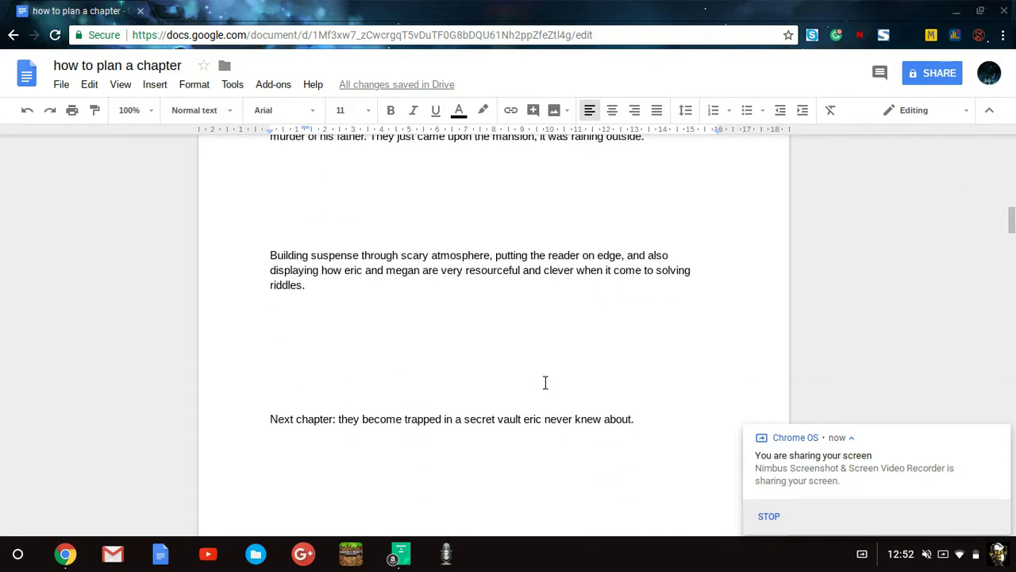
pyautogui.scroll(-10, 546, 383)
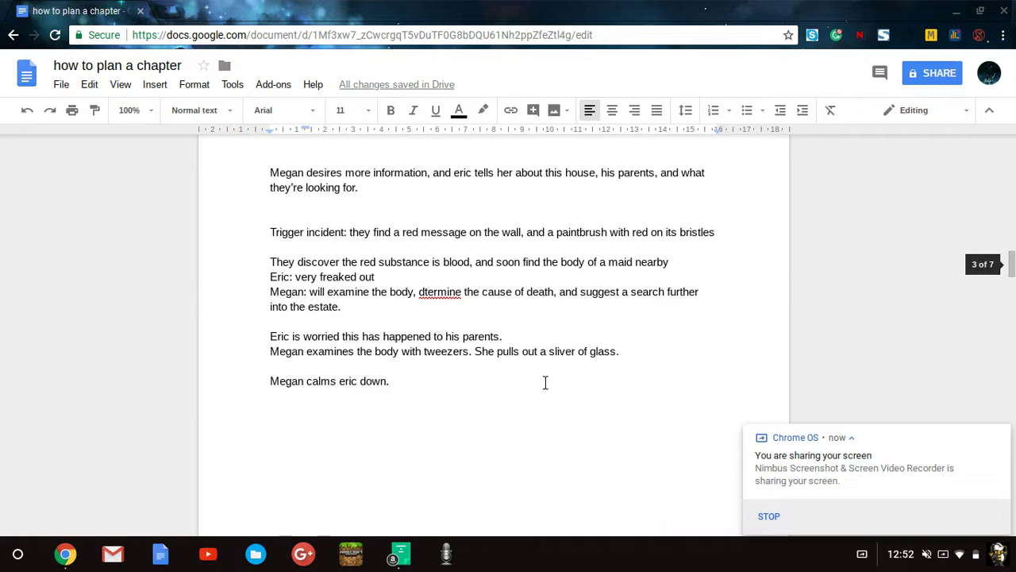
pyautogui.scroll(-8, 545, 383)
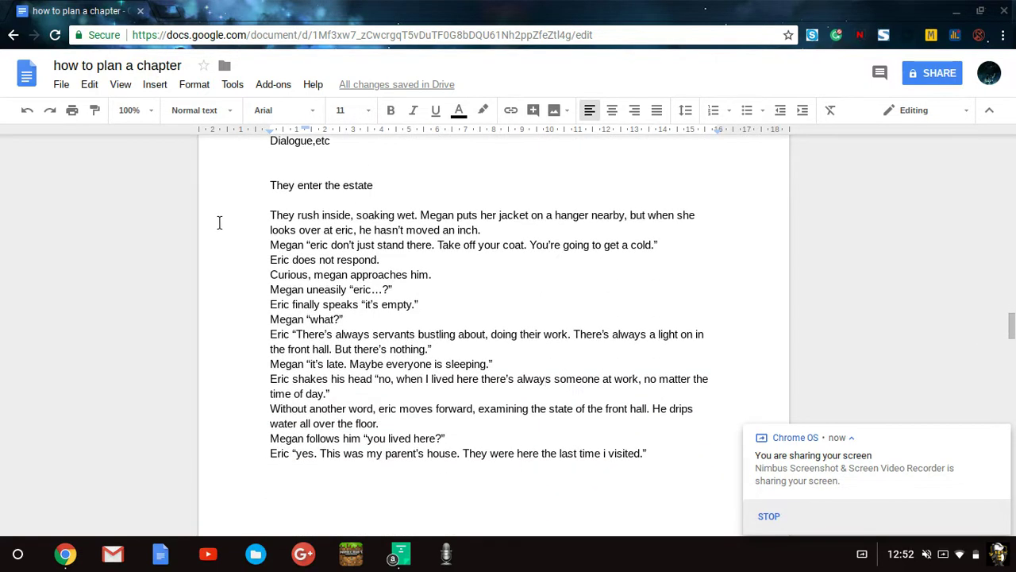
pyautogui.click(268, 215)
pyautogui.moveTo(269, 215); pyautogui.dragTo(538, 324)
pyautogui.hotkey('shift', 'Up')
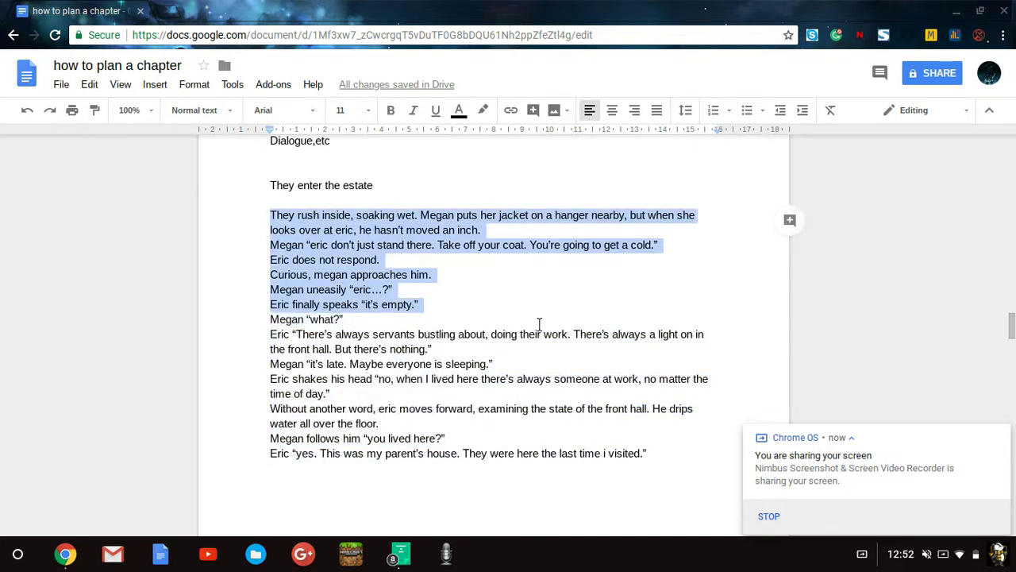
# Step: Paste the outline lines under the 5. Review heading, above the prose passage
pyautogui.scroll(-15, 472, 305)
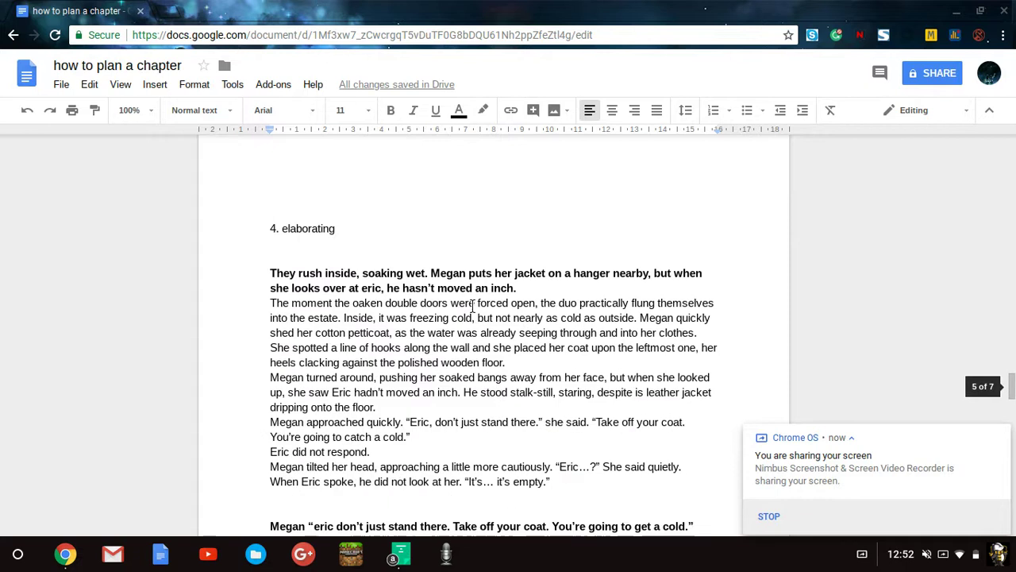
pyautogui.scroll(-10, 472, 306)
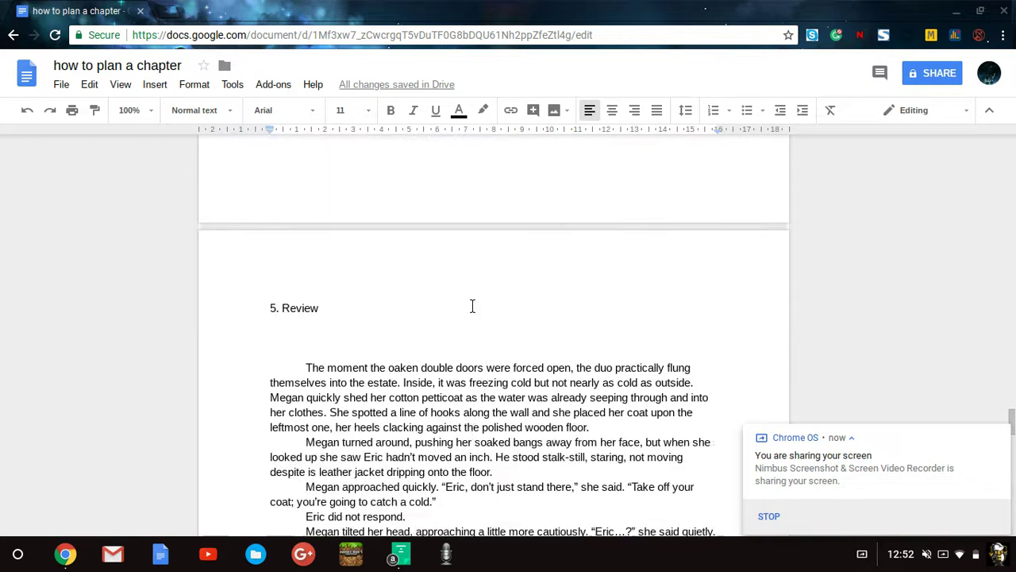
pyautogui.click(412, 206)
pyautogui.press('Return')
pyautogui.press('Return')
pyautogui.press('Return')
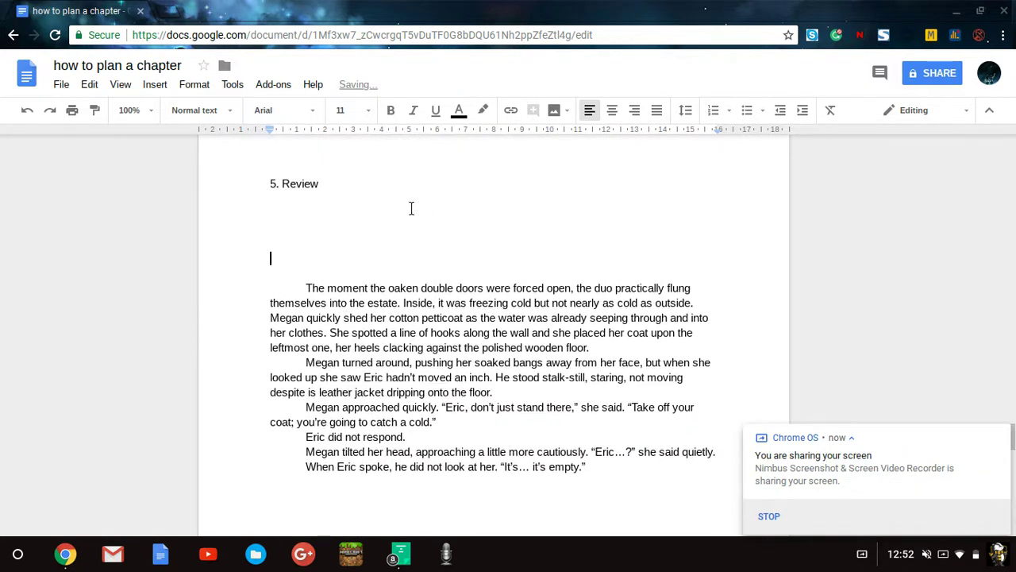
pyautogui.hotkey('ctrl', 'v')
pyautogui.scroll(-2, 533, 181)
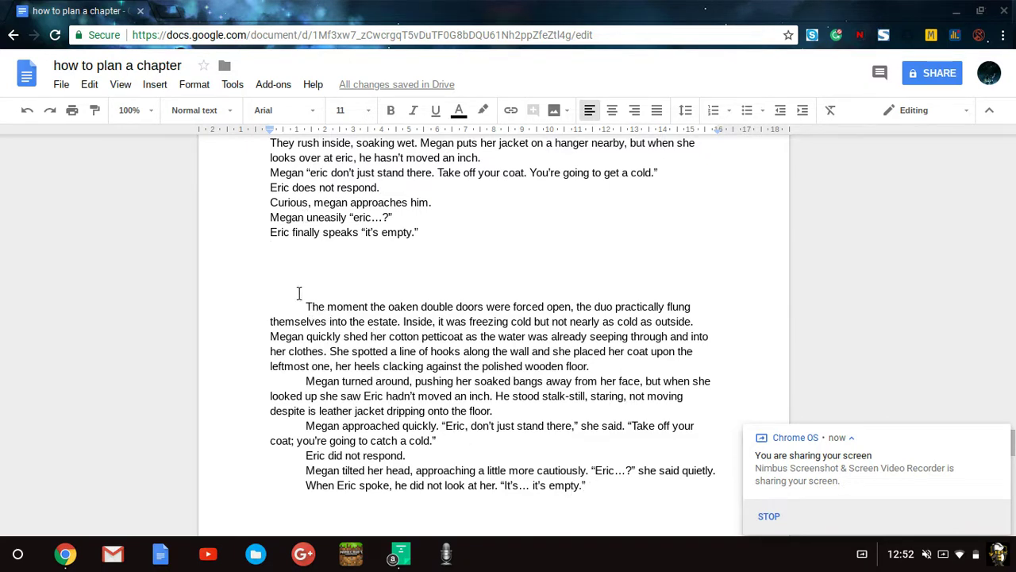
pyautogui.click(269, 302)
# Step: Set the polished passage to Times New Roman, size 12
pyautogui.hotkey('shift', 'Down')
pyautogui.hotkey('shift', 'Down')
pyautogui.hotkey('shift', 'Down')
pyautogui.hotkey('shift', 'Down')
pyautogui.hotkey('shift', 'Down')
pyautogui.hotkey('shift', 'Down')
pyautogui.hotkey('shift', 'Down')
pyautogui.hotkey('shift', 'Down')
pyautogui.hotkey('shift', 'Down')
pyautogui.hotkey('shift', 'Down')
pyautogui.hotkey('shift', 'Down')
pyautogui.hotkey('shift', 'Down')
pyautogui.hotkey('shift', 'Down')
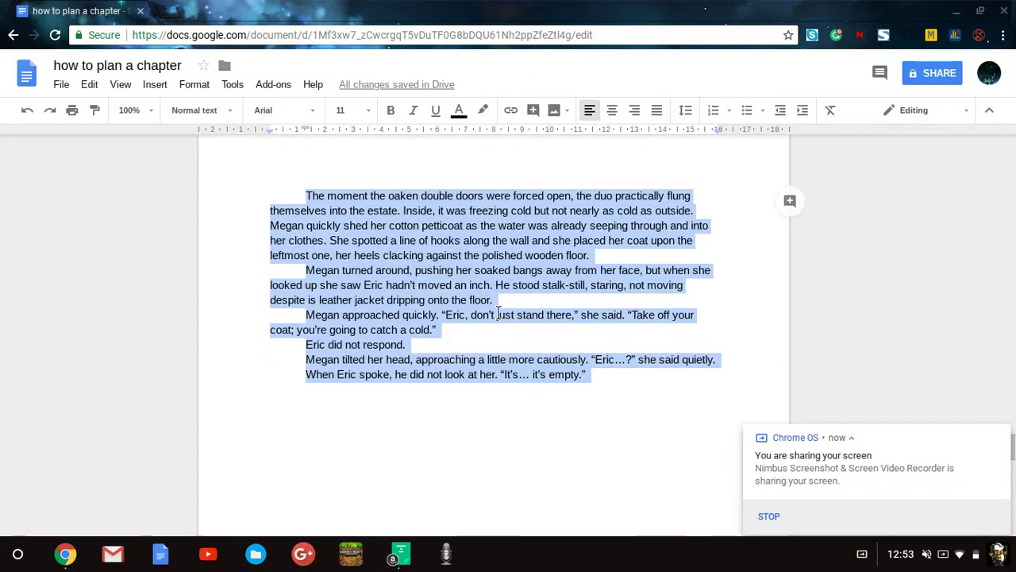
pyautogui.scroll(-2, 286, 238)
pyautogui.click(304, 112)
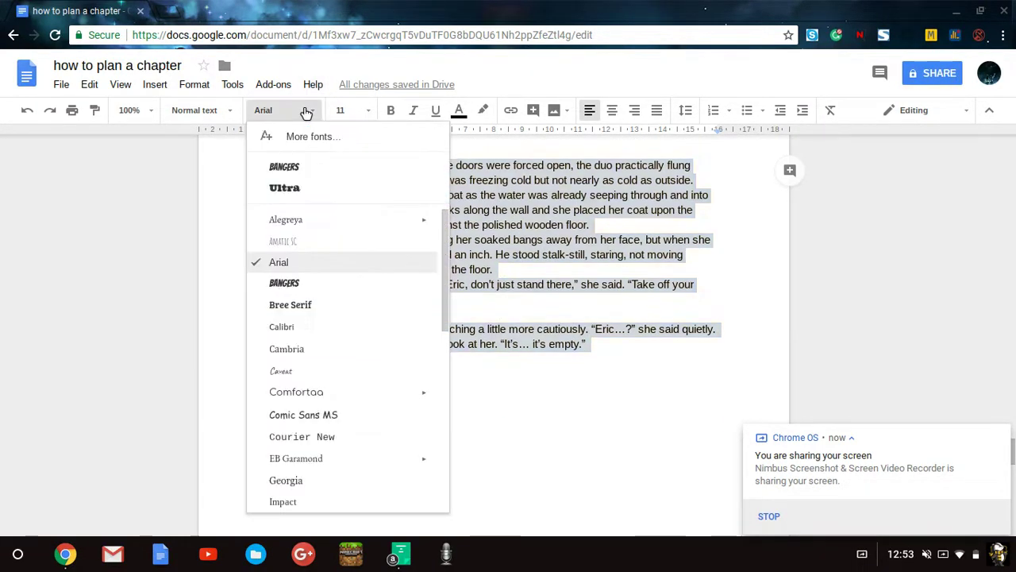
pyautogui.scroll(-4, 325, 321)
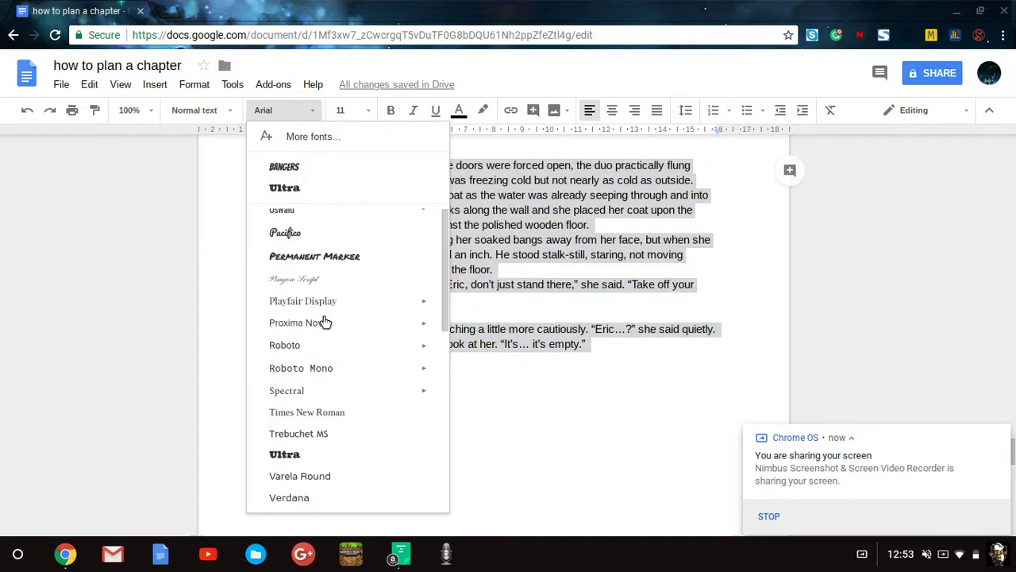
pyautogui.click(308, 413)
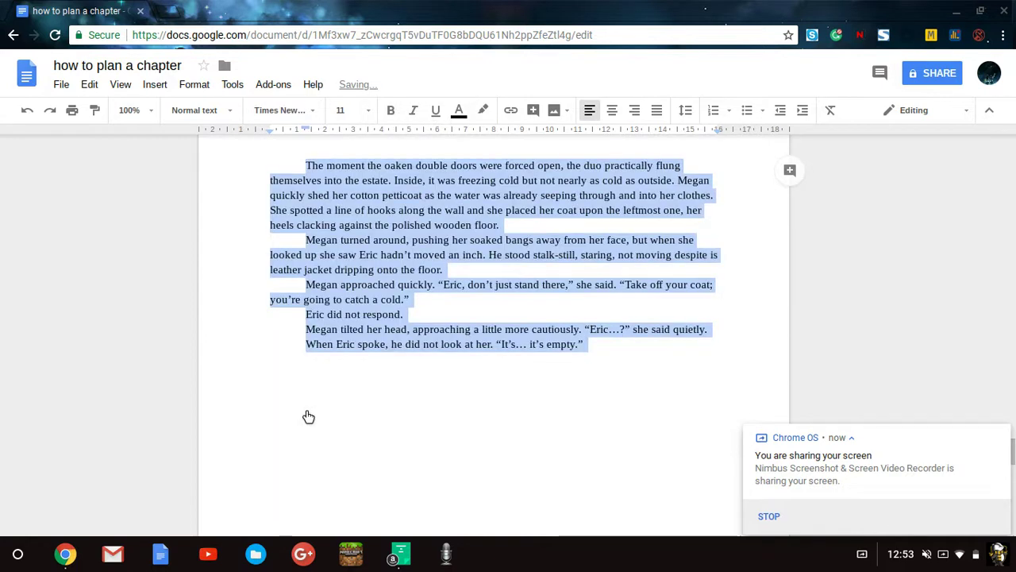
pyautogui.click(369, 111)
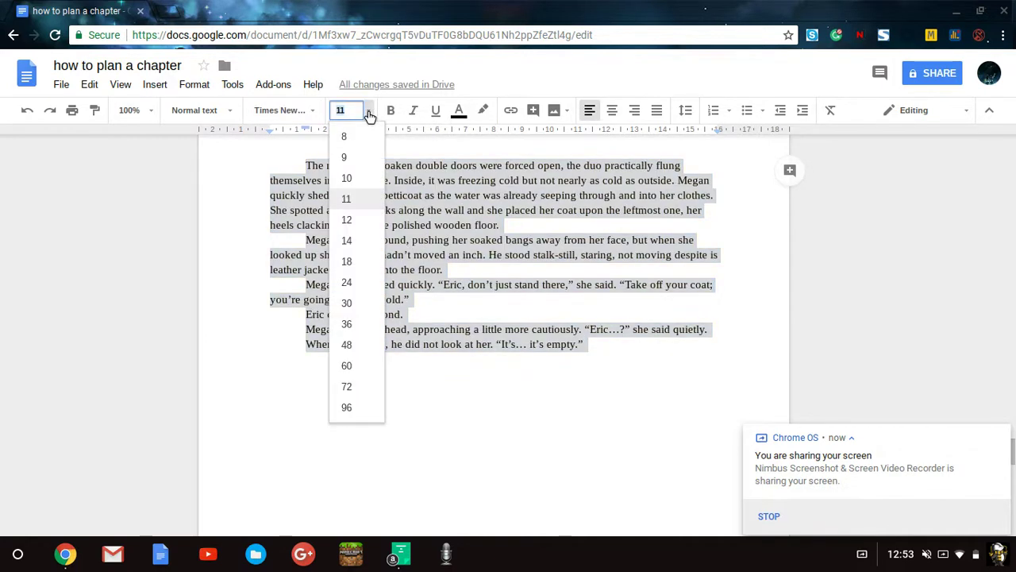
pyautogui.click(347, 220)
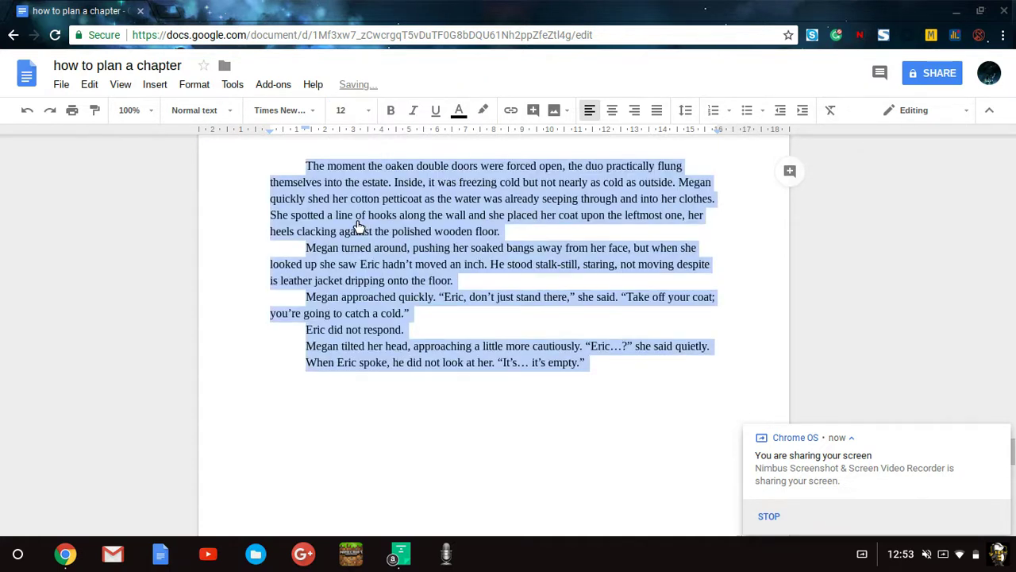
pyautogui.click(476, 329)
# Step: Select the chapter's prose paragraphs and bring up the line spacing choices
pyautogui.click(267, 163)
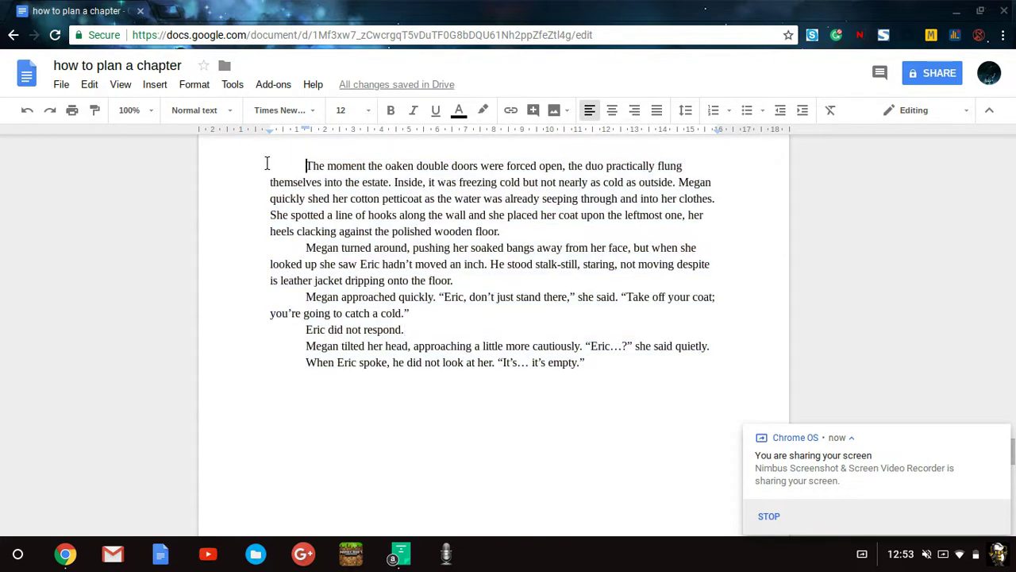
pyautogui.hotkey('ctrl', 'shift', 'Down')
pyautogui.hotkey('ctrl', 'shift', 'Down')
pyautogui.hotkey('ctrl', 'shift', 'Down')
pyautogui.hotkey('ctrl', 'shift', 'Down')
pyautogui.hotkey('ctrl', 'shift', 'Down')
pyautogui.hotkey('ctrl', 'shift', 'Down')
pyautogui.hotkey('ctrl', 'shift', 'Down')
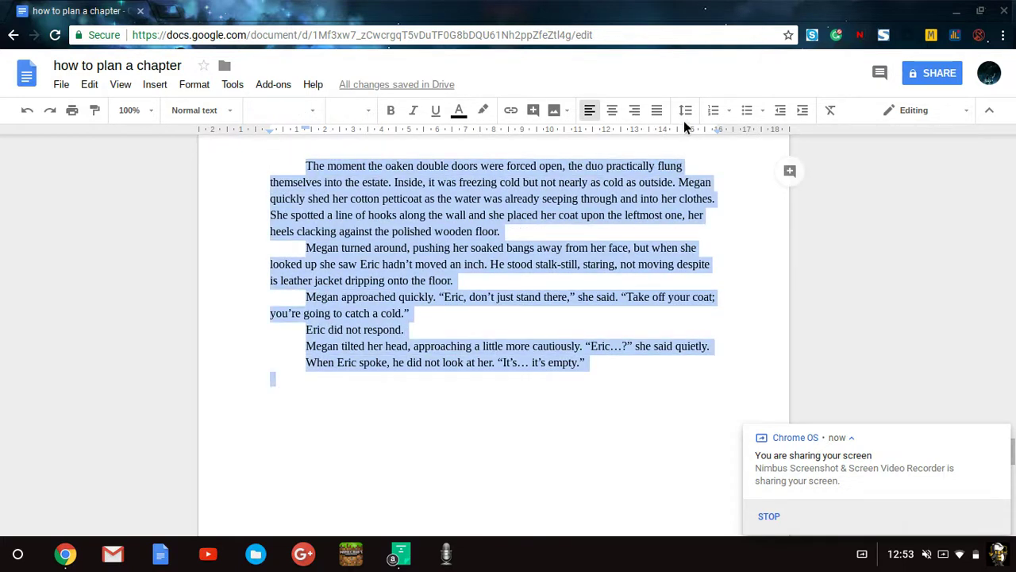
pyautogui.click(686, 112)
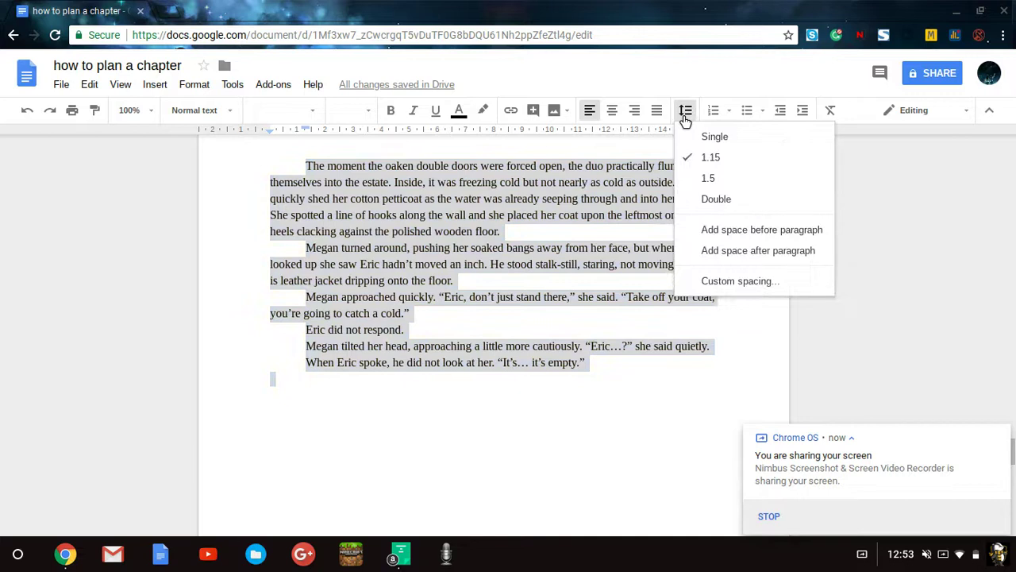
# Step: Single-space the selected paragraphs, then select all chapter text to the end
pyautogui.click(727, 139)
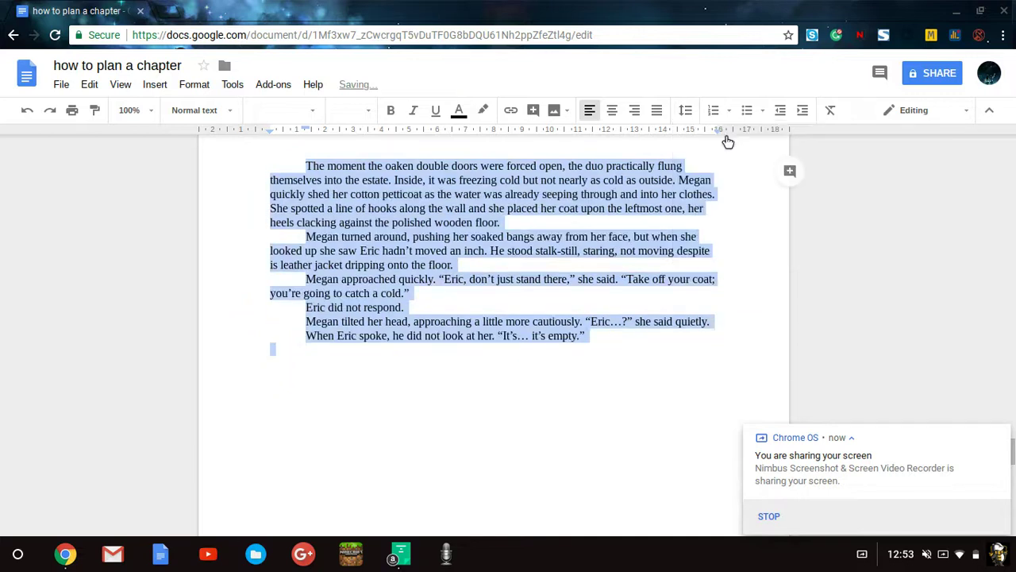
pyautogui.click(368, 222)
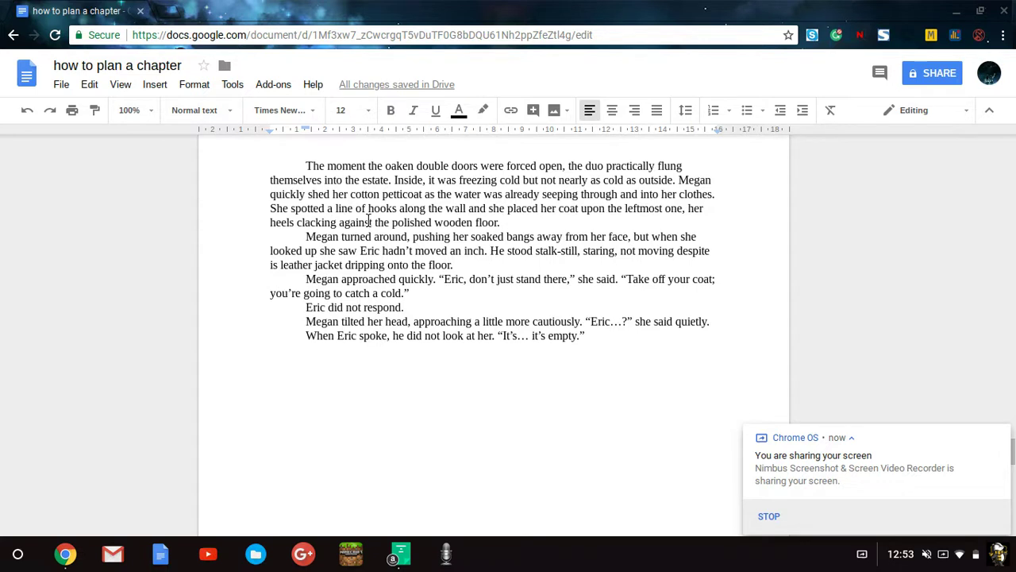
pyautogui.click(267, 163)
pyautogui.hotkey('ctrl', 'shift', 'End')
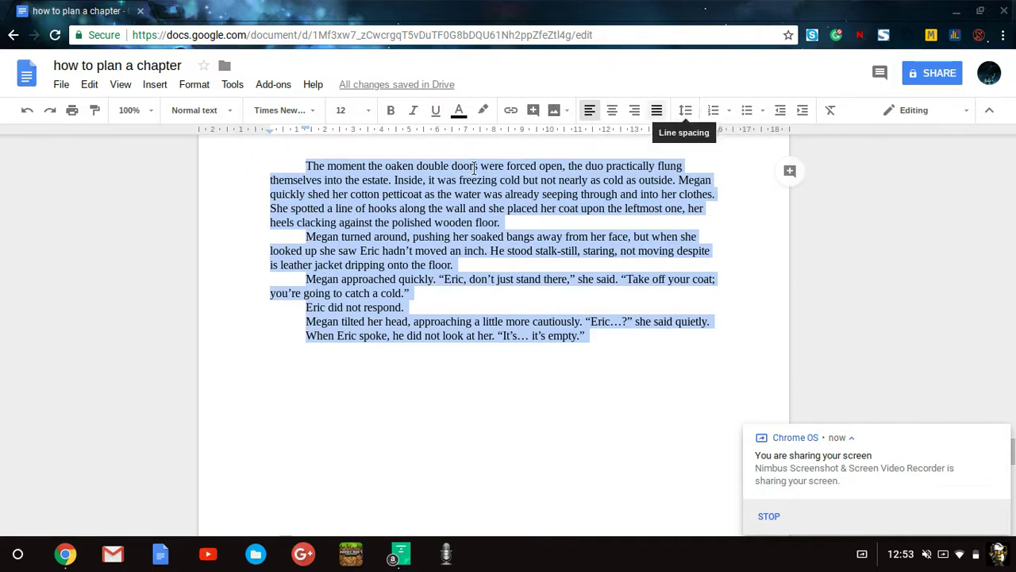
# Step: Set the chapter text to font size 13, then reselect the prose paragraphs
pyautogui.click(368, 111)
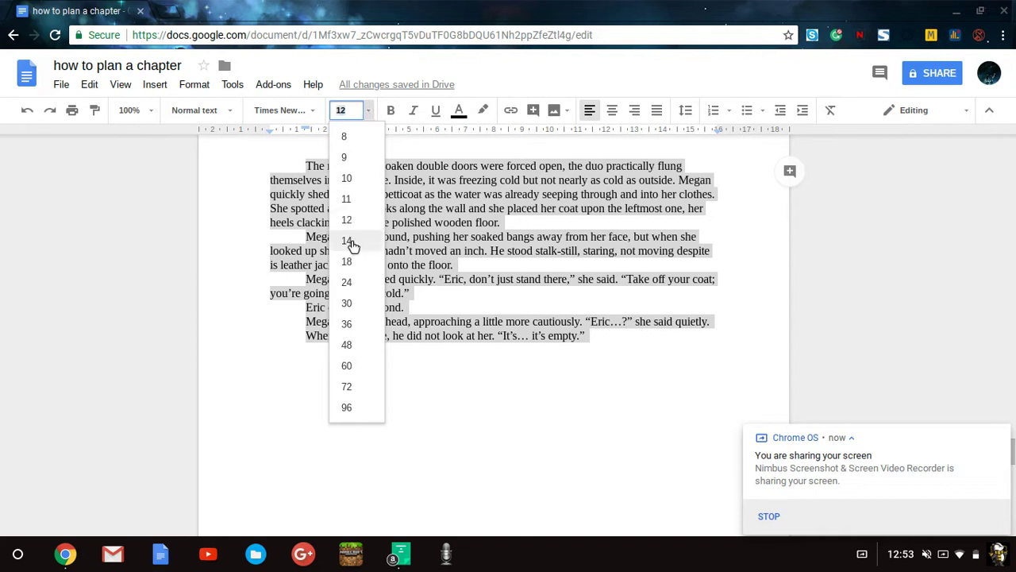
pyautogui.click(350, 242)
pyautogui.click(366, 113)
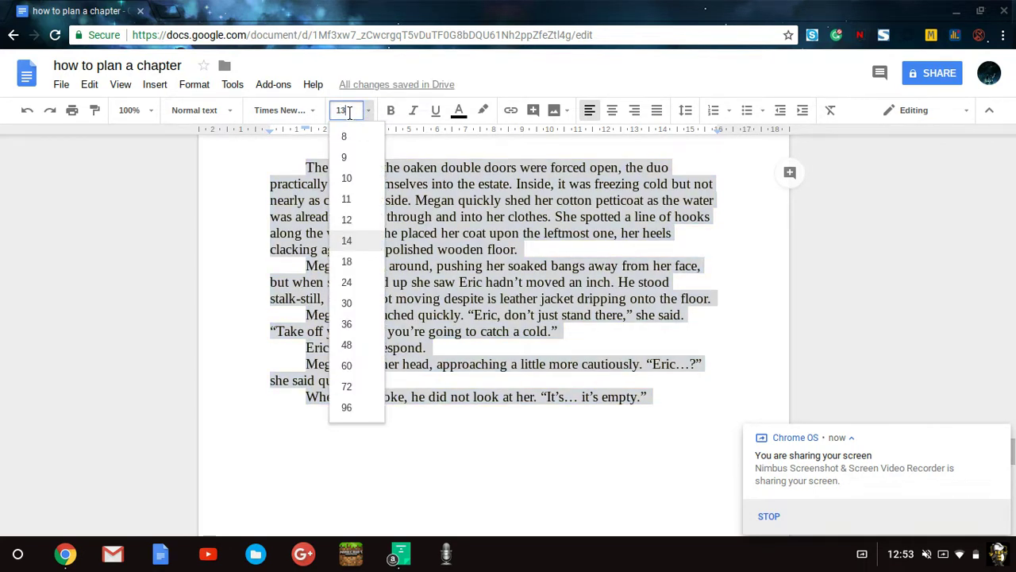
pyautogui.click(371, 116)
pyautogui.click(351, 111)
pyautogui.write('13')
pyautogui.press('Return')
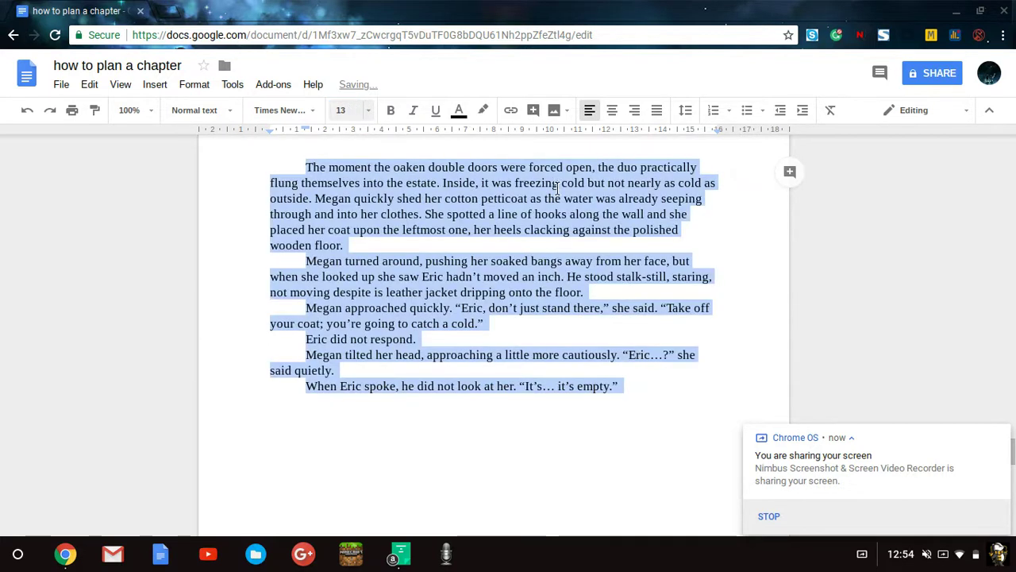
pyautogui.click(533, 229)
pyautogui.click(261, 163)
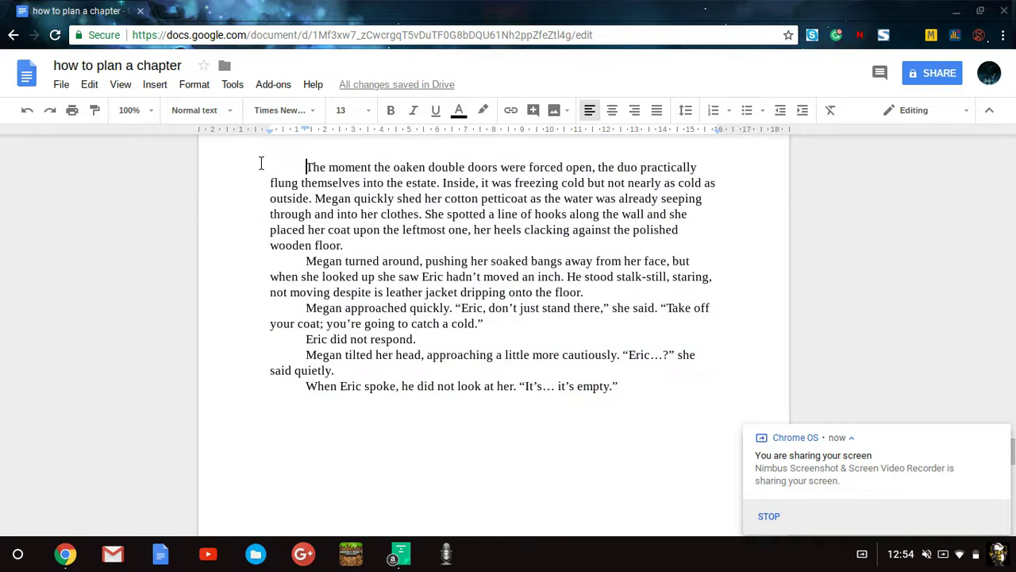
pyautogui.hotkey('shift', 'Down')
pyautogui.hotkey('shift', 'Down')
pyautogui.hotkey('shift', 'Down')
pyautogui.hotkey('shift', 'Down')
pyautogui.hotkey('shift', 'Down')
pyautogui.hotkey('shift', 'Down')
pyautogui.hotkey('shift', 'Down')
pyautogui.hotkey('shift', 'Down')
pyautogui.hotkey('shift', 'Down')
pyautogui.hotkey('shift', 'Down')
pyautogui.hotkey('shift', 'Down')
pyautogui.hotkey('shift', 'Down')
pyautogui.hotkey('shift', 'Down')
pyautogui.hotkey('shift', 'Down')
pyautogui.hotkey('shift', 'Down')
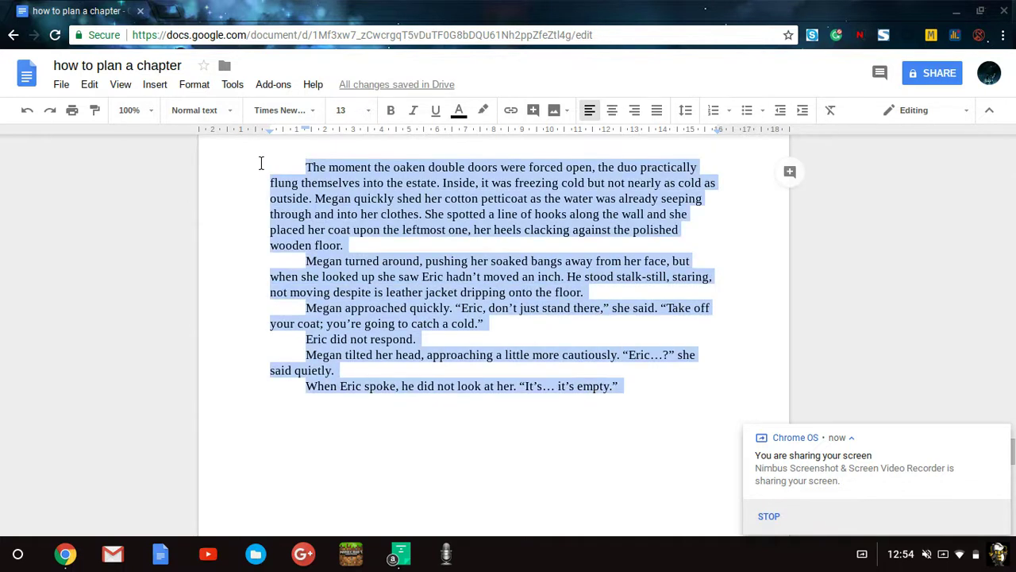
# Step: Justify the selected chapter prose and deselect it
pyautogui.click(657, 111)
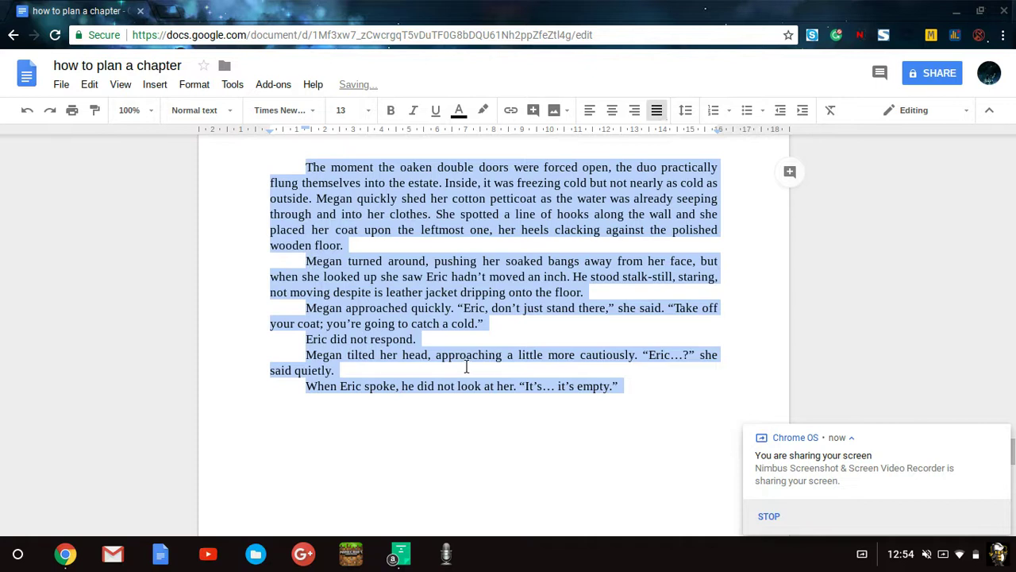
pyautogui.click(729, 183)
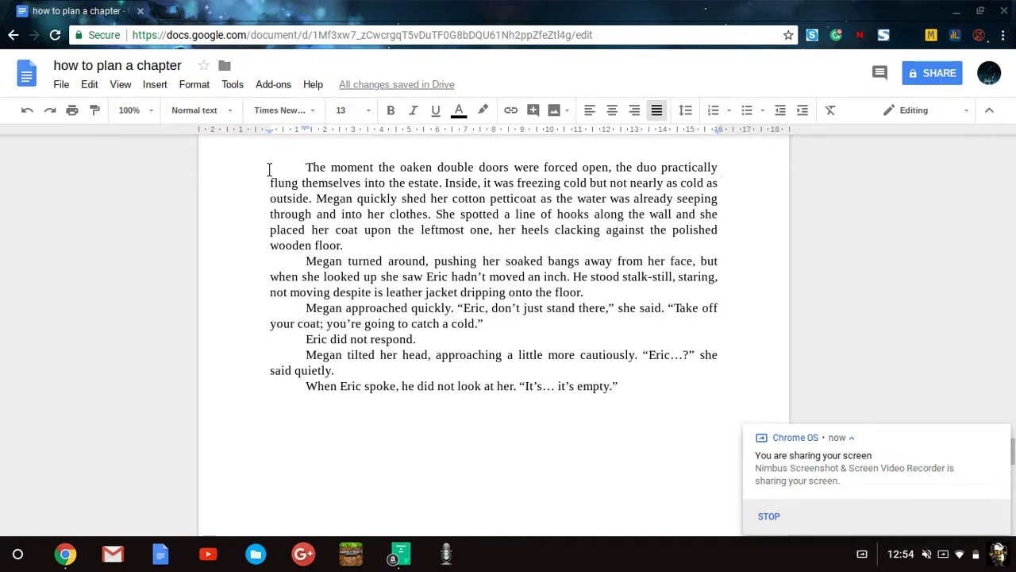
pyautogui.scroll(5, 722, 232)
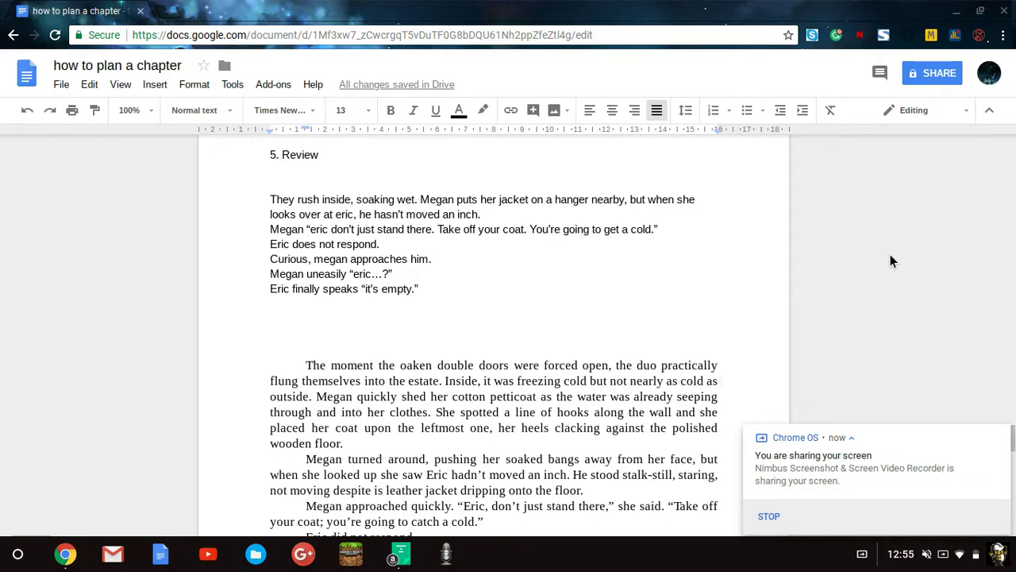
pyautogui.scroll(-5, 891, 254)
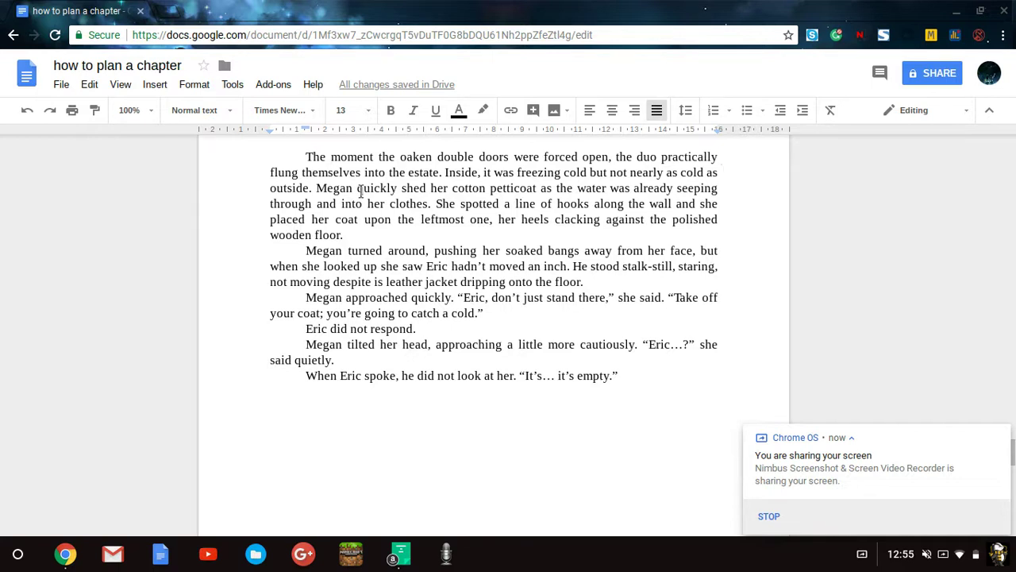
# Step: Append 'when she moved.' after 'wooden floor' and add a comma after 'looked up'
pyautogui.click(342, 236)
pyautogui.write('wh')
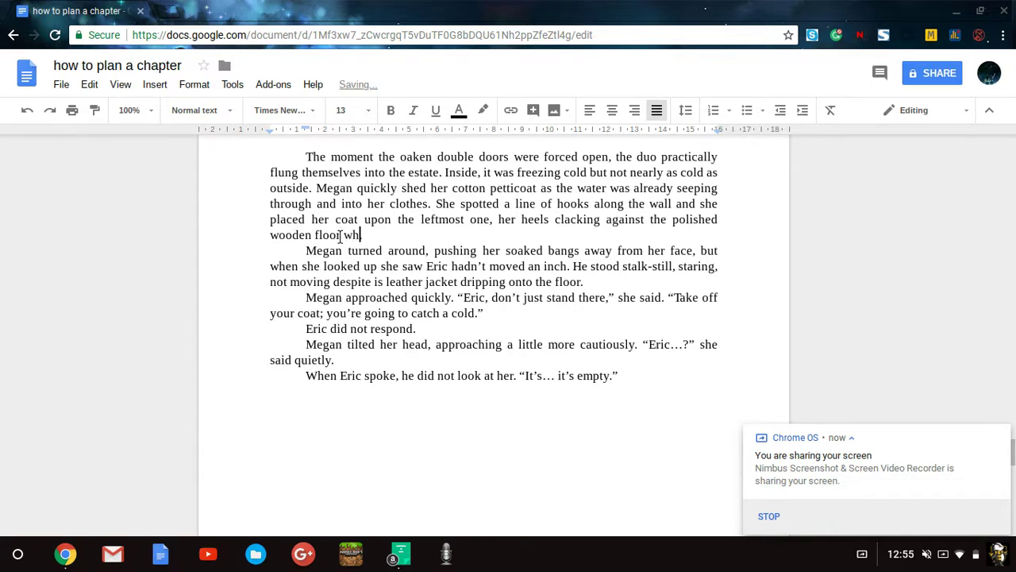
pyautogui.write('en she moved.')
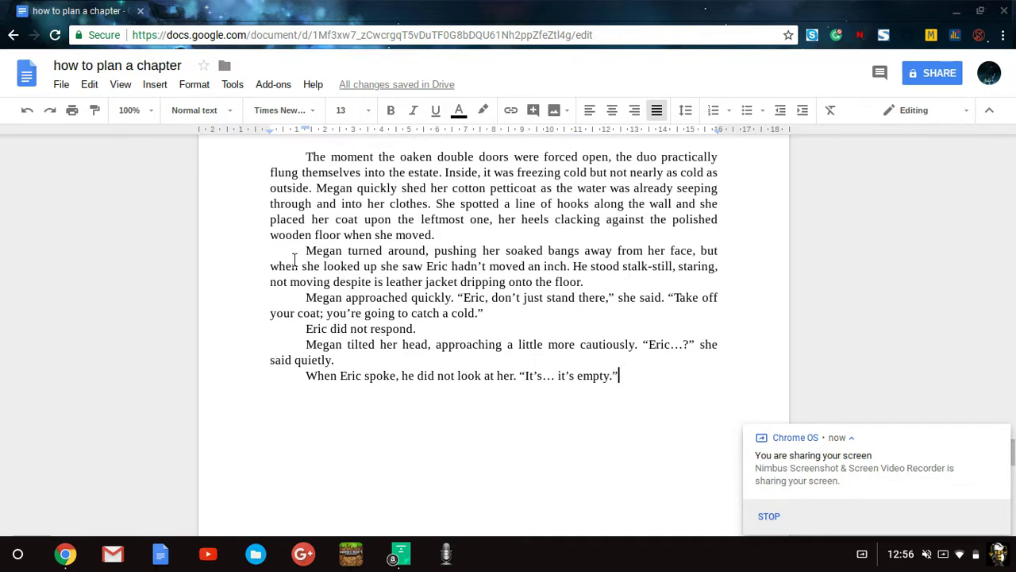
pyautogui.click(377, 268)
pyautogui.write(',')
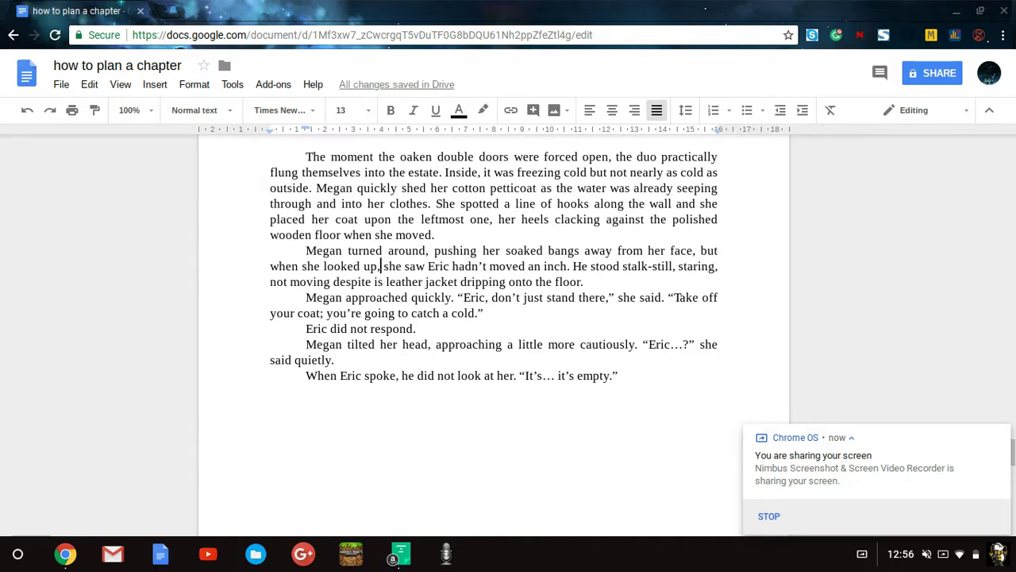
pyautogui.click(629, 374)
pyautogui.scroll(2, 644, 370)
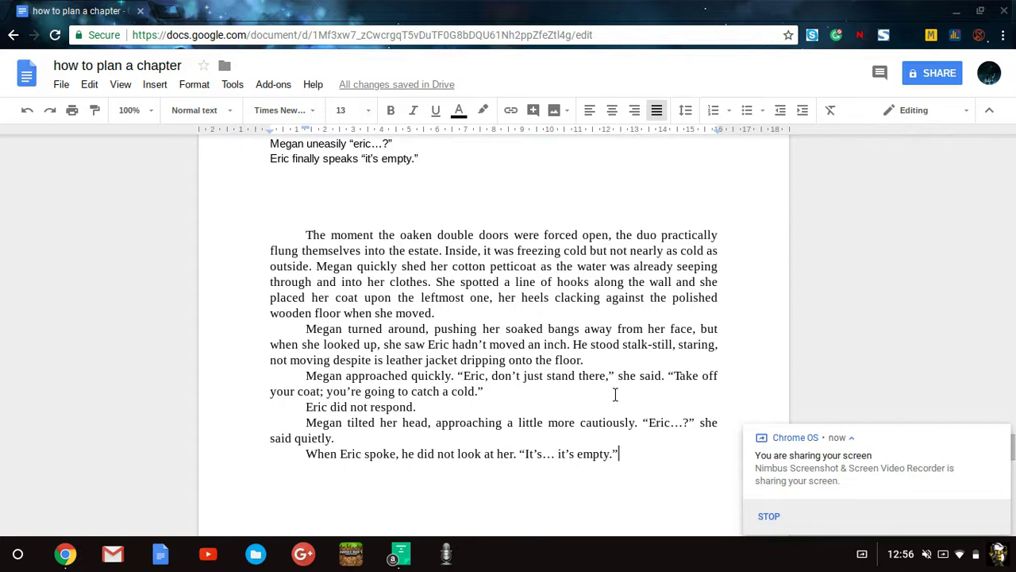
pyautogui.scroll(2, 612, 394)
pyautogui.moveTo(491, 422); pyautogui.dragTo(569, 422)
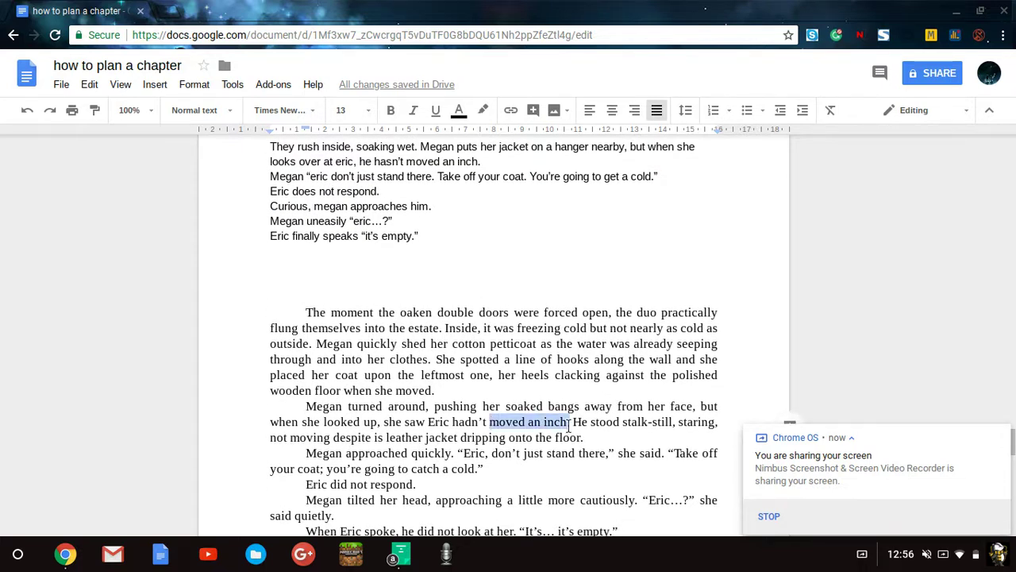
pyautogui.click(408, 161)
pyautogui.hotkey('ctrl', 'shift', 'Right')
pyautogui.hotkey('ctrl', 'shift', 'Right')
pyautogui.hotkey('ctrl', 'shift', 'Right')
pyautogui.hotkey('ctrl', 'shift', 'Right')
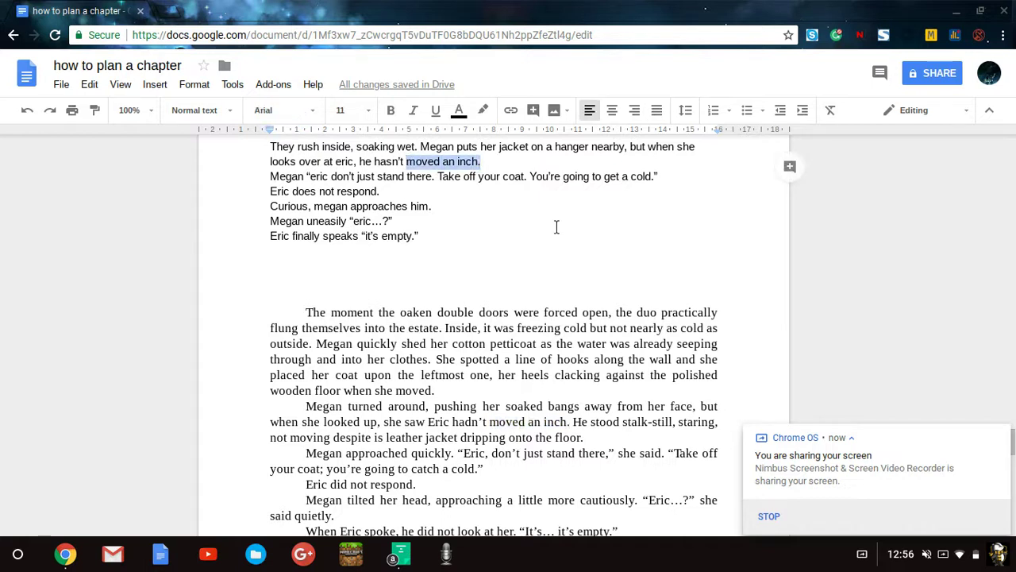
pyautogui.click(615, 434)
pyautogui.scroll(-5, 615, 434)
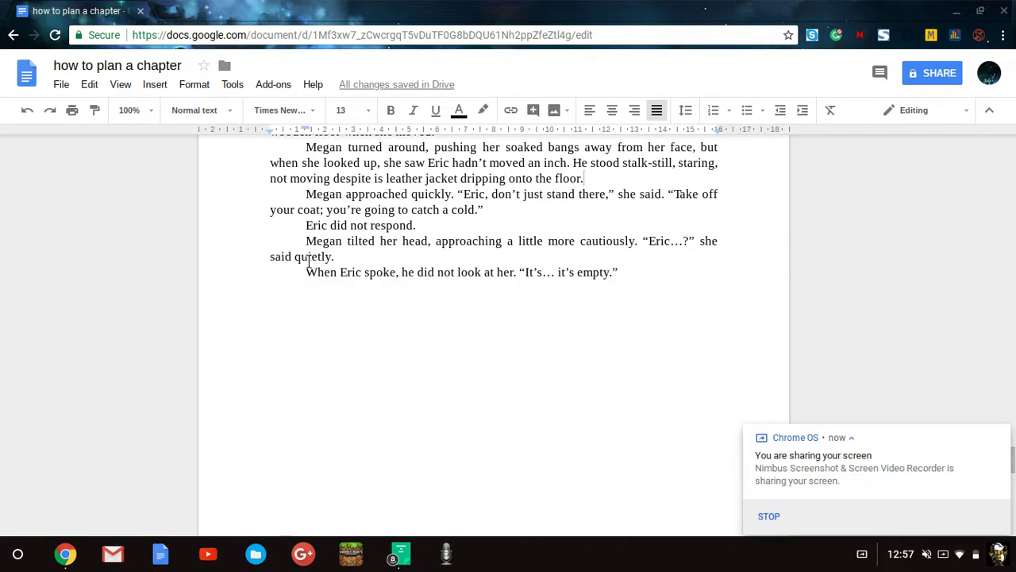
pyautogui.click(635, 242)
pyautogui.press('BackSpace')
pyautogui.press('BackSpace')
pyautogui.press('BackSpace')
pyautogui.press('BackSpace')
pyautogui.press('BackSpace')
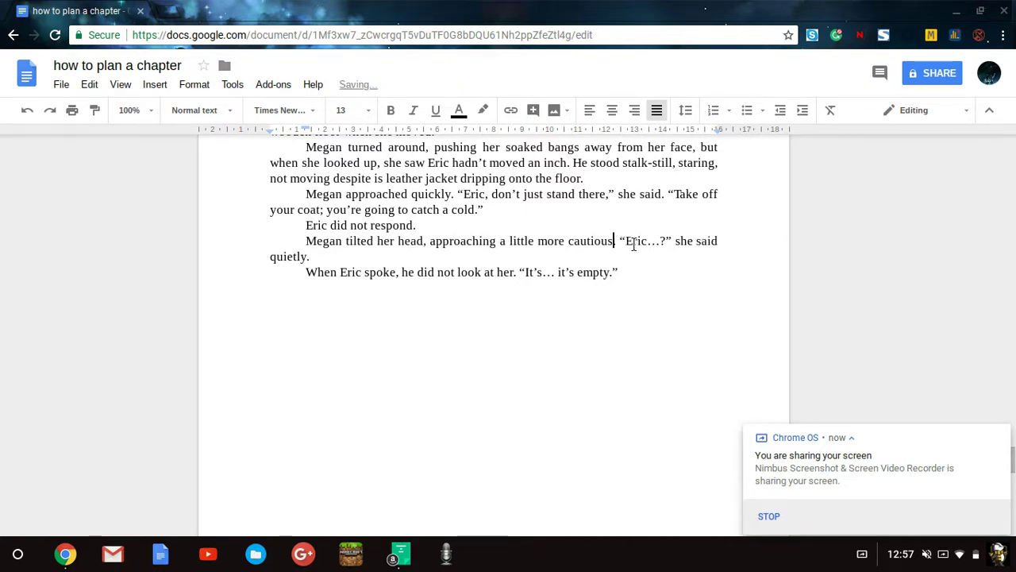
pyautogui.press('BackSpace')
pyautogui.press('BackSpace')
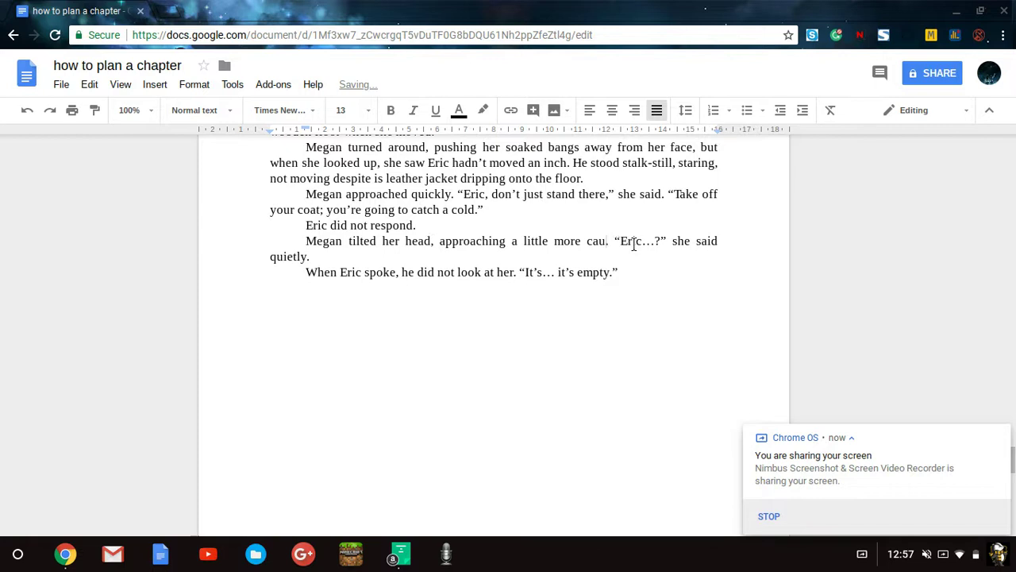
pyautogui.press('BackSpace')
pyautogui.press('BackSpace')
pyautogui.press('BackSpace')
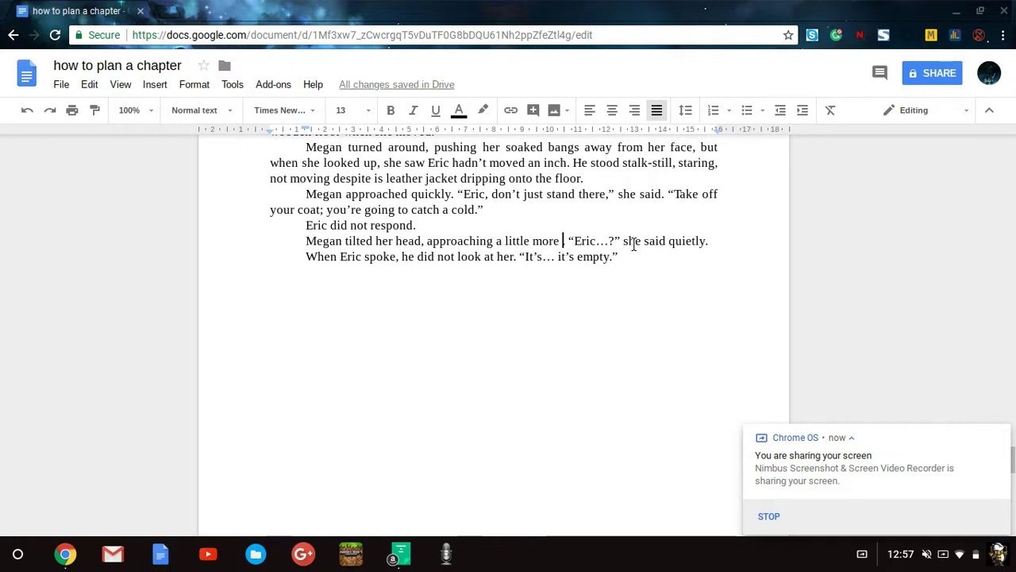
pyautogui.press('BackSpace')
pyautogui.press('BackSpace')
pyautogui.press('BackSpace')
pyautogui.press('BackSpace')
pyautogui.press('BackSpace')
pyautogui.press('BackSpace')
pyautogui.press('BackSpace')
pyautogui.press('BackSpace')
pyautogui.press('BackSpace')
pyautogui.press('BackSpace')
pyautogui.press('BackSpace')
pyautogui.press('BackSpace')
pyautogui.press('BackSpace')
pyautogui.press('BackSpace')
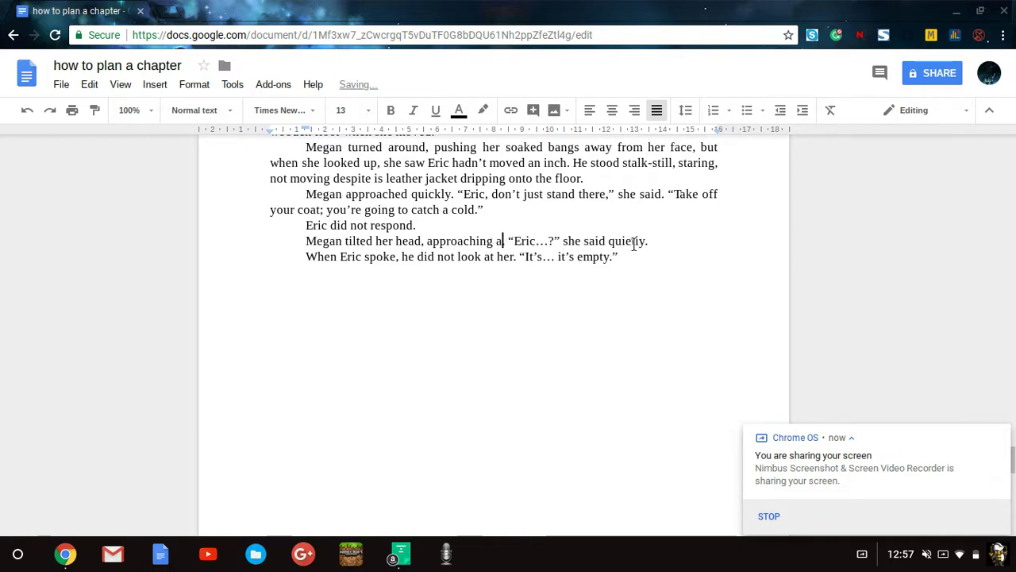
pyautogui.write('with a lit')
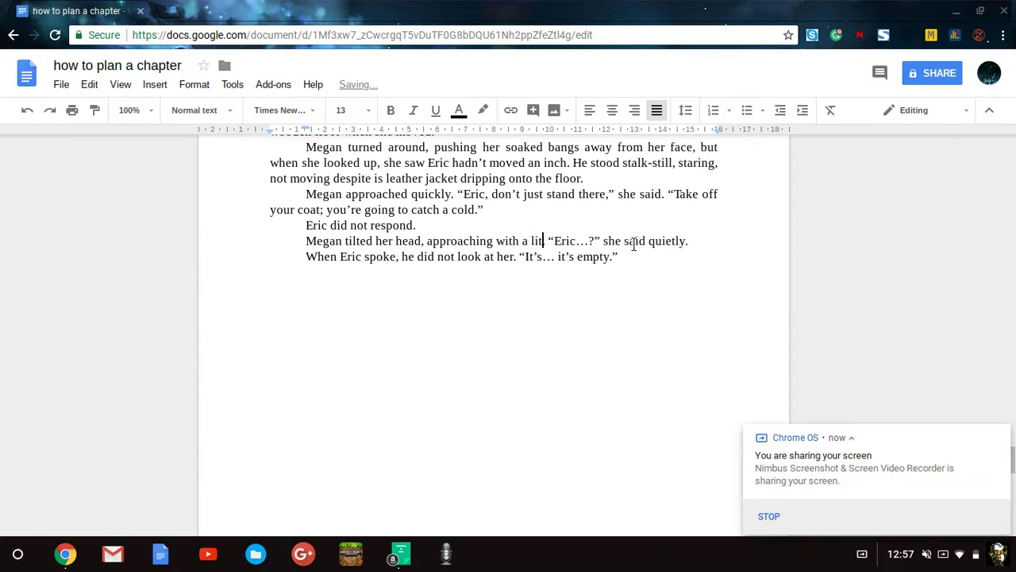
pyautogui.write('le more c')
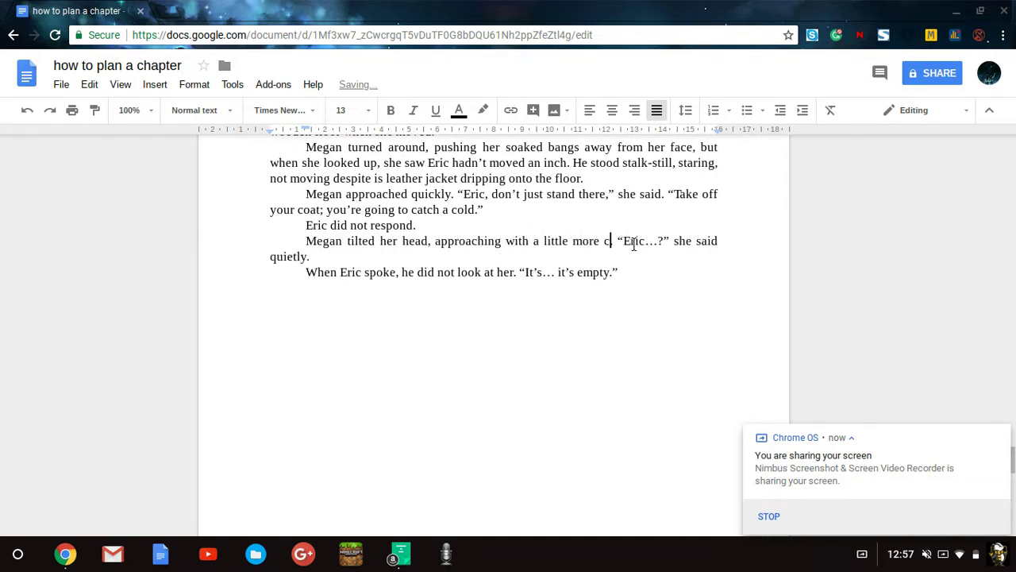
pyautogui.write('aution')
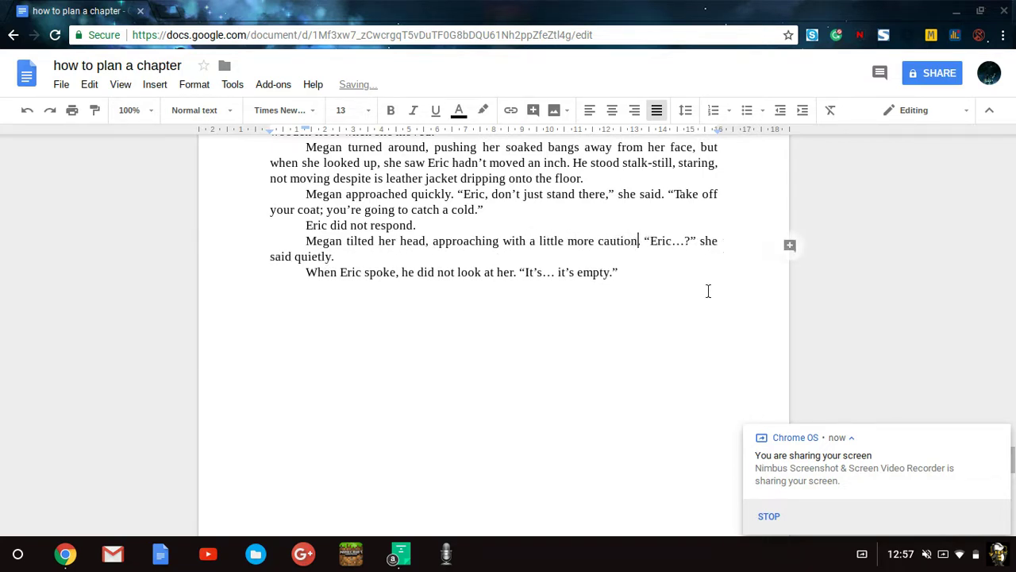
pyautogui.click(671, 281)
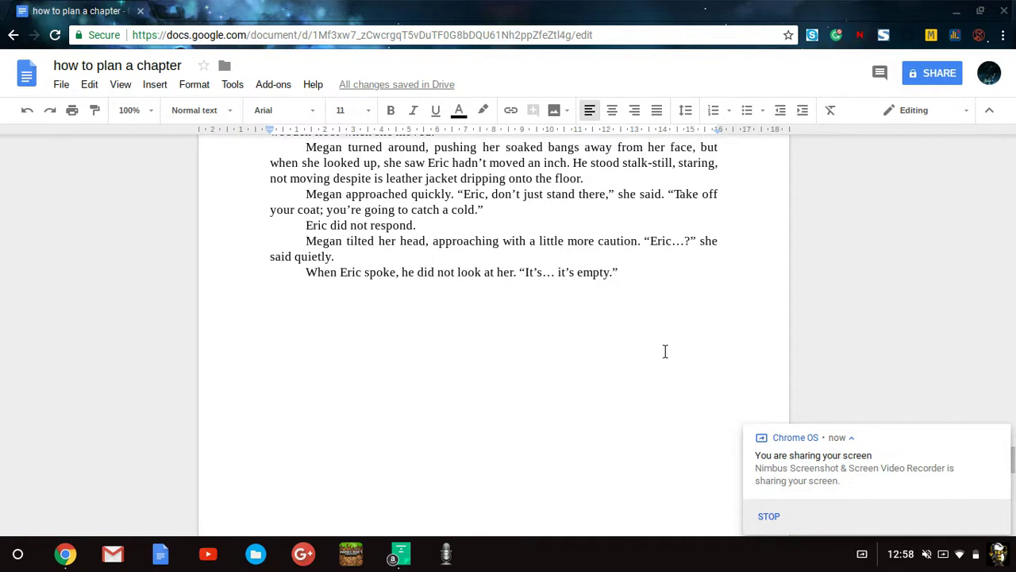
pyautogui.scroll(3, 665, 351)
pyautogui.scroll(-2, 665, 351)
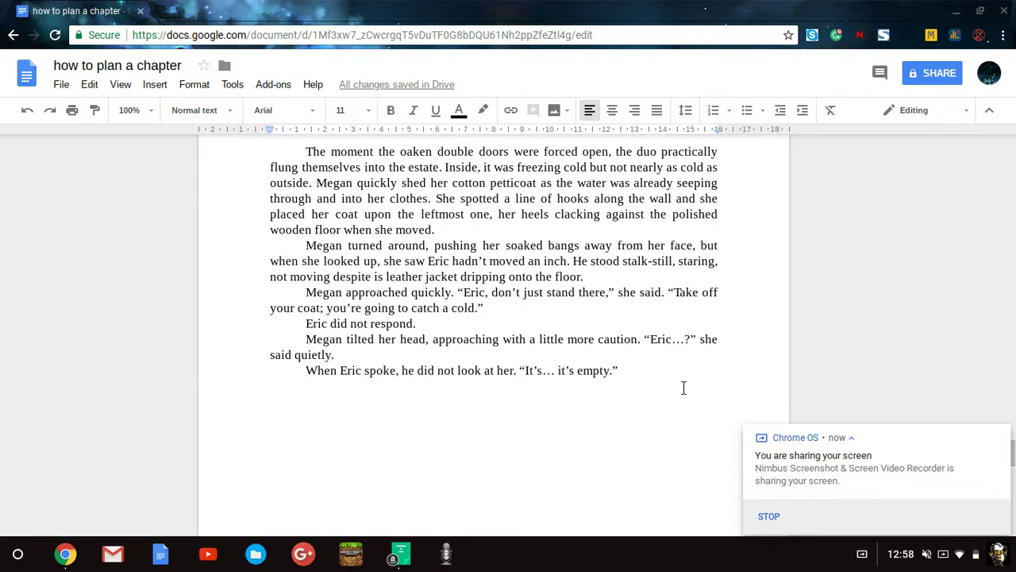
# Step: Start the outline below the story with the lines Intro and Trigger incident
pyautogui.scroll(5, 683, 388)
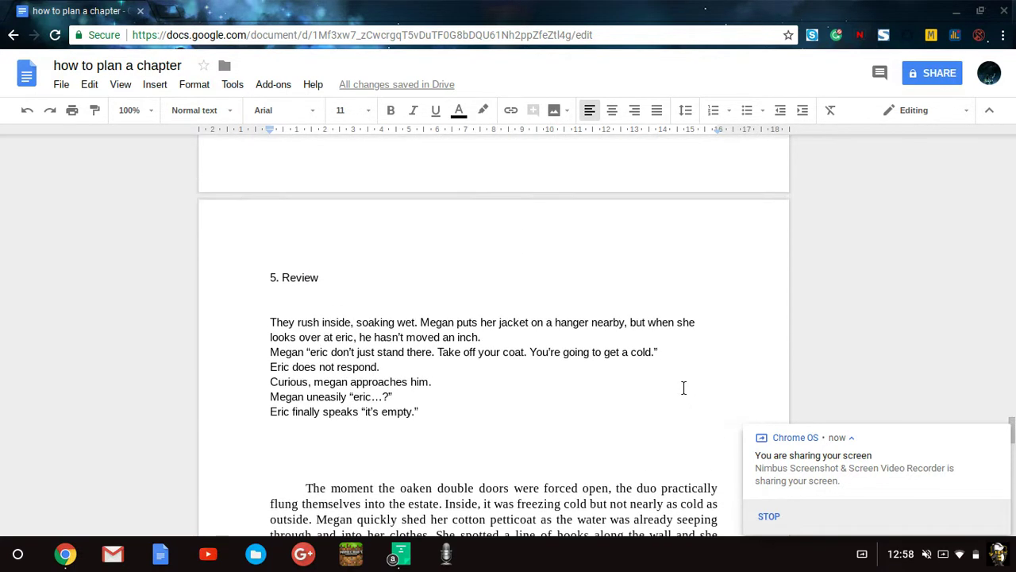
pyautogui.scroll(5, 684, 387)
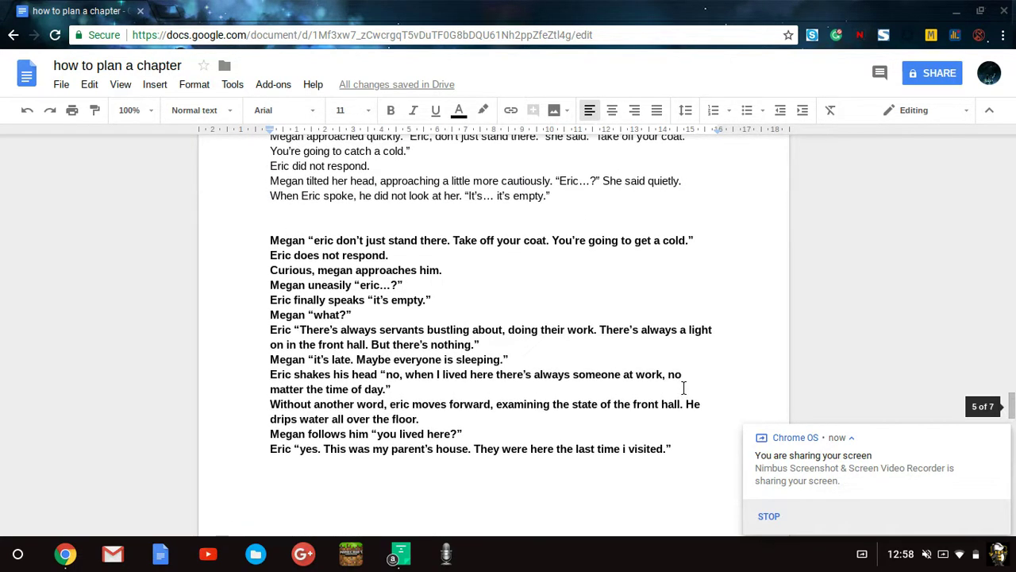
pyautogui.scroll(-10, 684, 388)
pyautogui.scroll(-2, 681, 385)
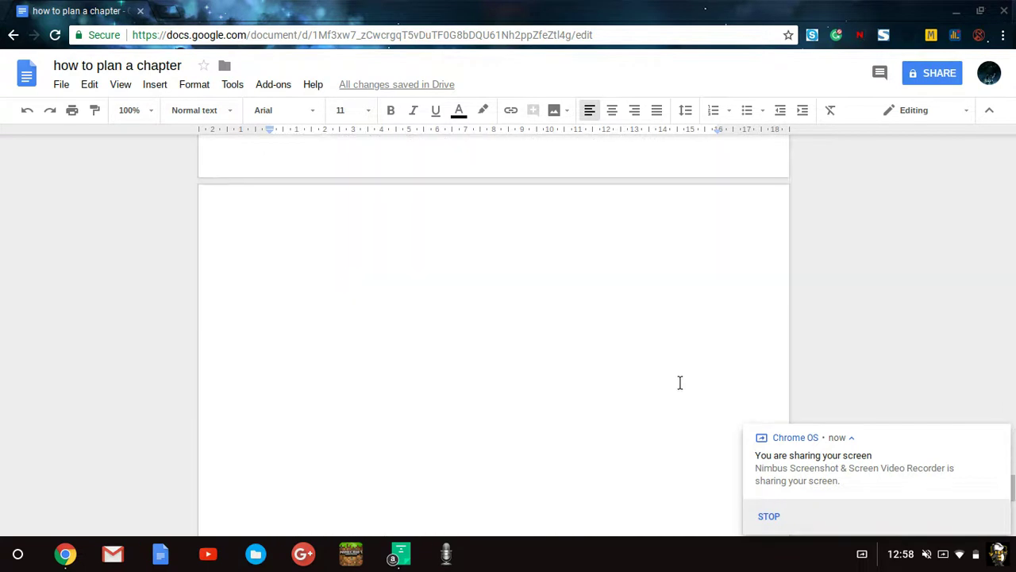
pyautogui.scroll(1, 572, 454)
pyautogui.click(459, 340)
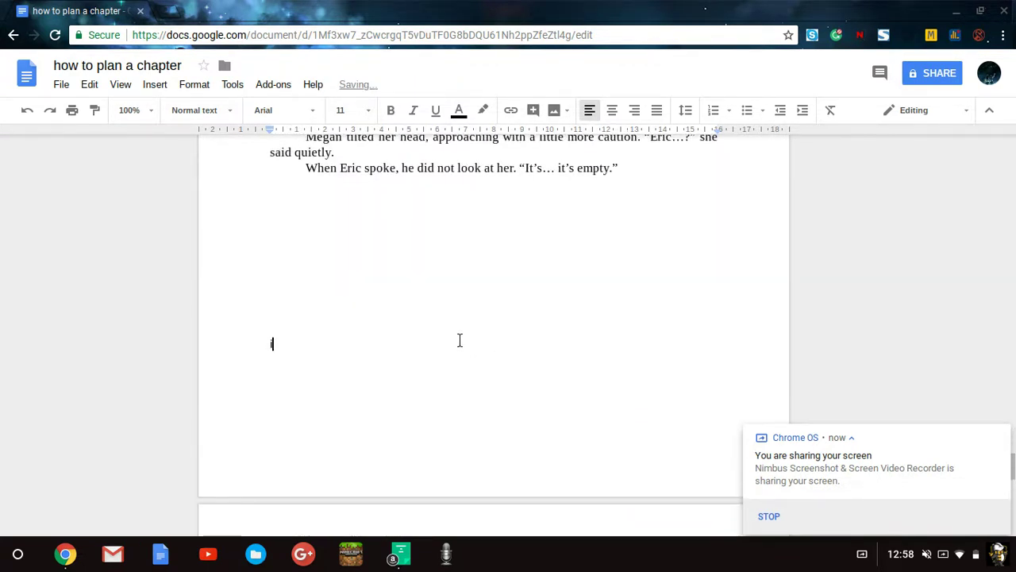
pyautogui.write('intro')
pyautogui.press('Return')
pyautogui.write('trigger incident')
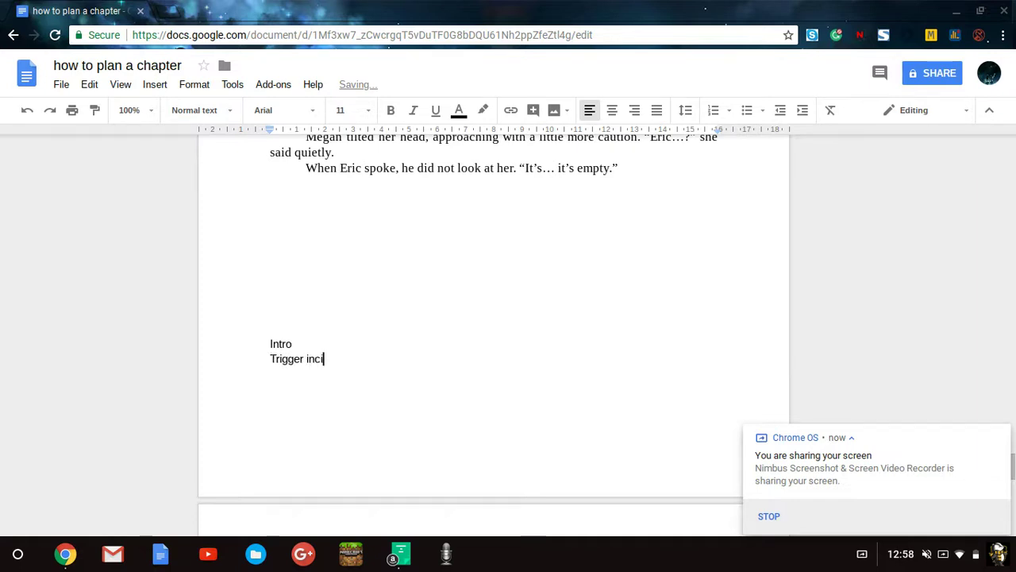
pyautogui.press('Return')
# Step: Add Rising action, Climax and Falling action as the next outline lines
pyautogui.write('rising action')
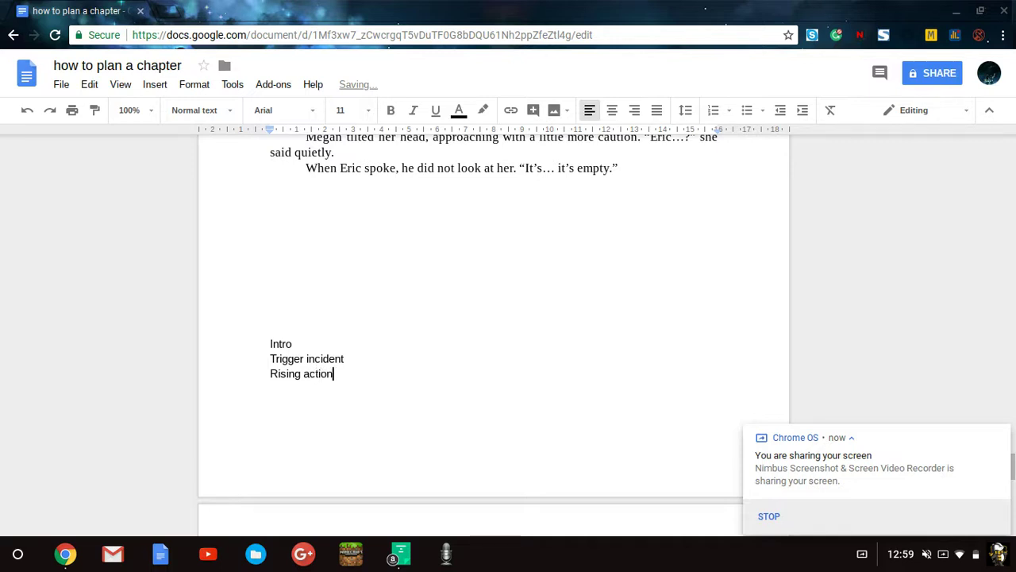
pyautogui.press('Return')
pyautogui.write('climax')
pyautogui.press('Return')
pyautogui.write('Falling c')
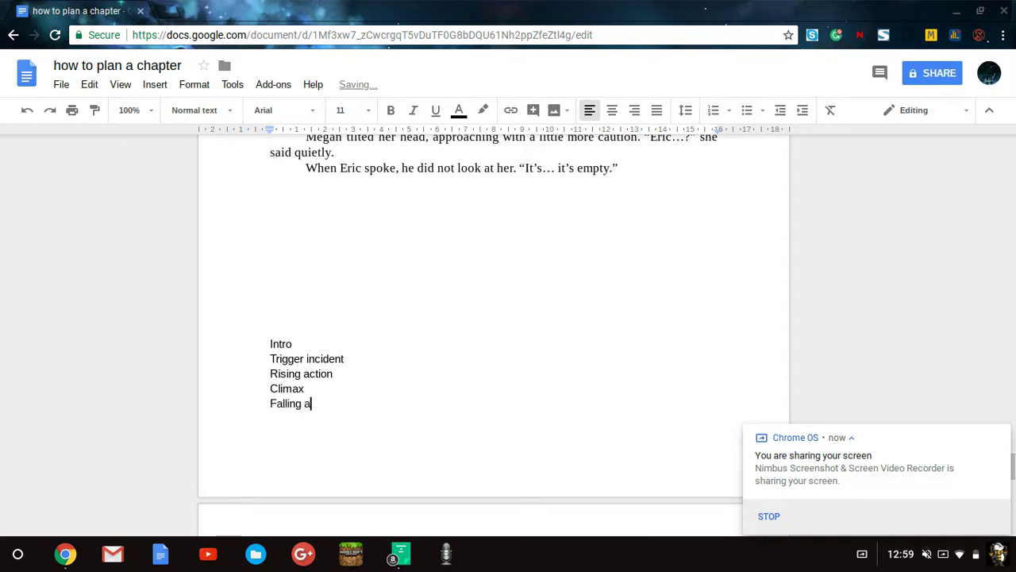
pyautogui.write('ction')
pyautogui.press('Return')
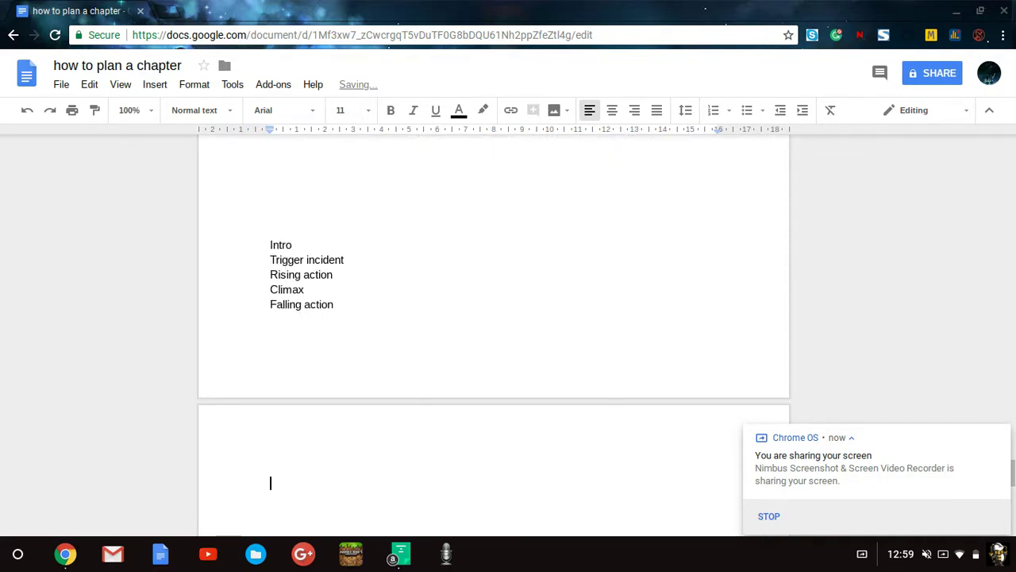
# Step: Push the list onto the next page and add resolution as the final line
pyautogui.press('Up')
pyautogui.press('Up')
pyautogui.press('Up')
pyautogui.press('Up')
pyautogui.press('Up')
pyautogui.press('Up')
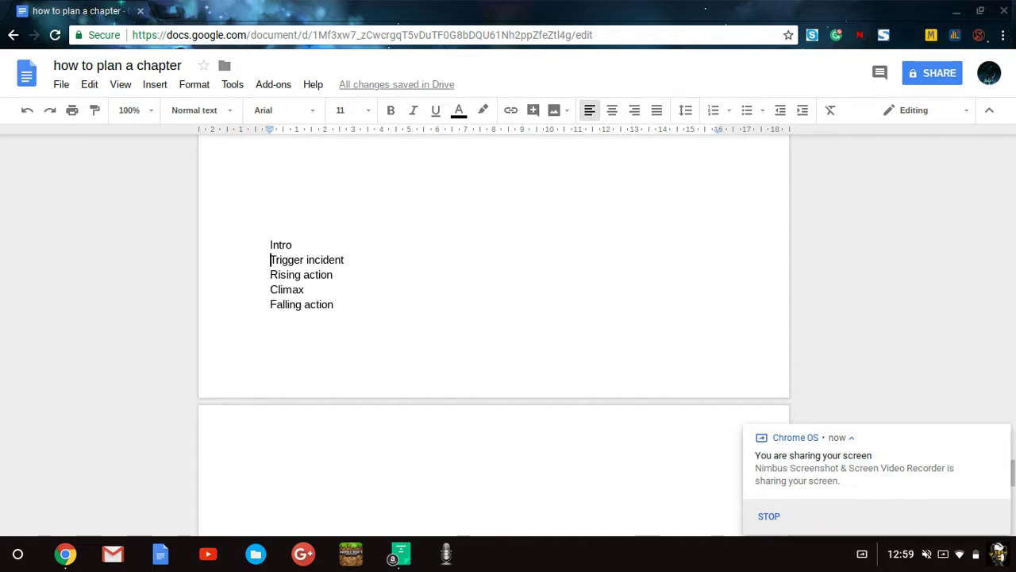
pyautogui.press('Return')
pyautogui.press('Return')
pyautogui.press('Return')
pyautogui.press('Return')
pyautogui.press('Return')
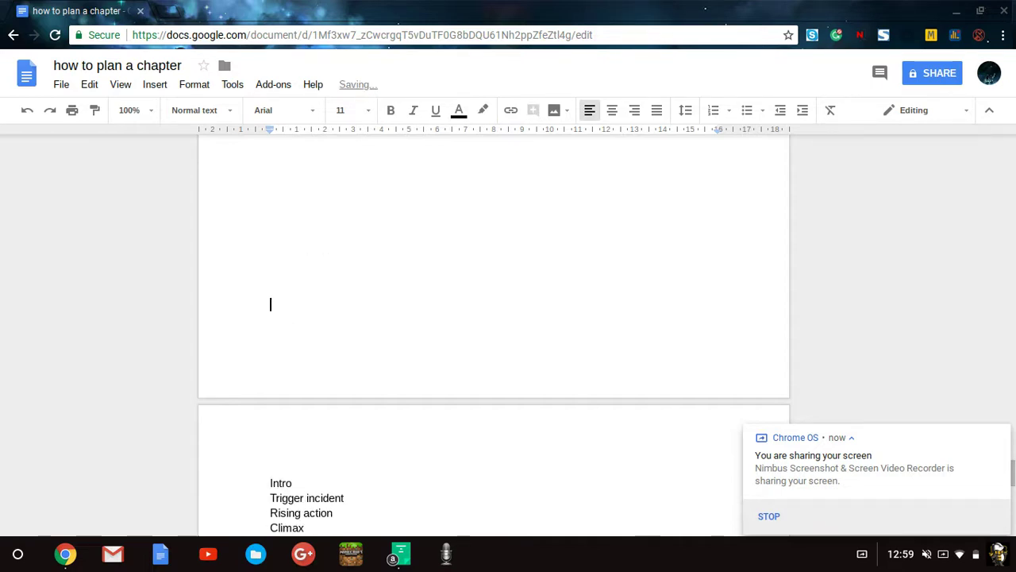
pyautogui.scroll(-2, 492, 333)
pyautogui.click(365, 381)
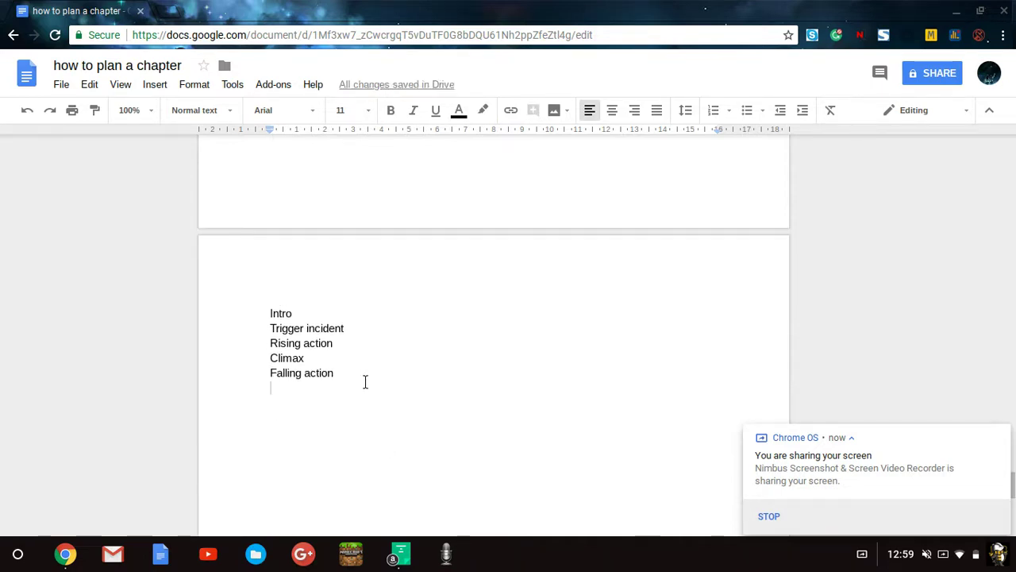
pyautogui.write('resol')
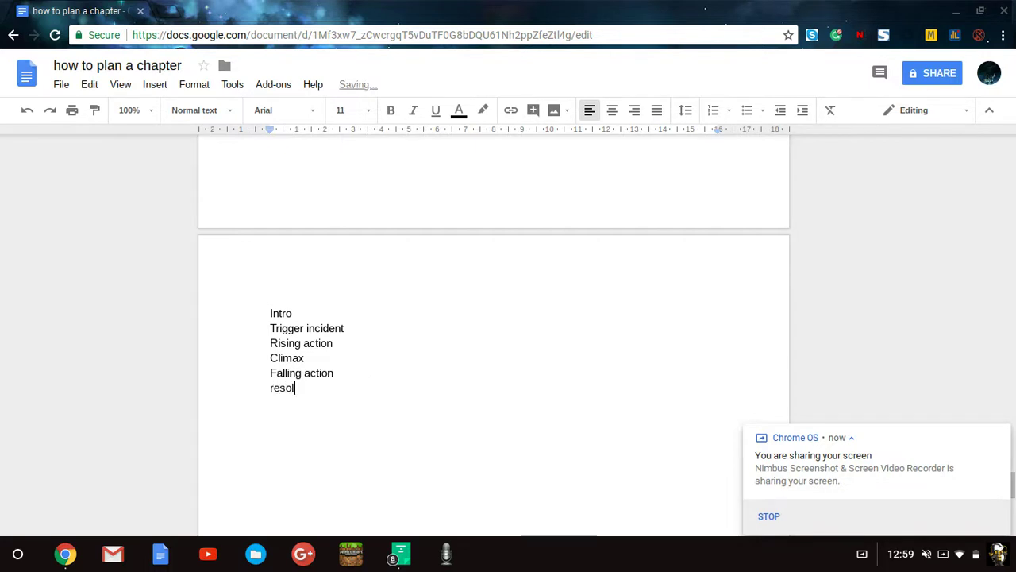
pyautogui.write('ution')
# Step: Try a dash line under Climax, remove it, and return to the start of resolution
pyautogui.click(334, 359)
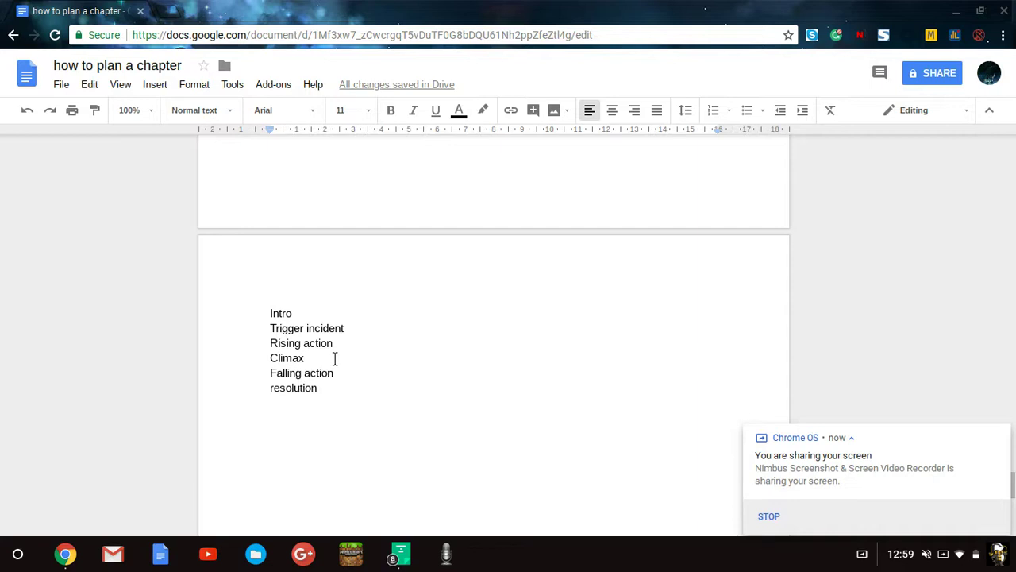
pyautogui.press('Return')
pyautogui.write('-')
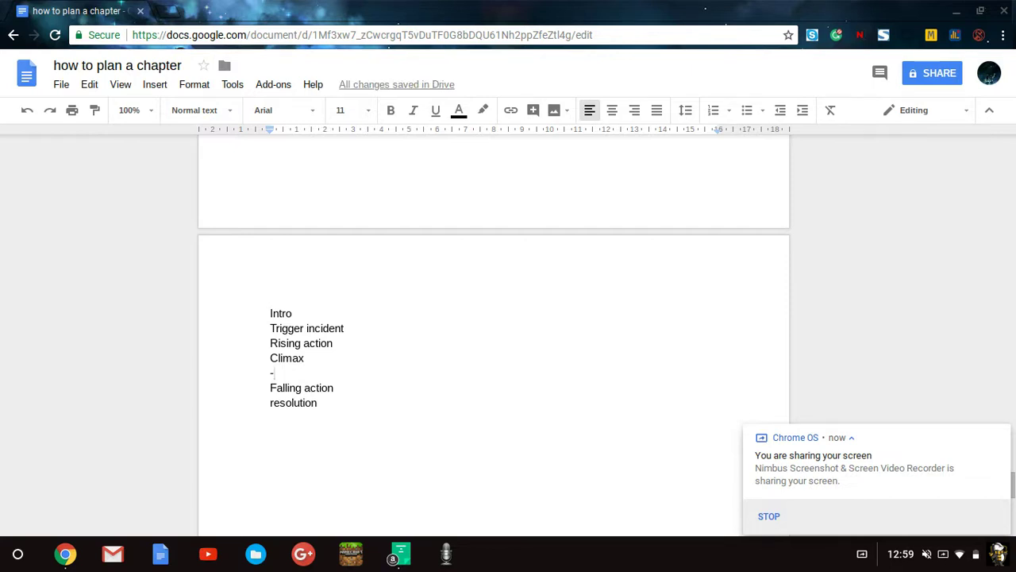
pyautogui.press('BackSpace')
pyautogui.press('BackSpace')
pyautogui.click(305, 387)
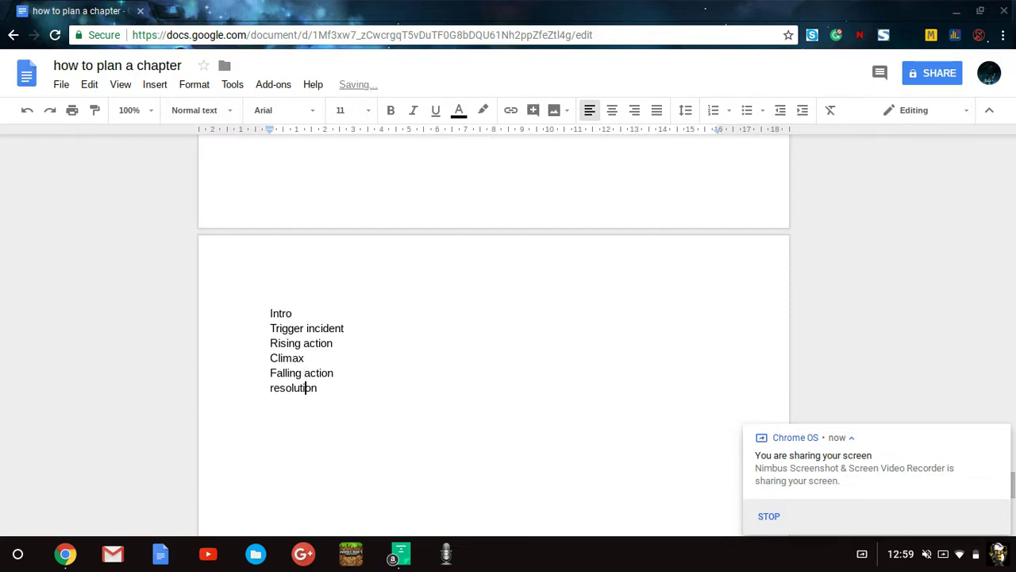
pyautogui.click(271, 387)
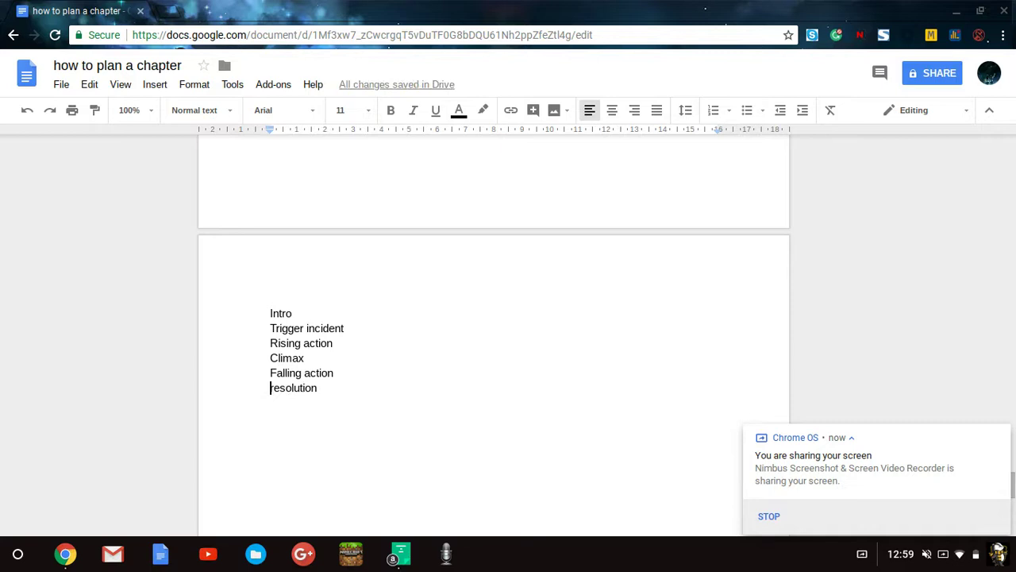
pyautogui.click(318, 387)
pyautogui.scroll(10, 449, 515)
pyautogui.scroll(15, 501, 414)
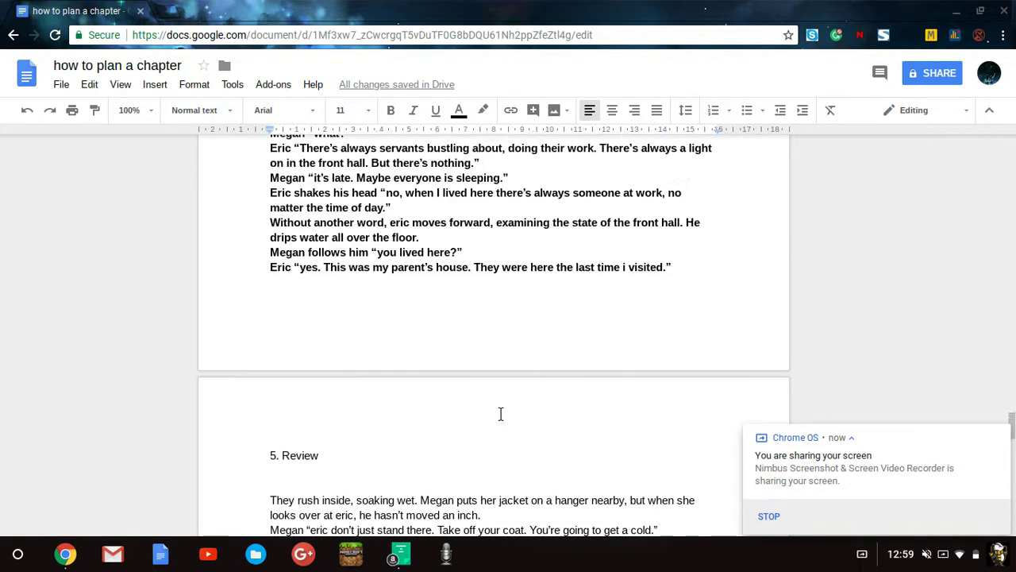
pyautogui.scroll(15, 501, 413)
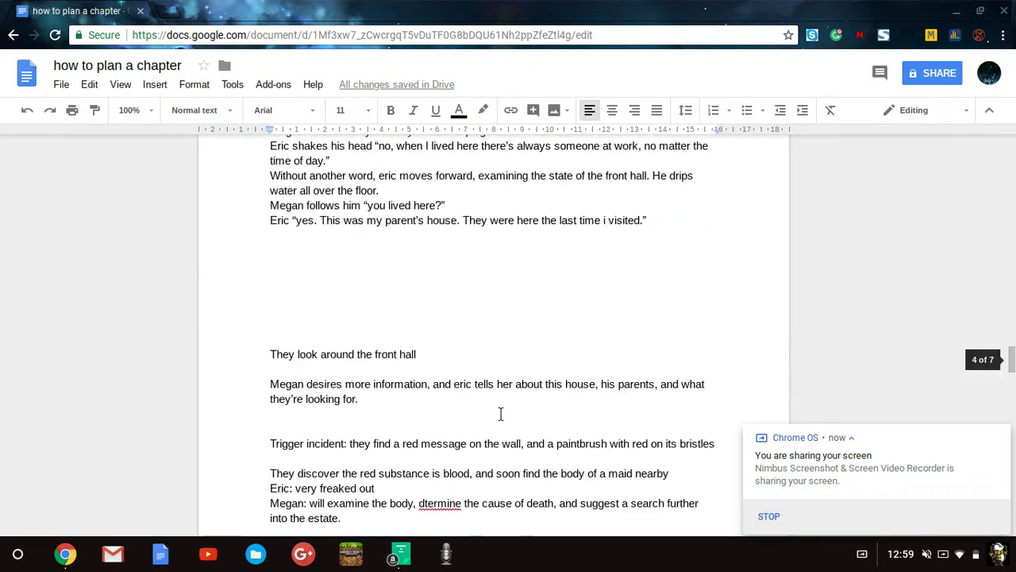
pyautogui.scroll(15, 501, 413)
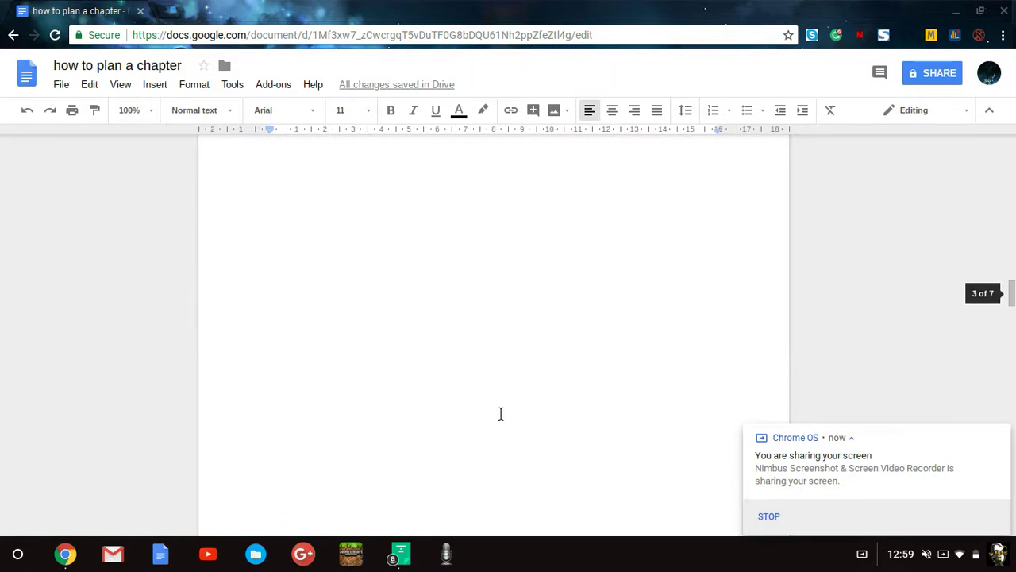
pyautogui.scroll(15, 501, 414)
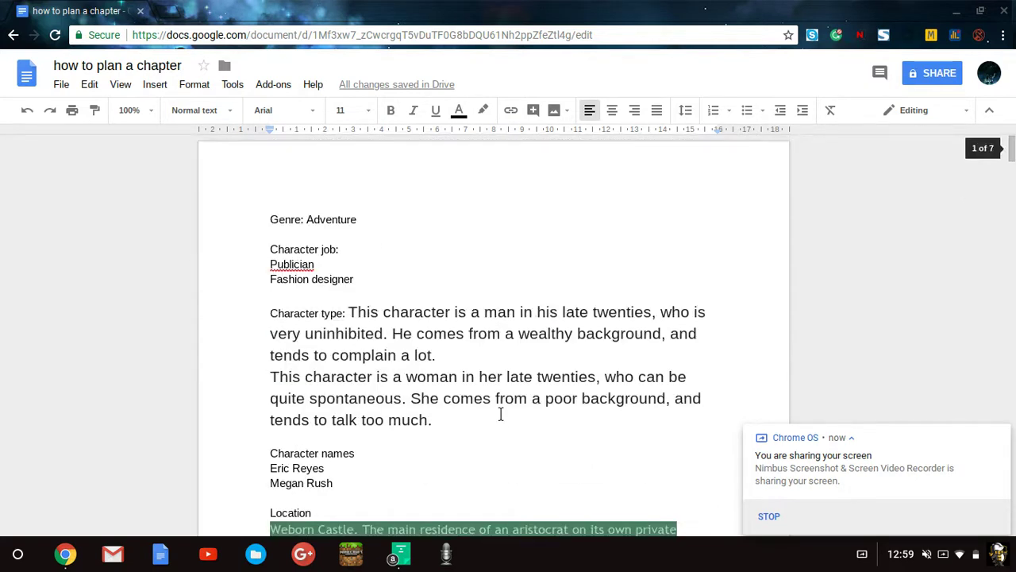
pyautogui.scroll(-15, 501, 414)
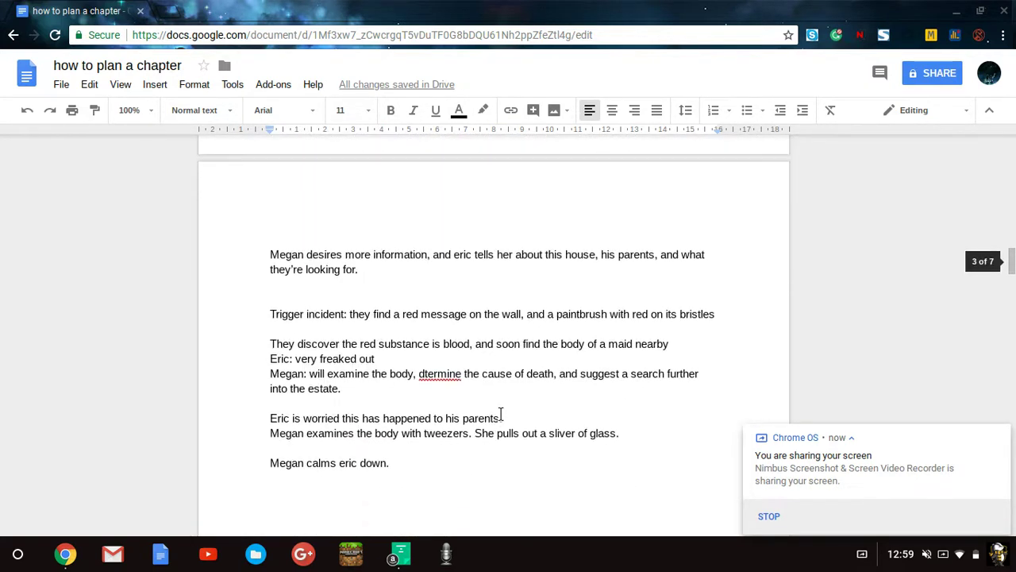
pyautogui.scroll(-10, 501, 414)
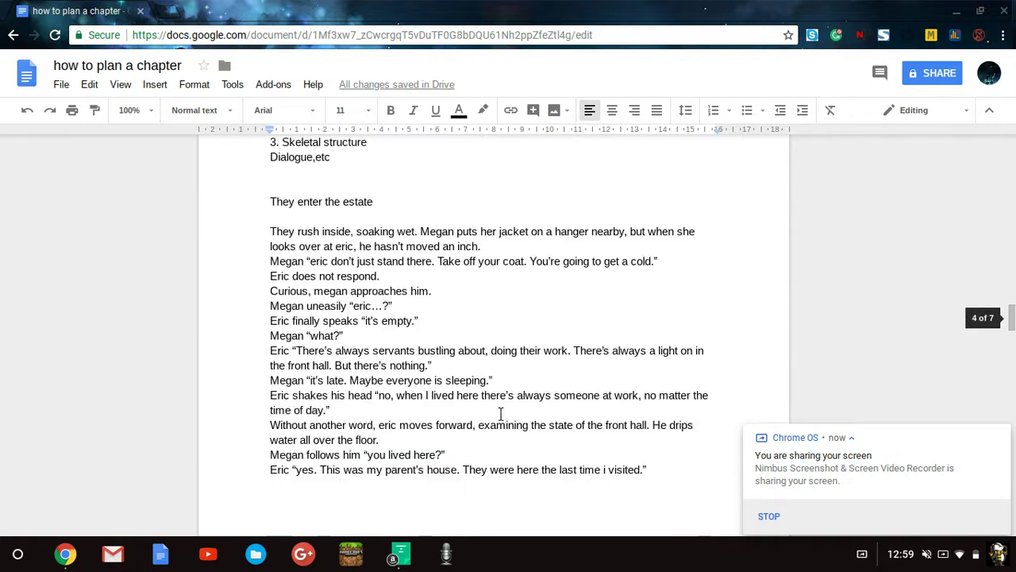
pyautogui.scroll(-4, 529, 316)
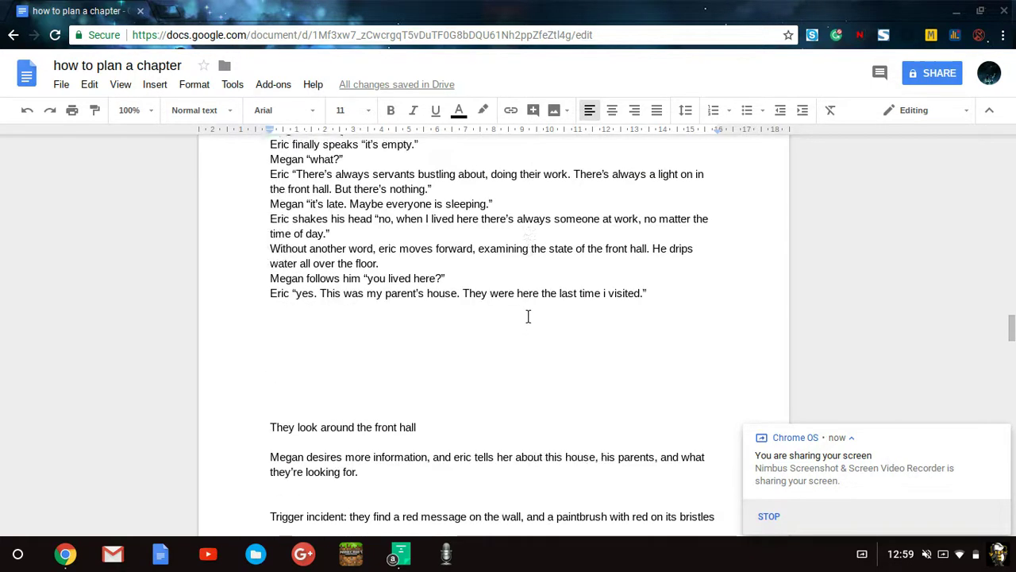
pyautogui.scroll(20, 528, 316)
pyautogui.scroll(-10, 528, 316)
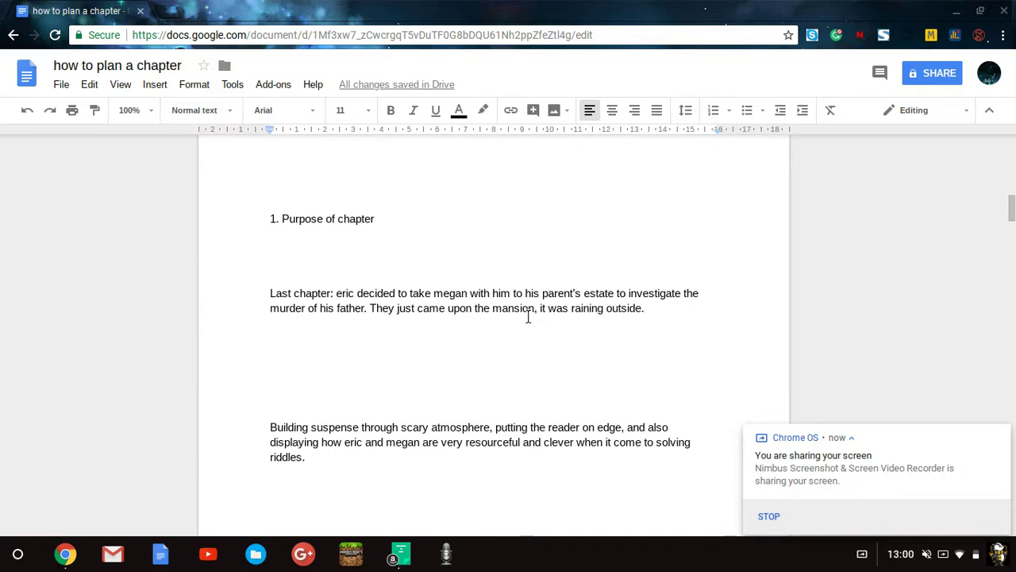
pyautogui.scroll(-4, 861, 221)
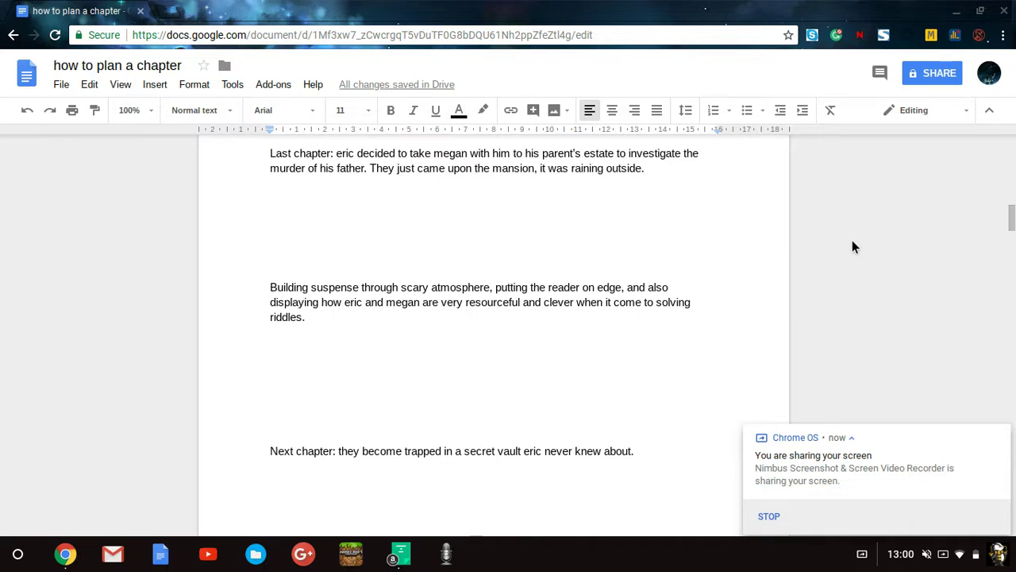
pyautogui.scroll(-4, 852, 240)
pyautogui.scroll(-1, 852, 247)
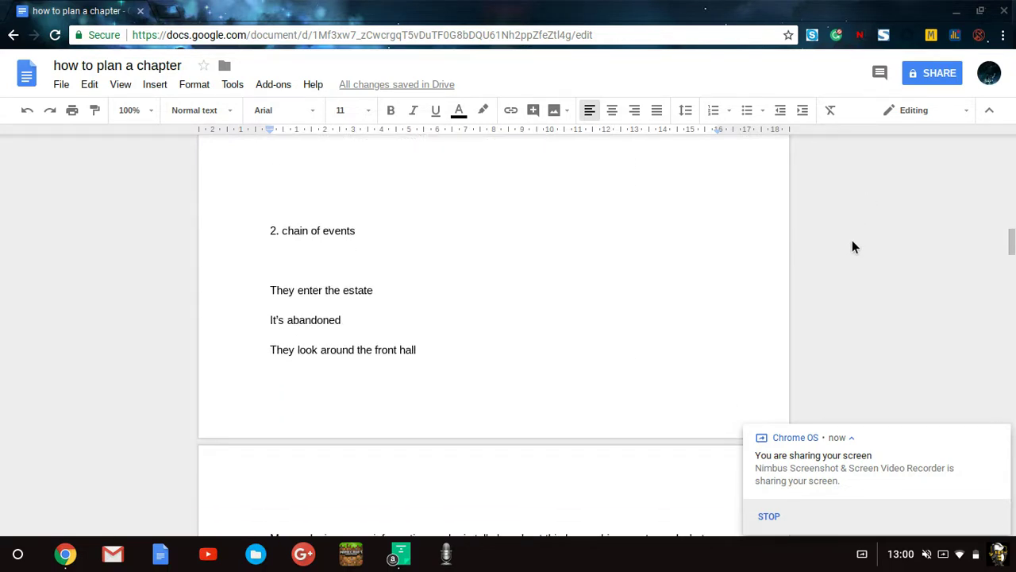
pyautogui.scroll(-1, 852, 247)
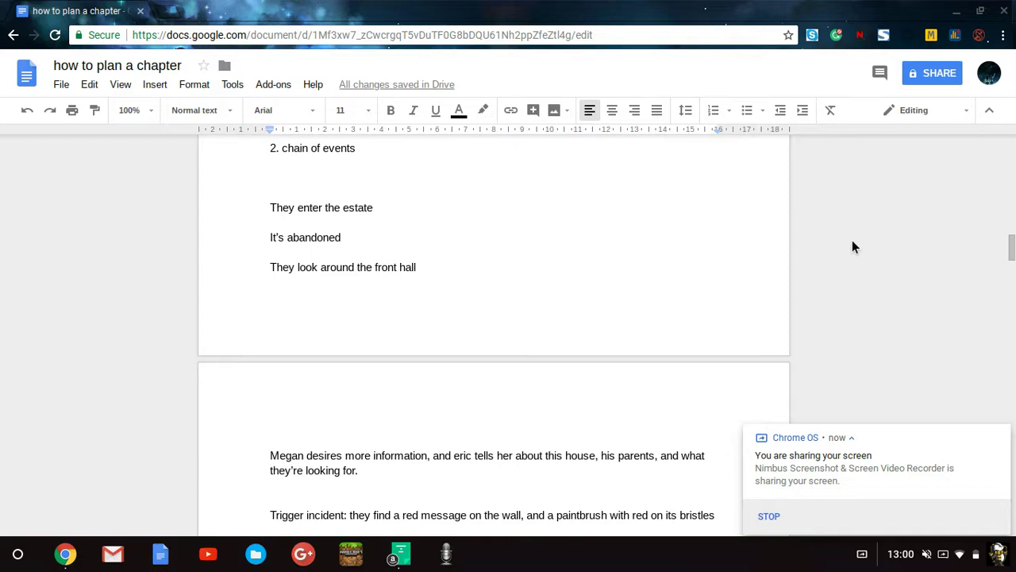
pyautogui.scroll(4, 853, 242)
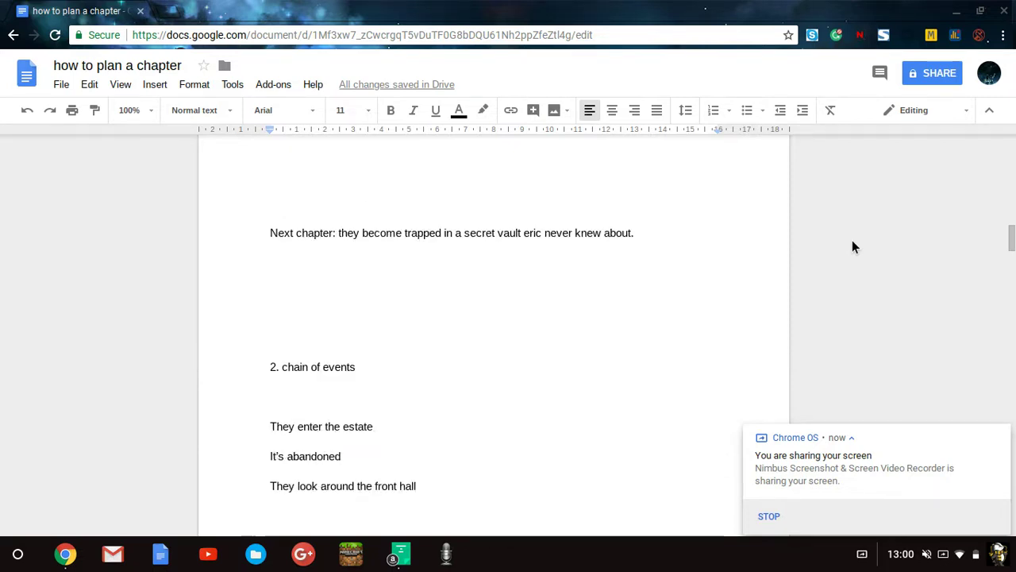
pyautogui.scroll(-4, 853, 243)
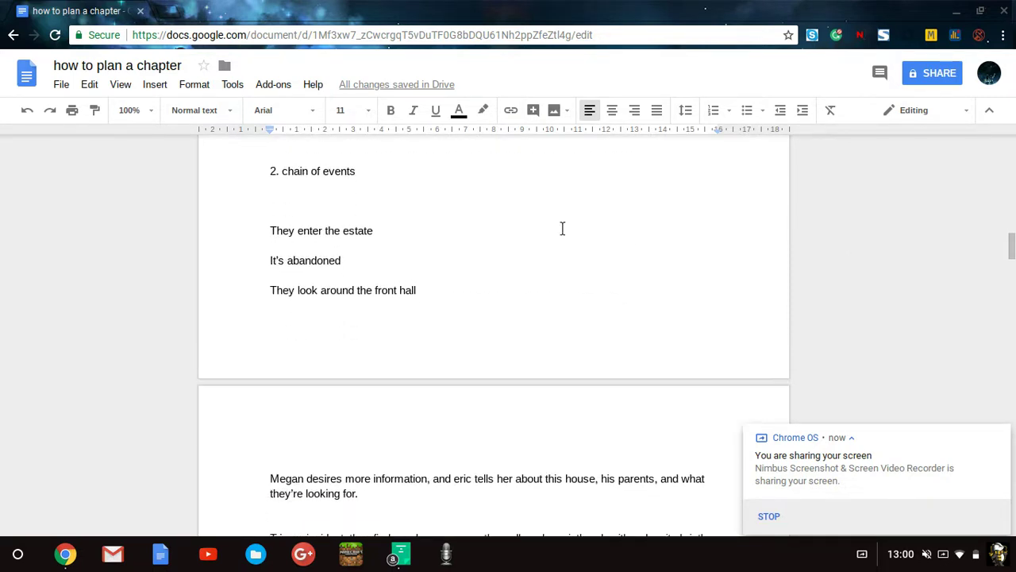
pyautogui.scroll(-3, 912, 205)
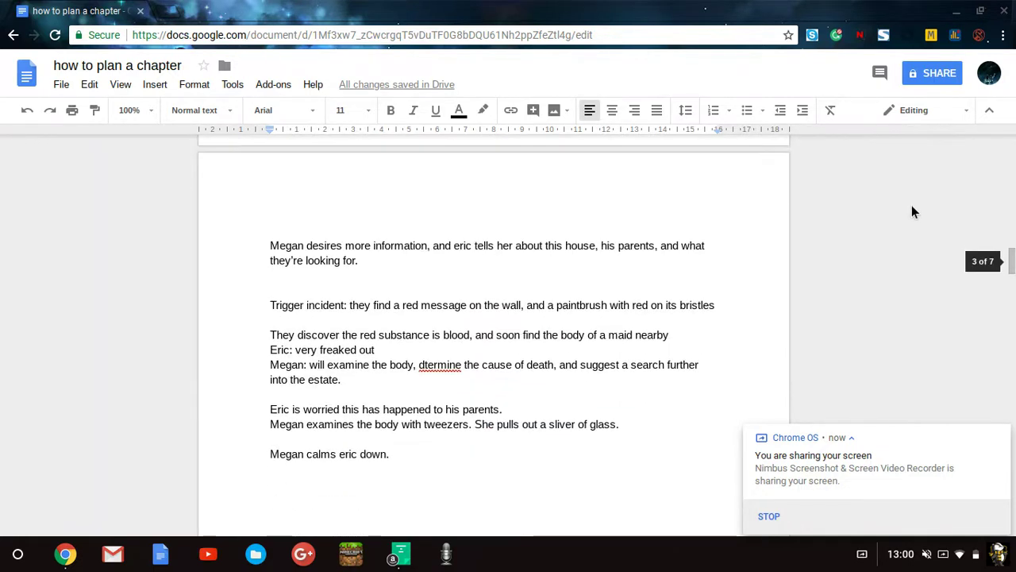
pyautogui.scroll(3, 834, 236)
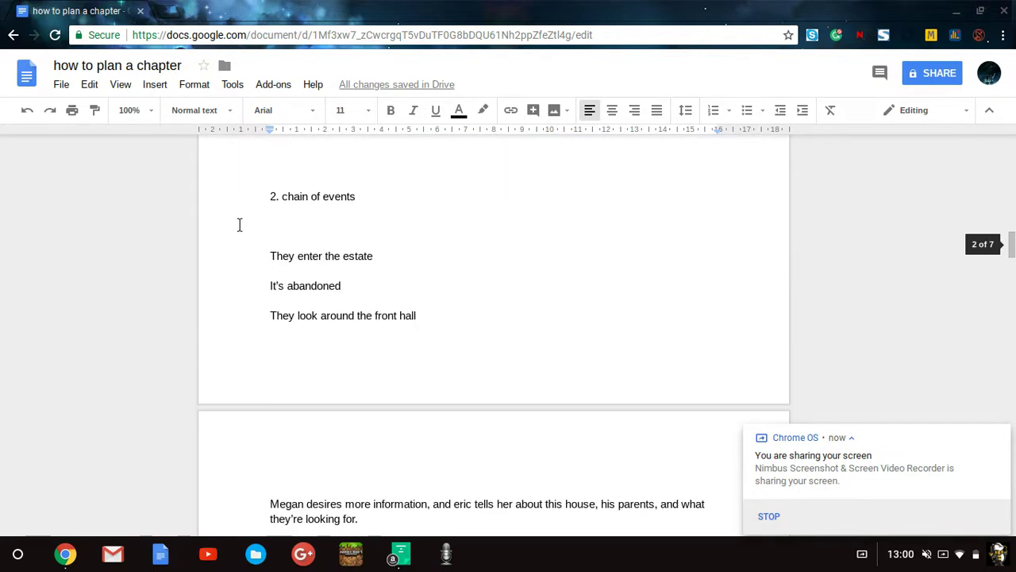
pyautogui.scroll(-3, 830, 209)
pyautogui.scroll(-3, 830, 210)
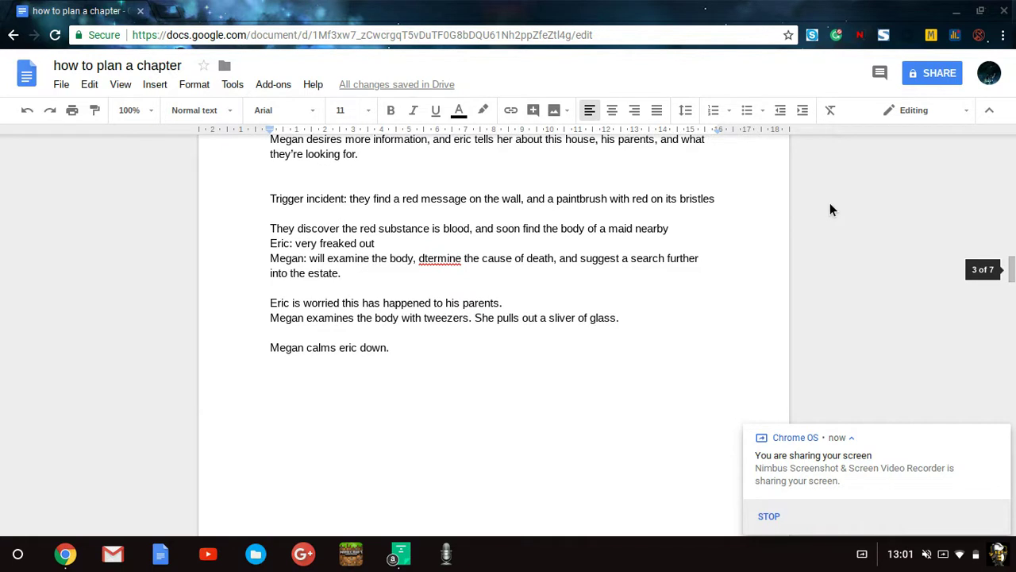
# Step: Paste a copy of the Intro–resolution outline on spaced blank lines under 'they’re looking for.'
pyautogui.scroll(-20, 756, 247)
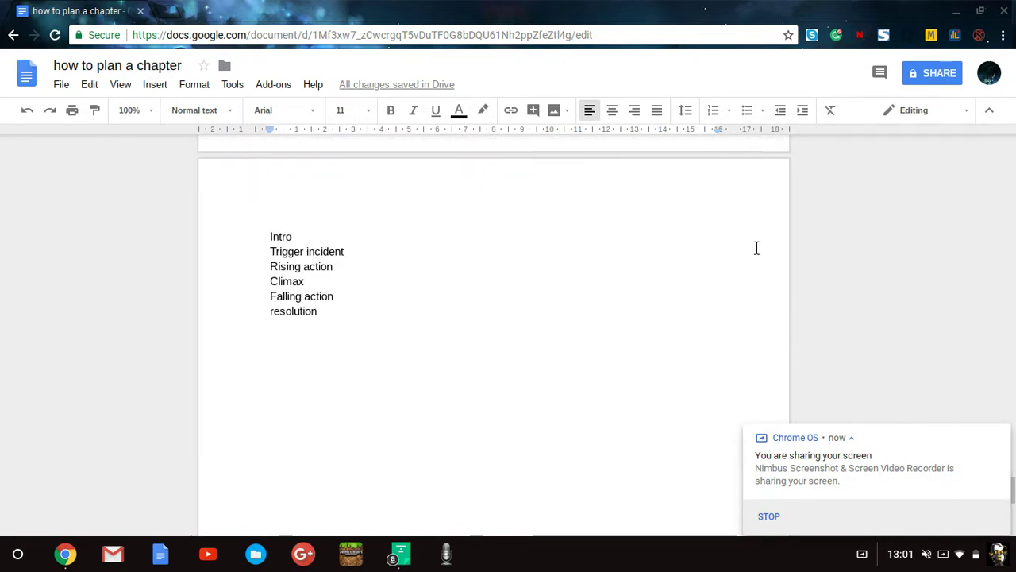
pyautogui.keyDown('shift'); pyautogui.click(262, 234); pyautogui.keyUp('shift')
pyautogui.hotkey('ctrl', 'c')
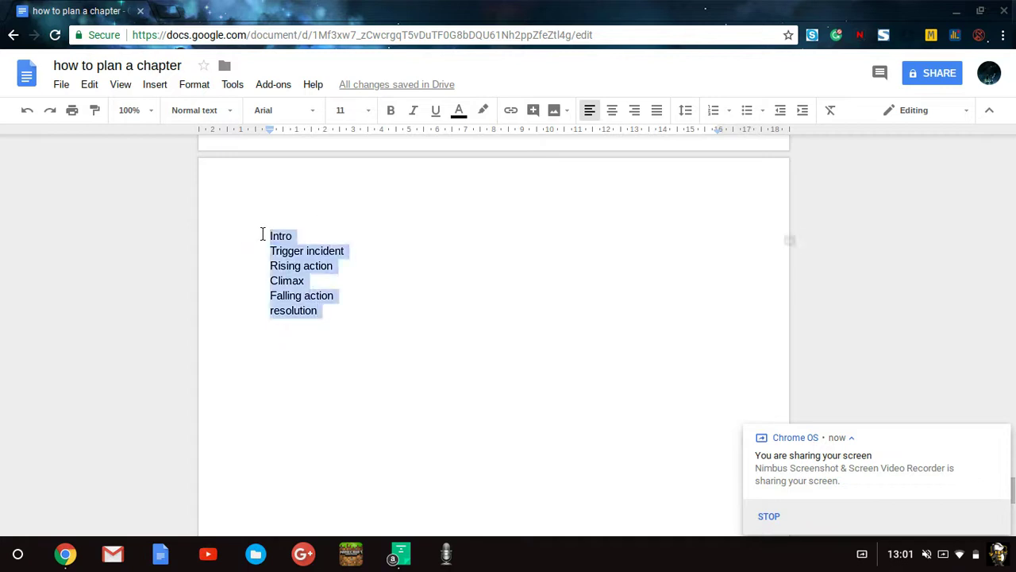
pyautogui.scroll(15, 349, 312)
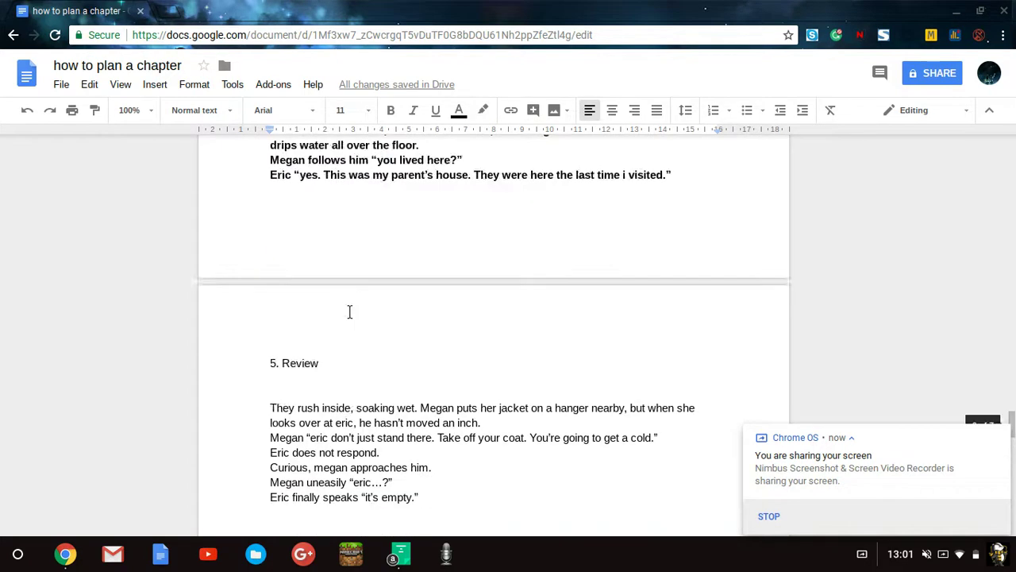
pyautogui.scroll(6, 350, 312)
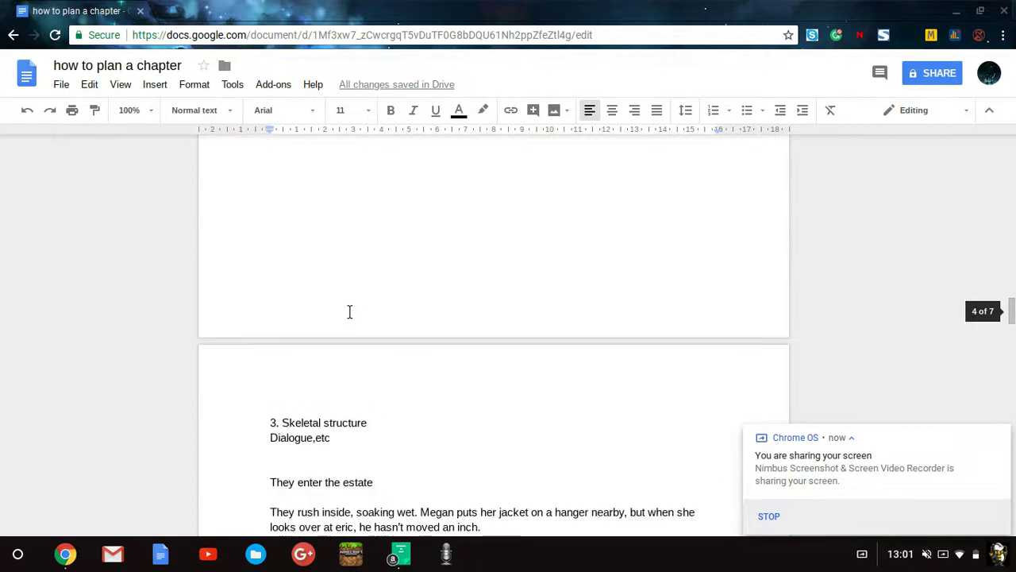
pyautogui.scroll(6, 350, 311)
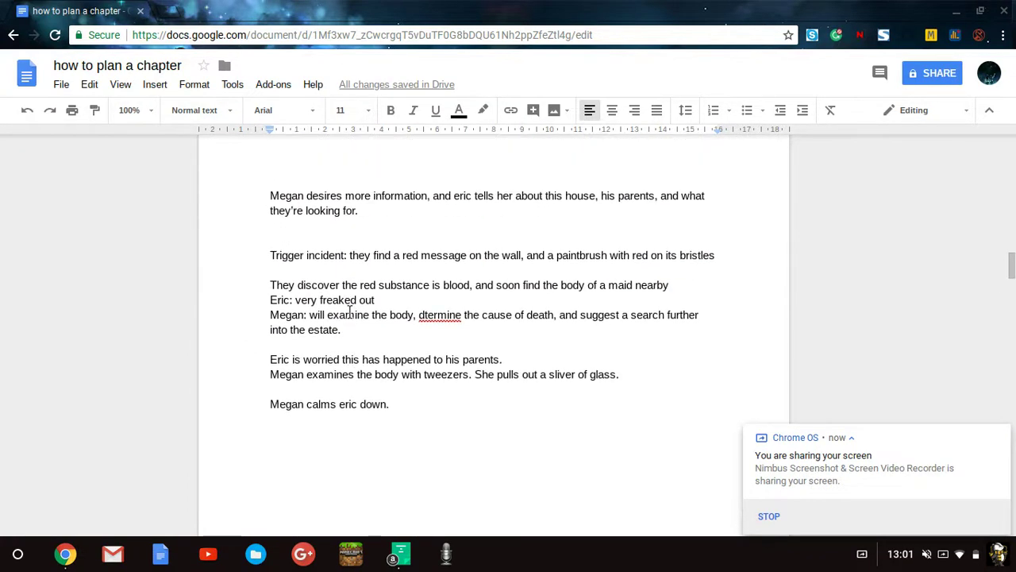
pyautogui.click(352, 281)
pyautogui.press('Return')
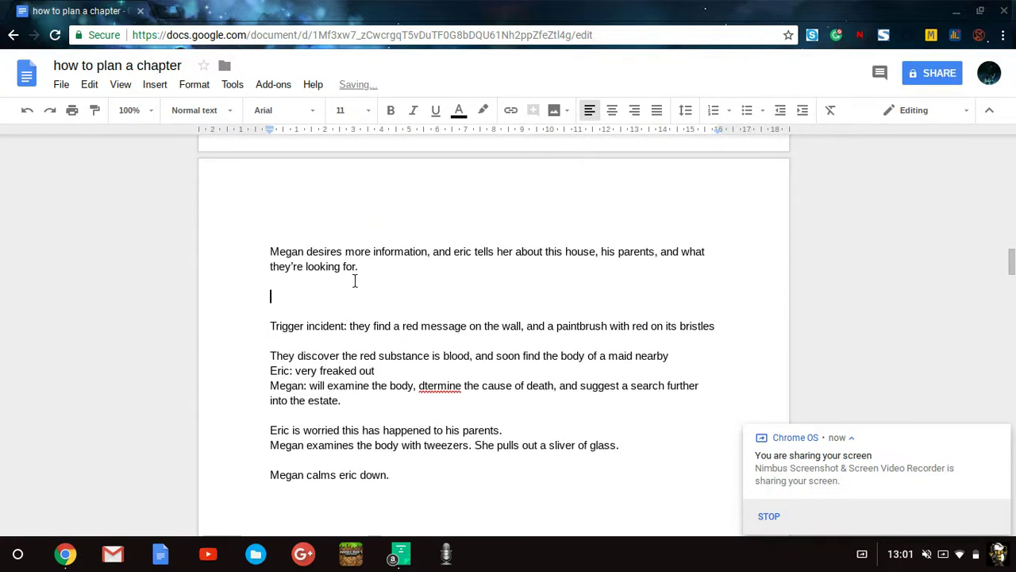
pyautogui.press('Return')
pyautogui.press('Return')
pyautogui.press('Return')
pyautogui.press('Up')
pyautogui.press('Up')
pyautogui.hotkey('ctrl', 'v')
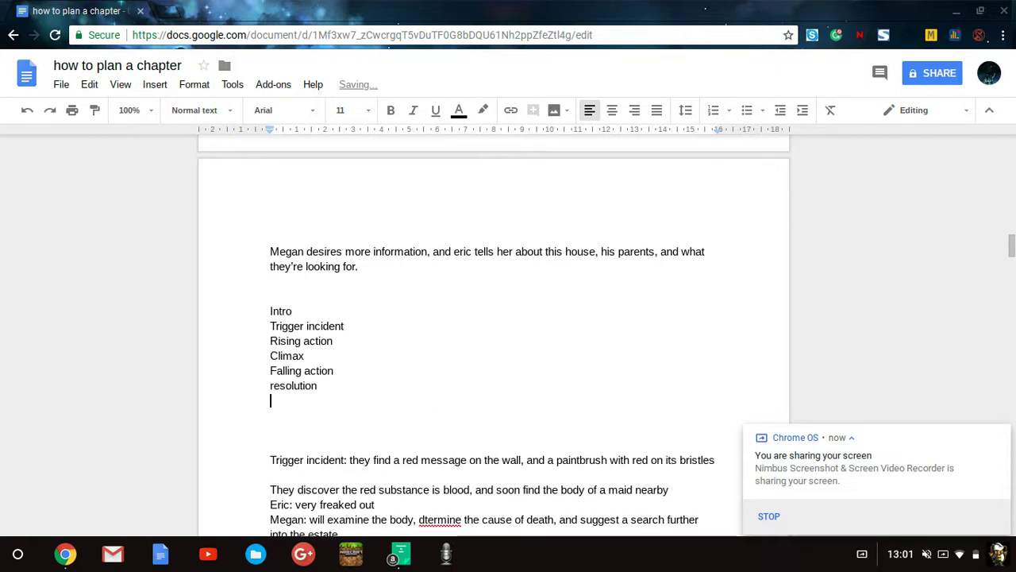
pyautogui.scroll(-2, 450, 316)
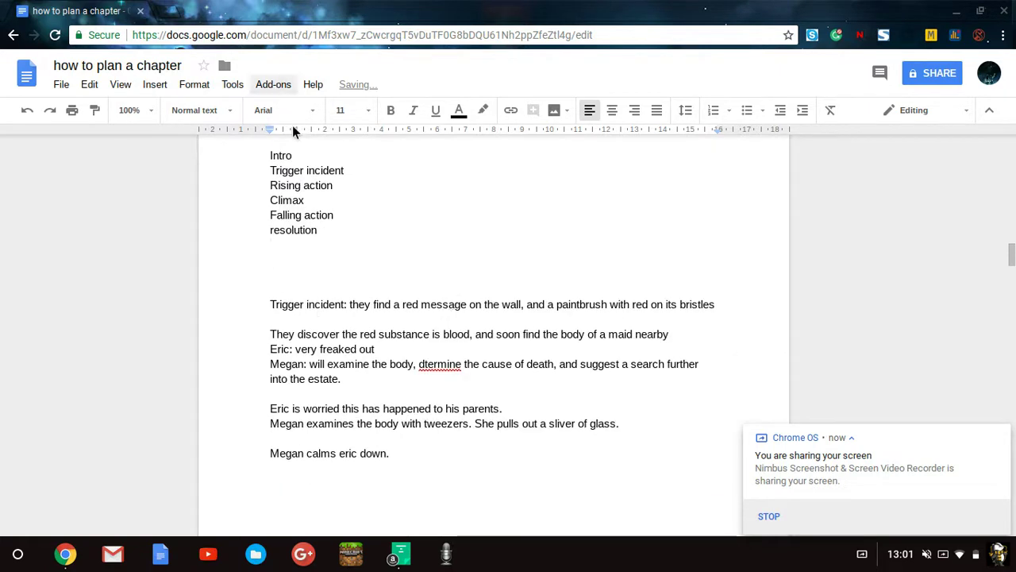
pyautogui.click(297, 152)
pyautogui.click(345, 171)
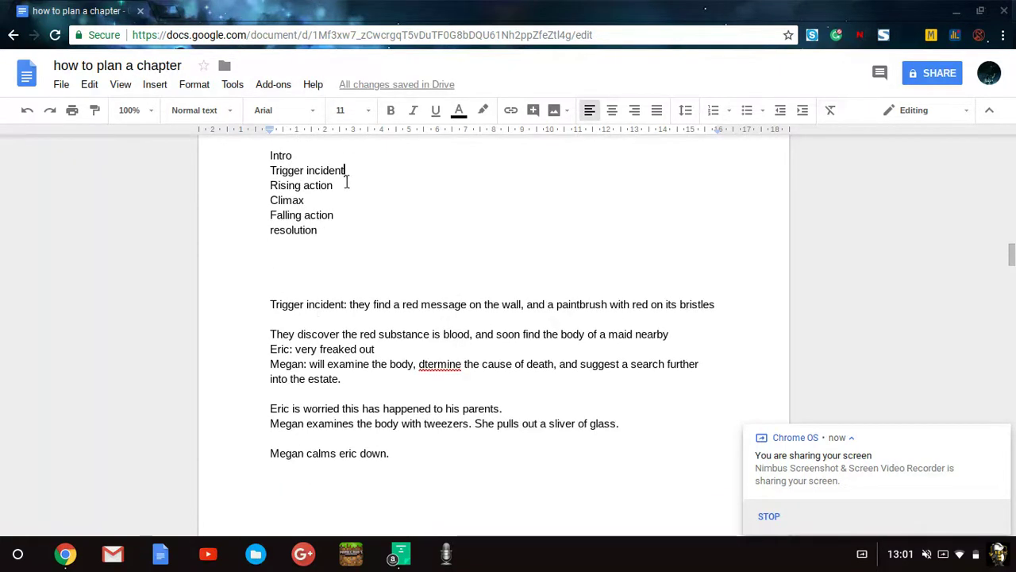
pyautogui.click(339, 192)
pyautogui.click(338, 202)
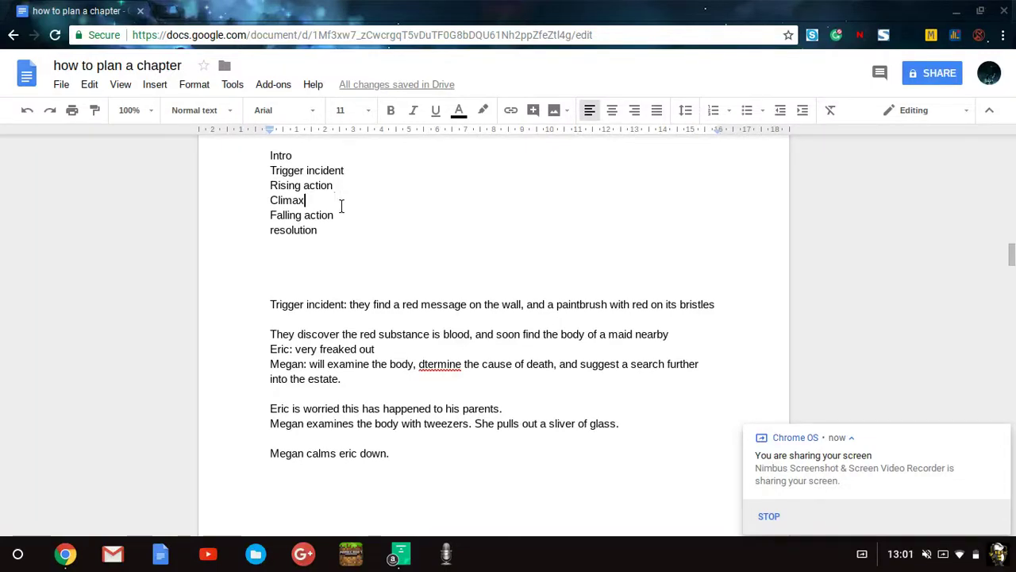
pyautogui.click(348, 215)
pyautogui.click(325, 231)
pyautogui.scroll(-1, 896, 211)
pyautogui.scroll(-5, 895, 211)
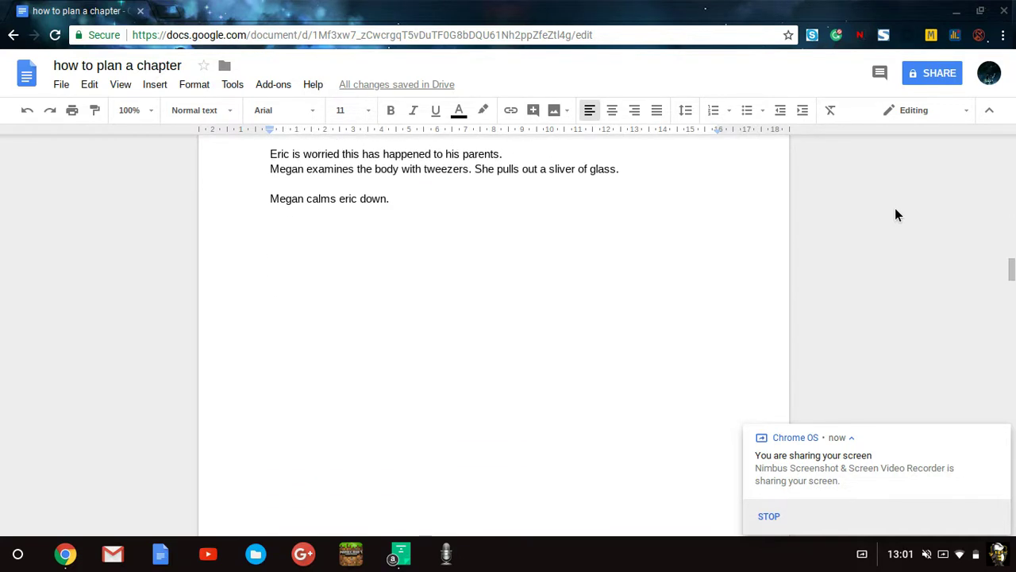
pyautogui.scroll(-8, 896, 212)
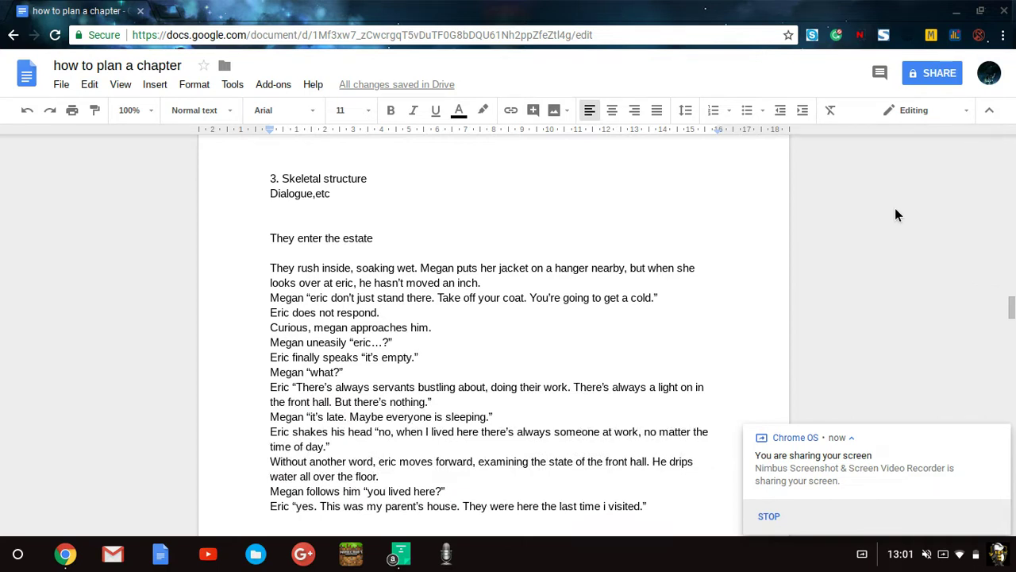
pyautogui.scroll(10, 895, 211)
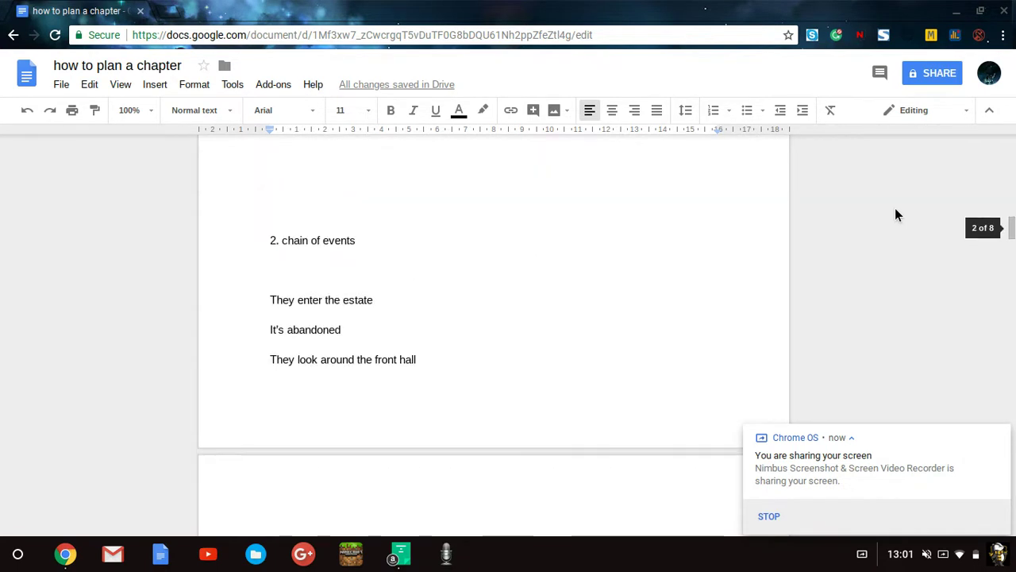
pyautogui.scroll(-15, 895, 211)
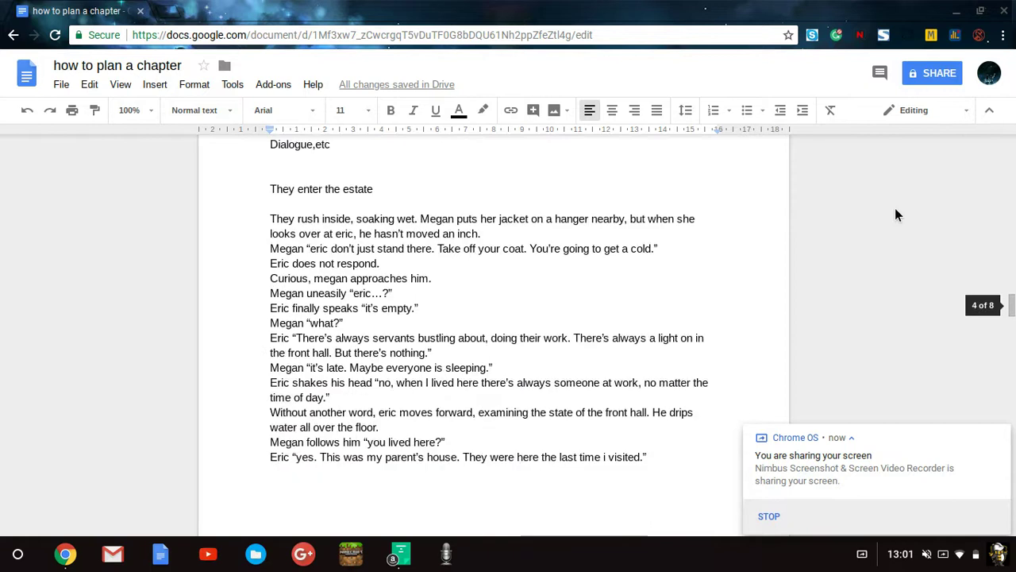
pyautogui.scroll(-1, 895, 208)
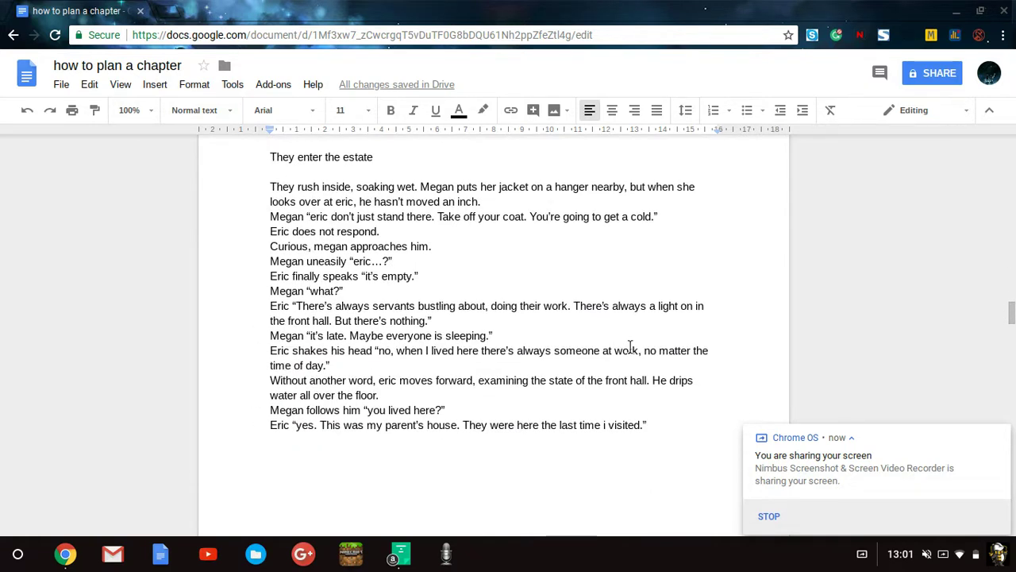
pyautogui.click(855, 235)
pyautogui.moveTo(821, 266)
pyautogui.scroll(-5, 944, 208)
pyautogui.scroll(-6, 943, 208)
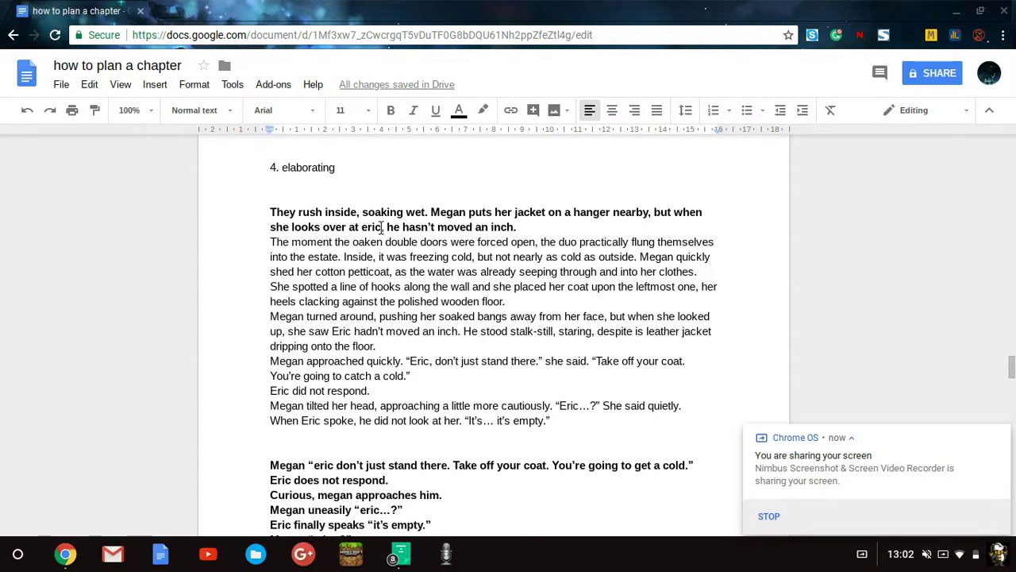
pyautogui.moveTo(819, 230)
pyautogui.scroll(-1, 886, 231)
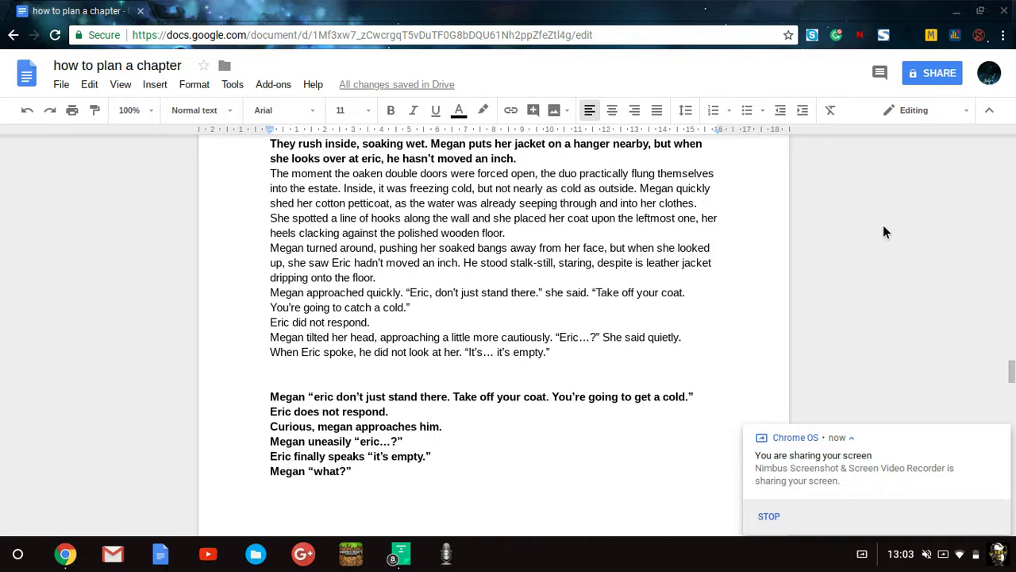
pyautogui.scroll(-5, 883, 225)
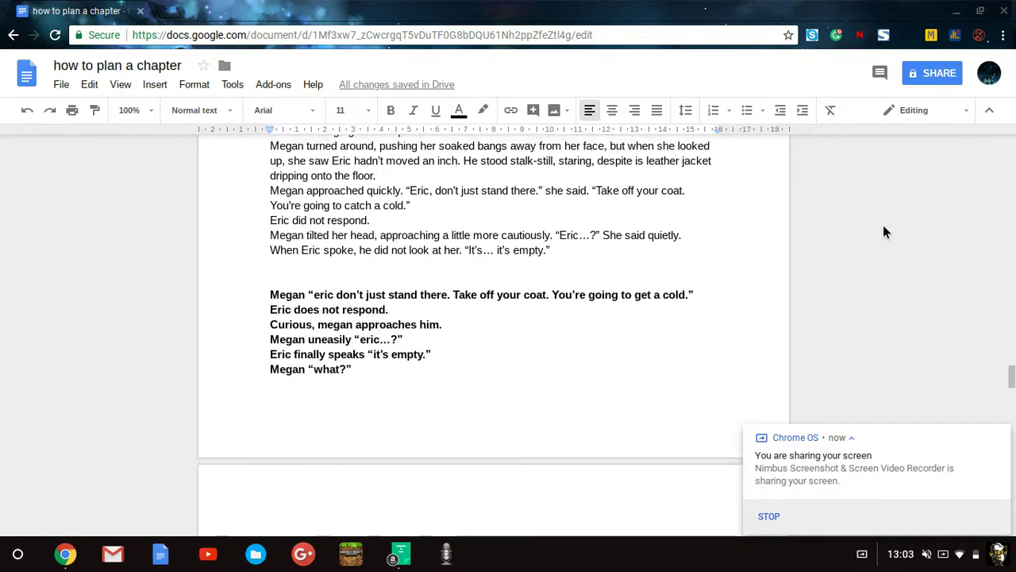
pyautogui.scroll(-6, 882, 226)
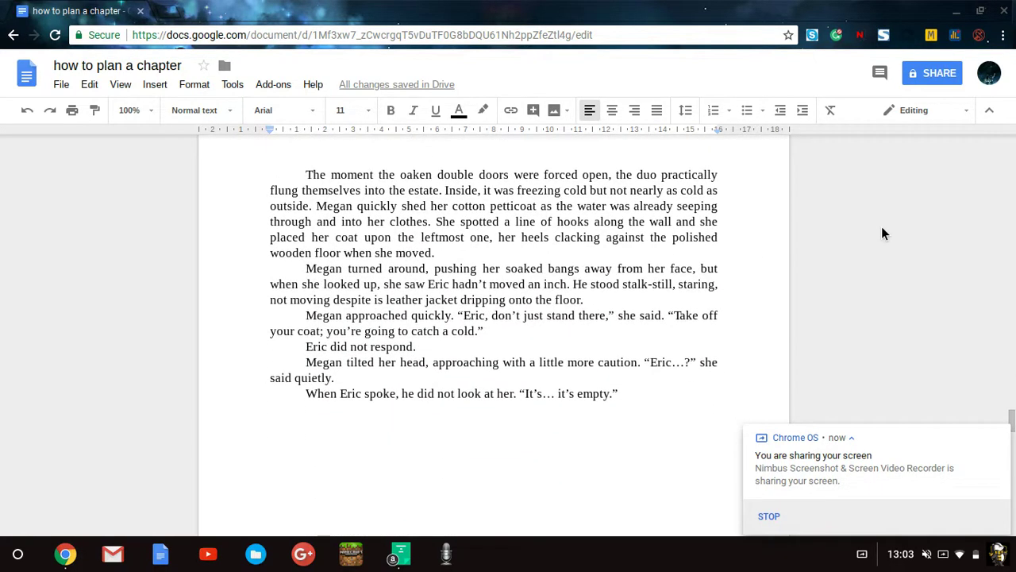
pyautogui.scroll(4, 882, 226)
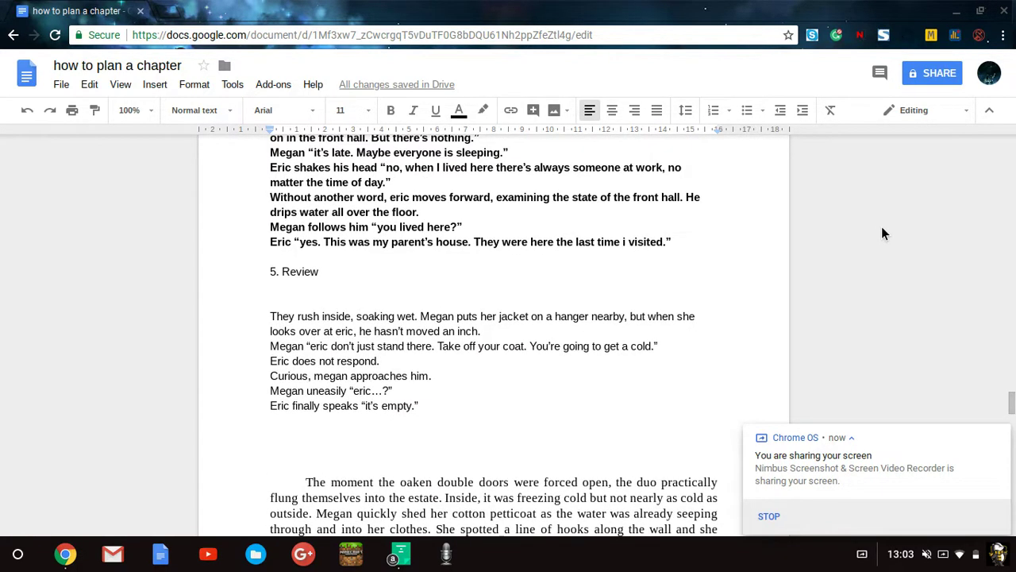
pyautogui.scroll(-5, 882, 226)
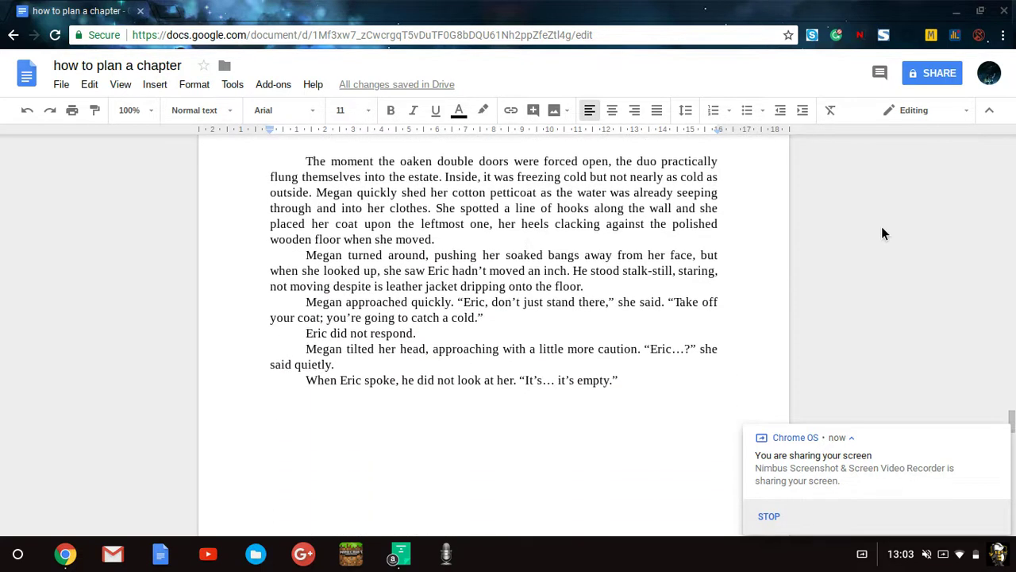
pyautogui.click(282, 152)
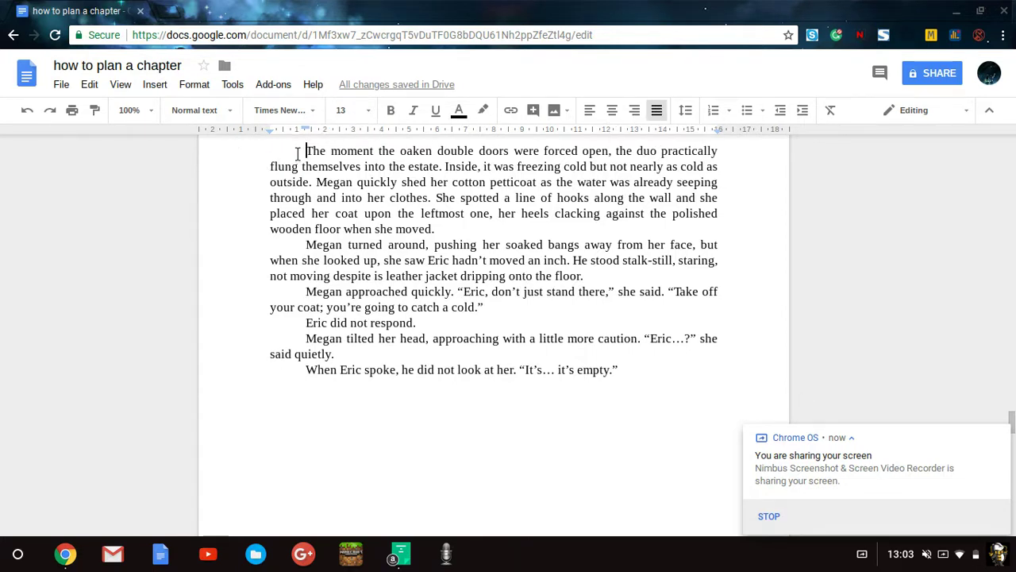
pyautogui.click(631, 369)
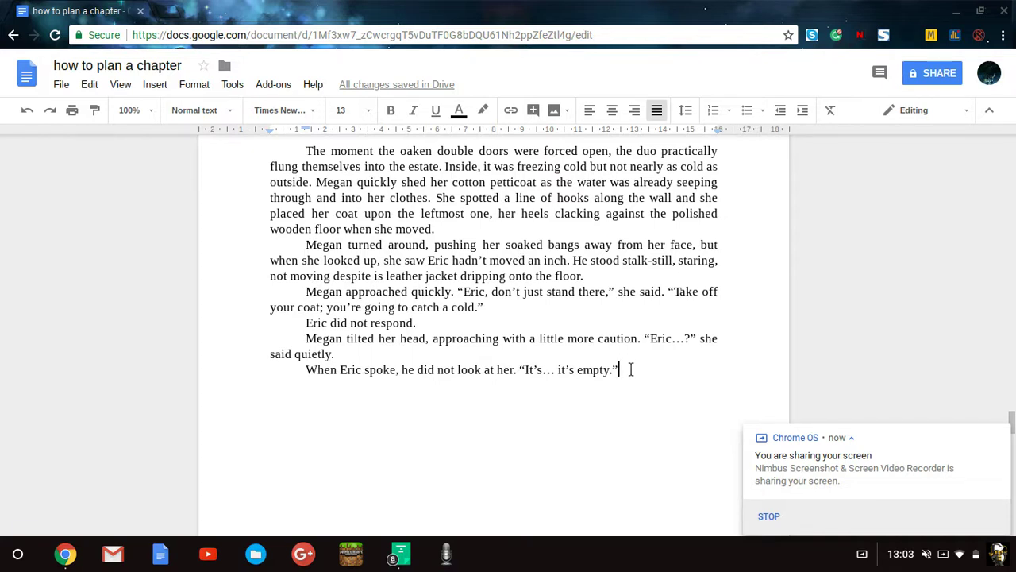